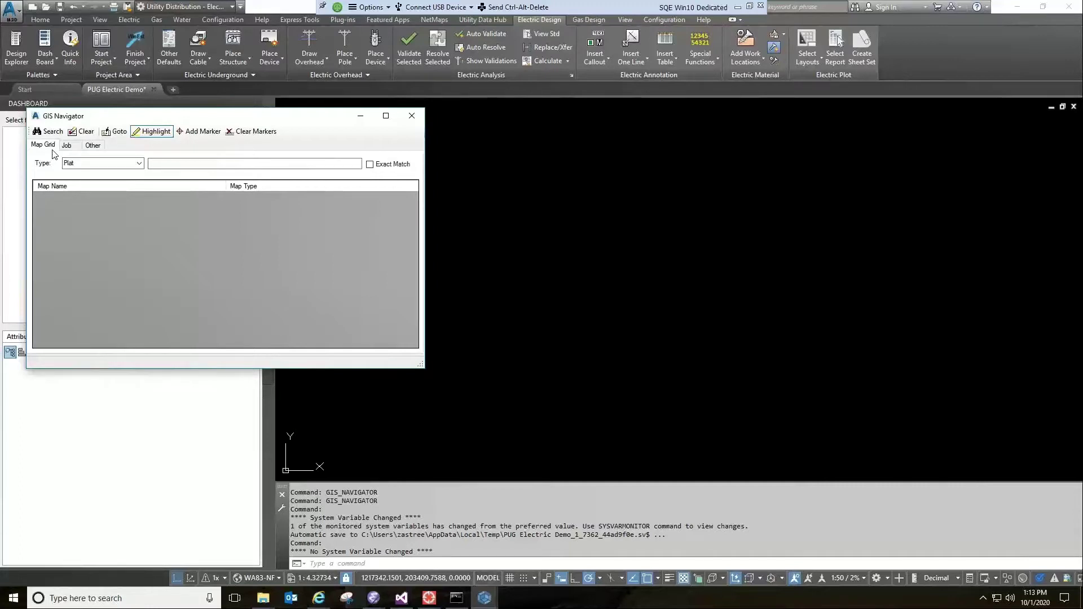
# Search the map grids of type Overhead for names matching D4104*
pyautogui.click(139, 164)
pyautogui.click(81, 194)
pyautogui.click(196, 164)
pyautogui.write('D4104*')
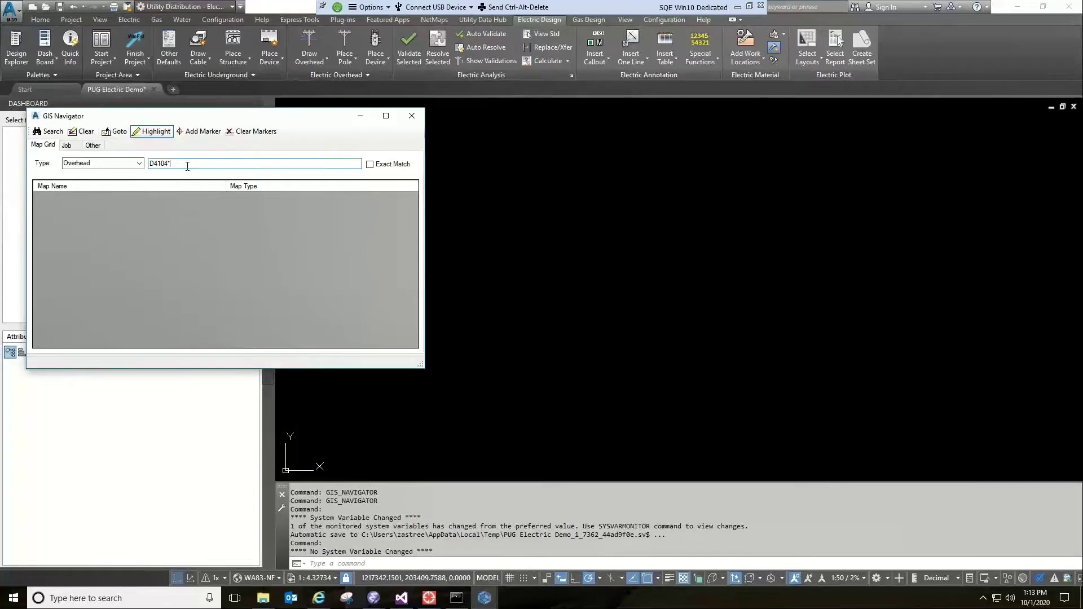
pyautogui.click(50, 131)
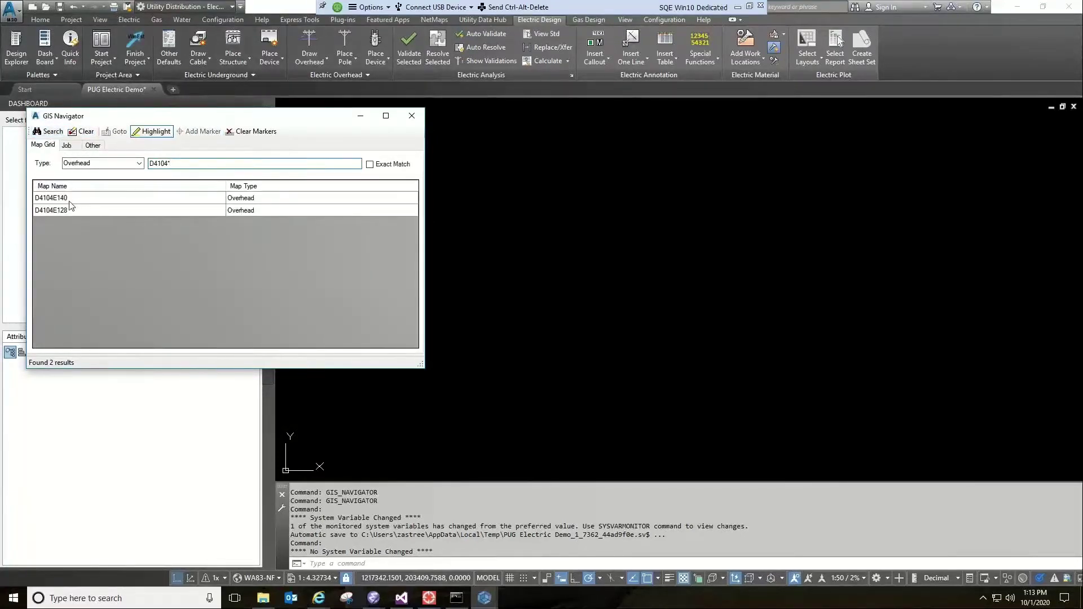
# Go to map grid D4104E140 and add a permanent marker around it
pyautogui.click(50, 200)
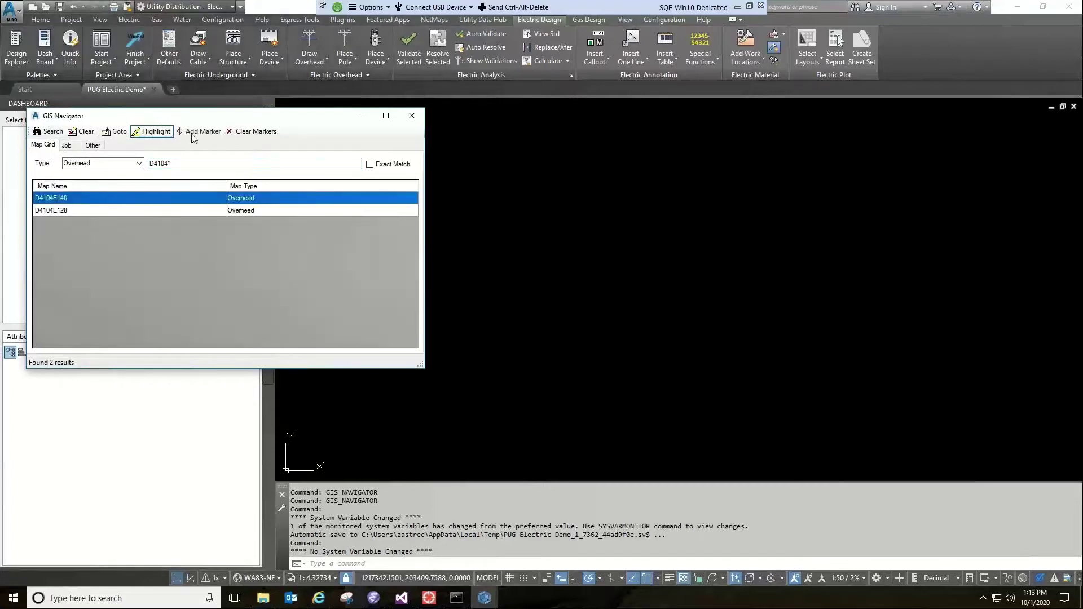
pyautogui.click(115, 132)
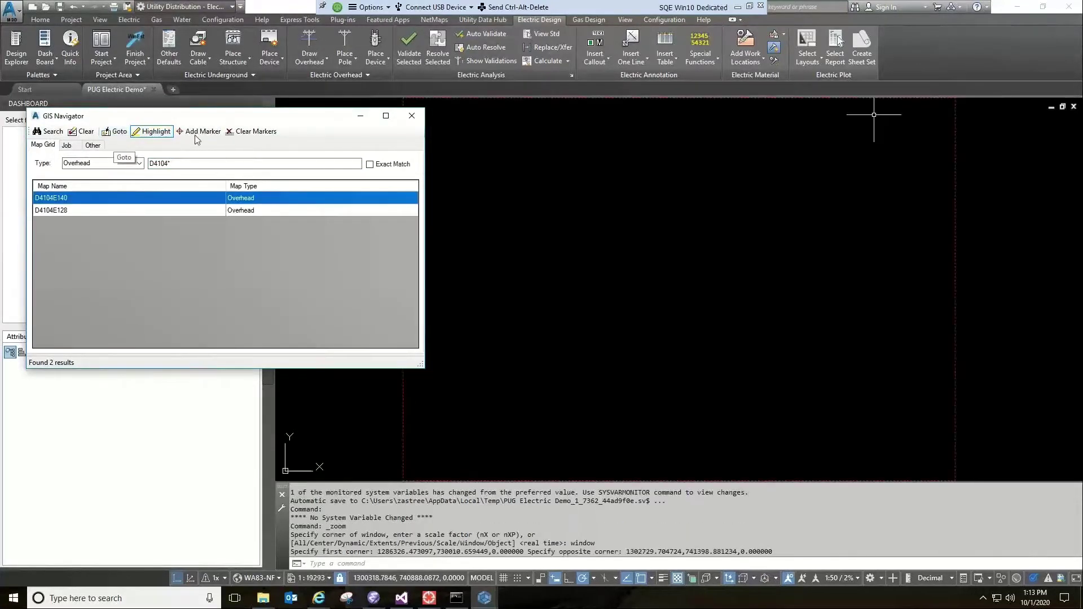
pyautogui.click(196, 135)
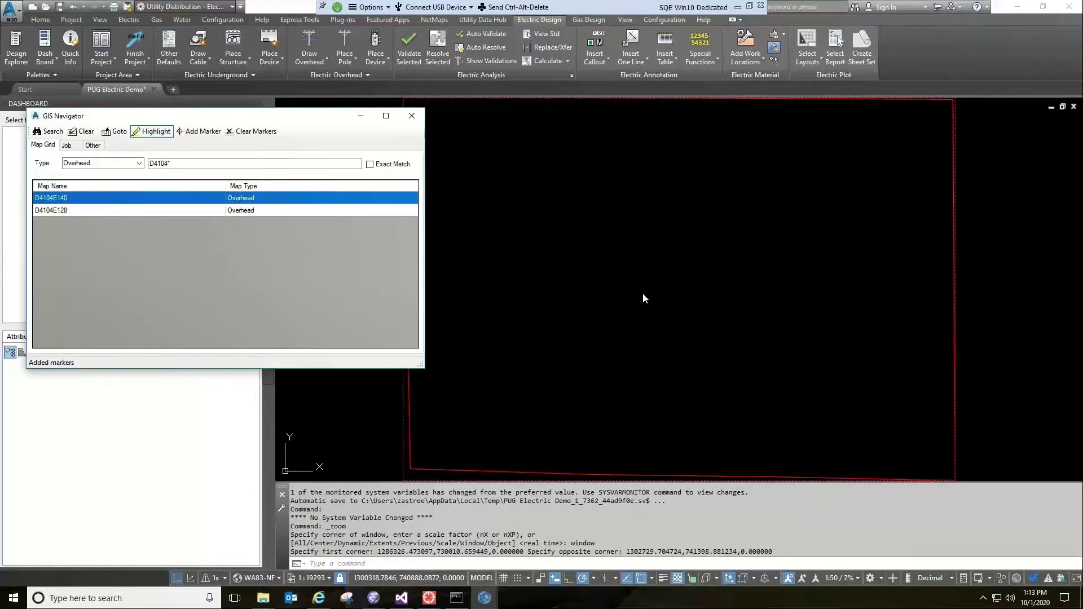
# Search the GIS features by Electric ID for 130220 across all tables
pyautogui.click(67, 146)
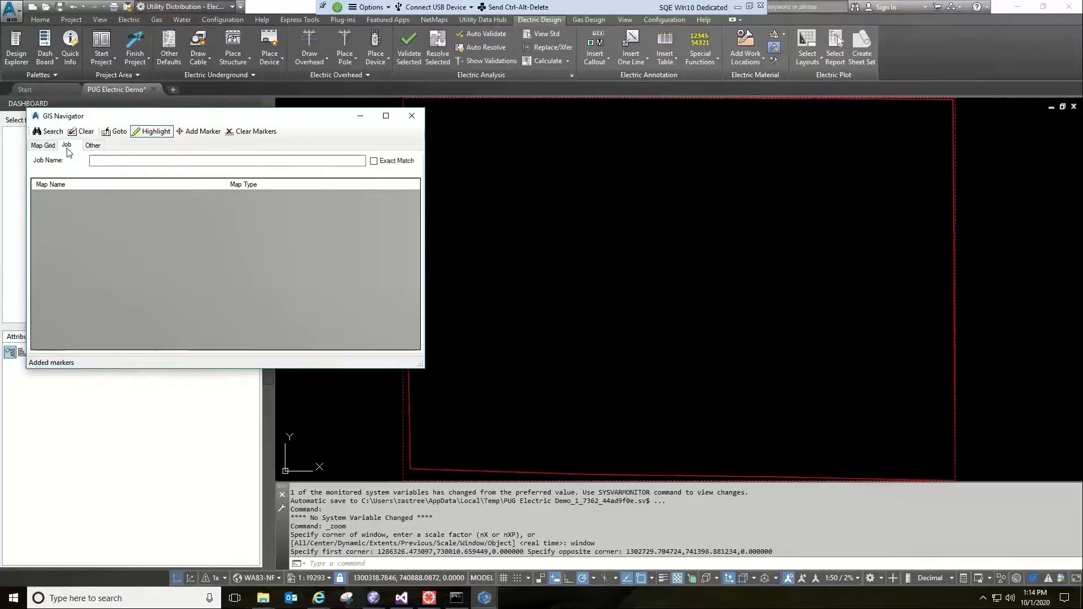
pyautogui.click(94, 144)
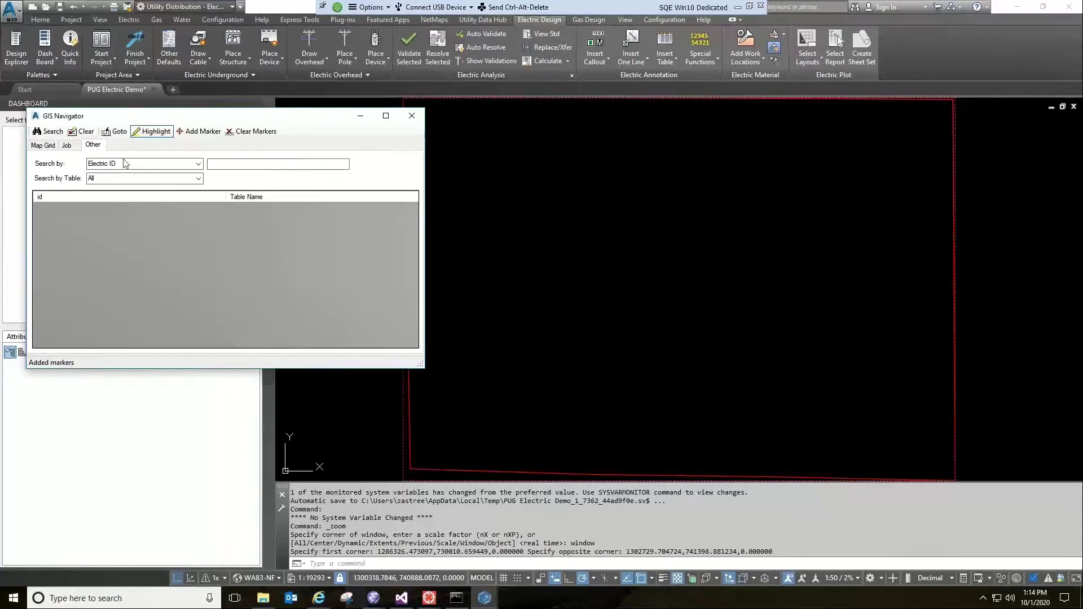
pyautogui.click(234, 164)
pyautogui.write('130220')
pyautogui.press('Return')
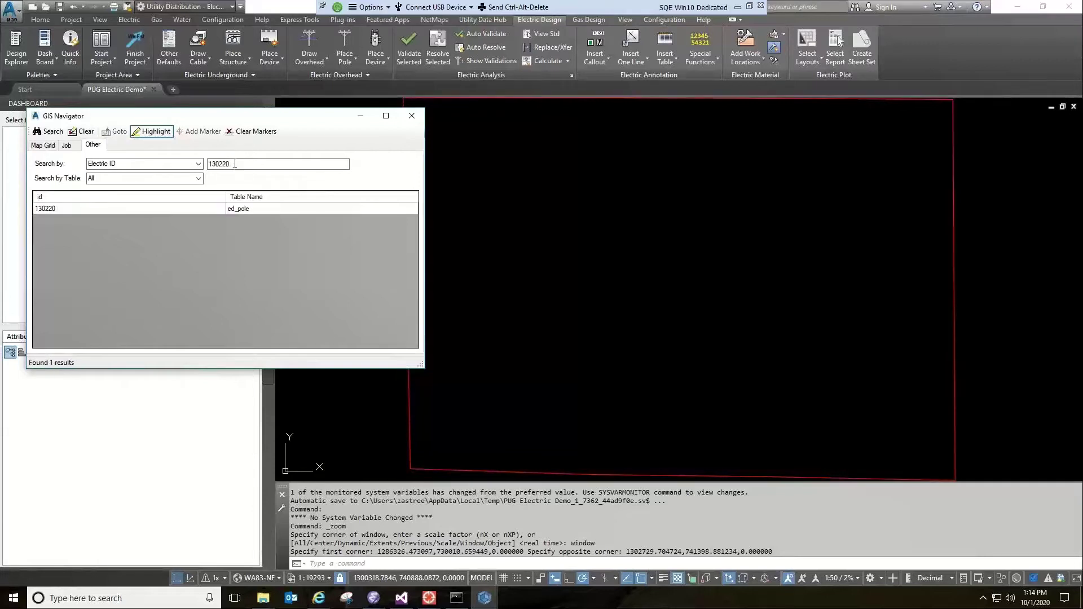
# Go to the found ed_pole feature and add a permanent marker on it
pyautogui.click(49, 209)
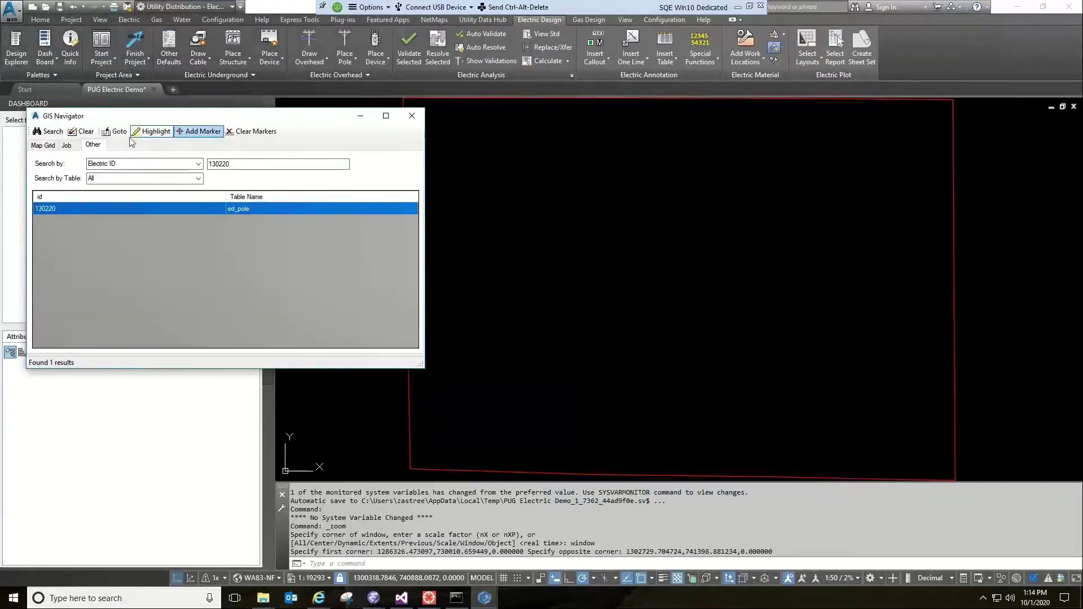
pyautogui.click(120, 134)
pyautogui.click(204, 134)
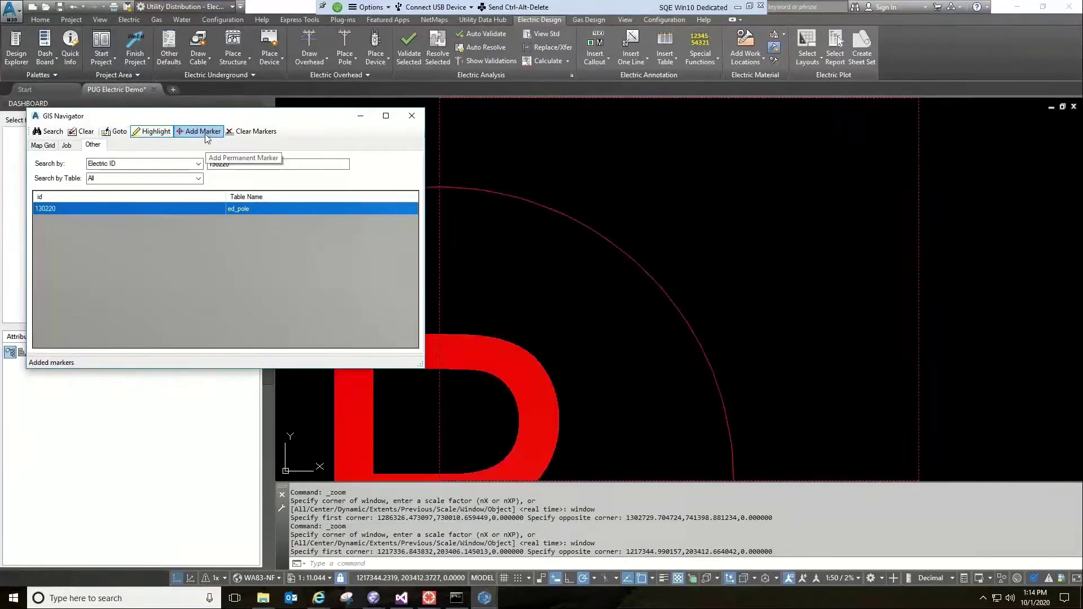
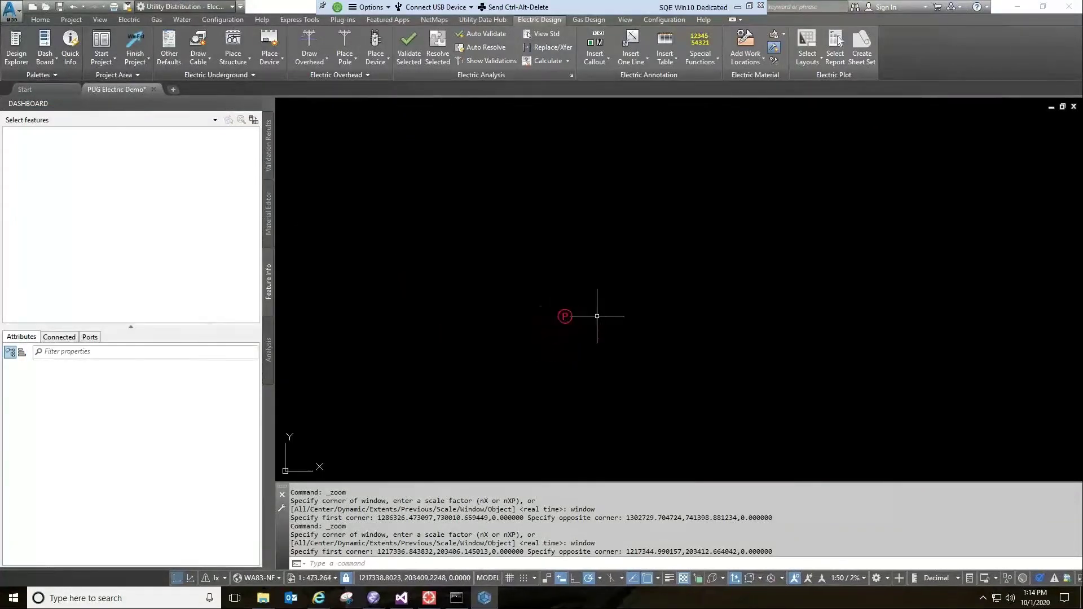
# Add a single NetMaps background map to the drawing around the pole marker
pyautogui.moveTo(591, 349); pyautogui.dragTo(638, 327, button='middle')
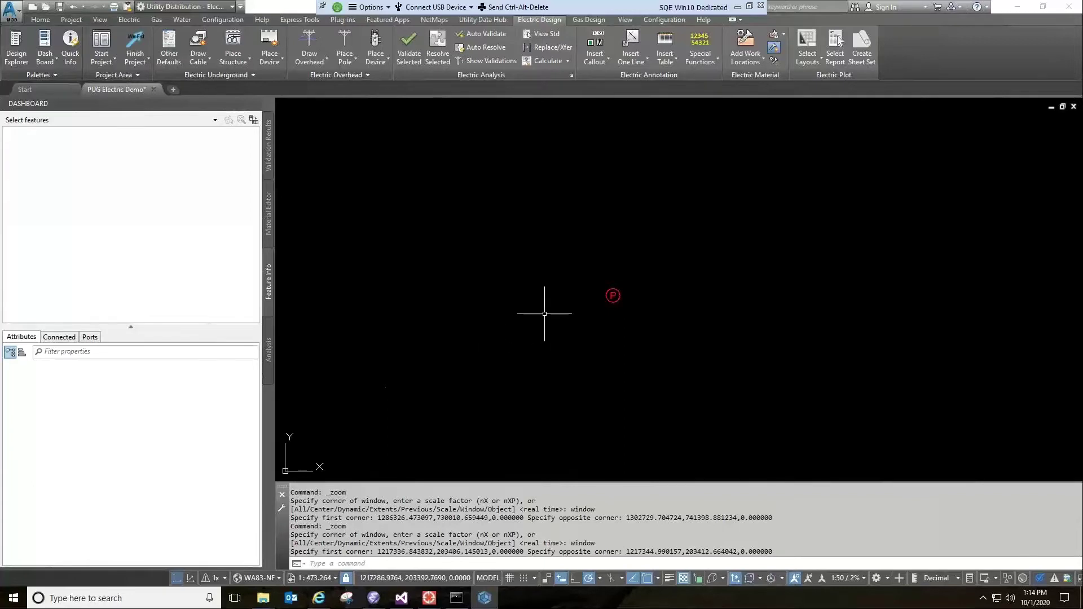
pyautogui.click(434, 19)
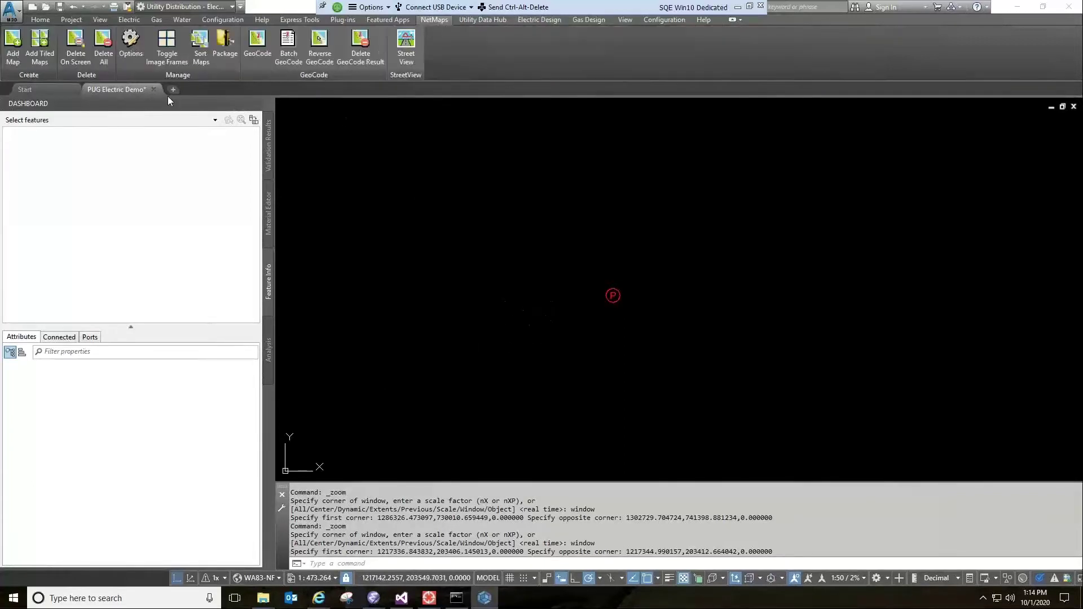
pyautogui.click(14, 40)
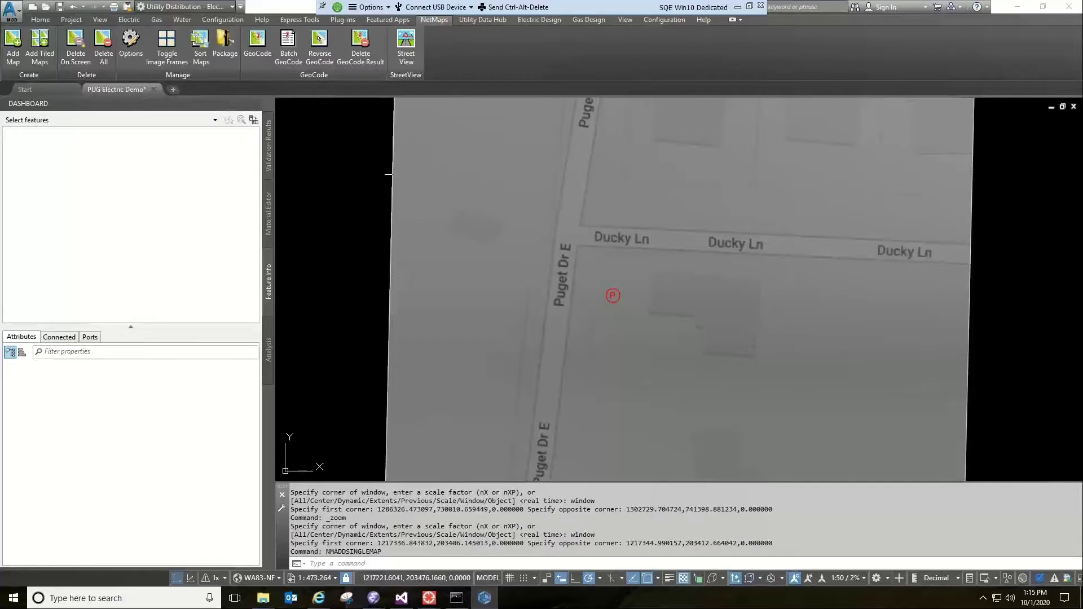
pyautogui.click(259, 55)
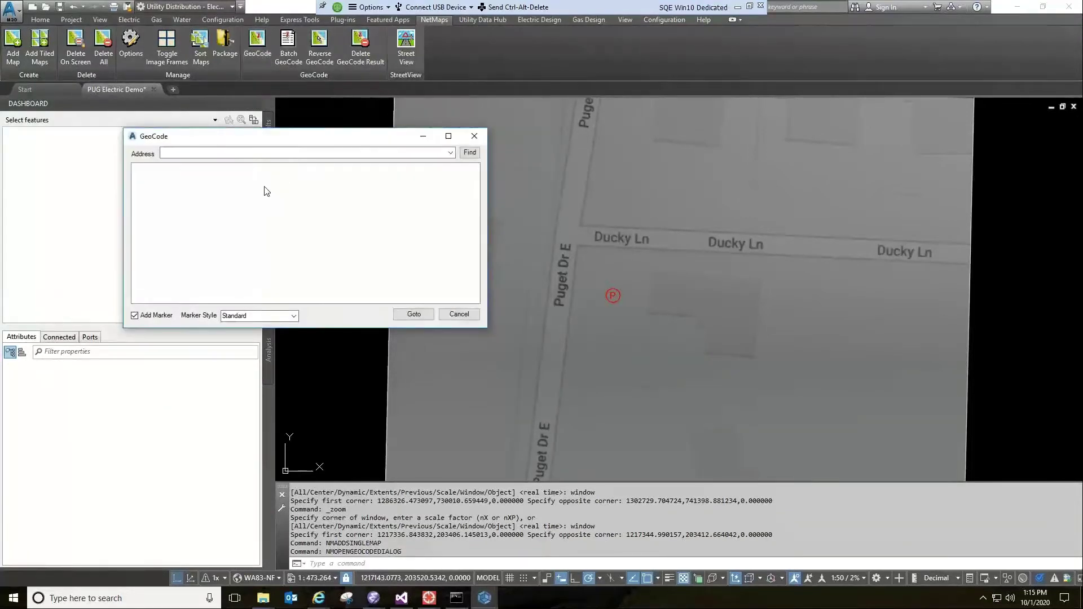
pyautogui.click(215, 153)
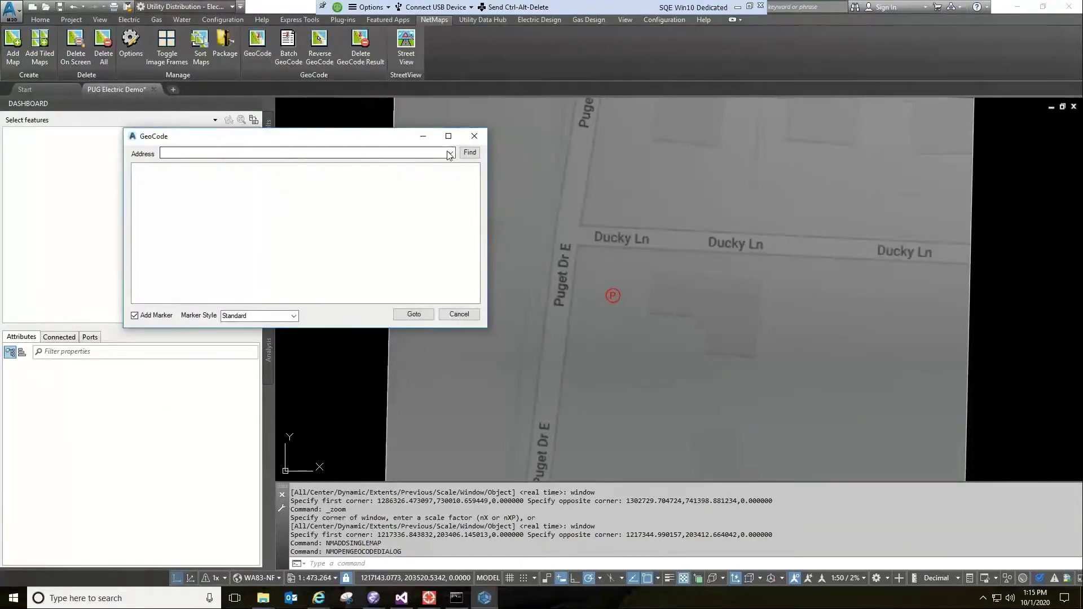
pyautogui.click(451, 153)
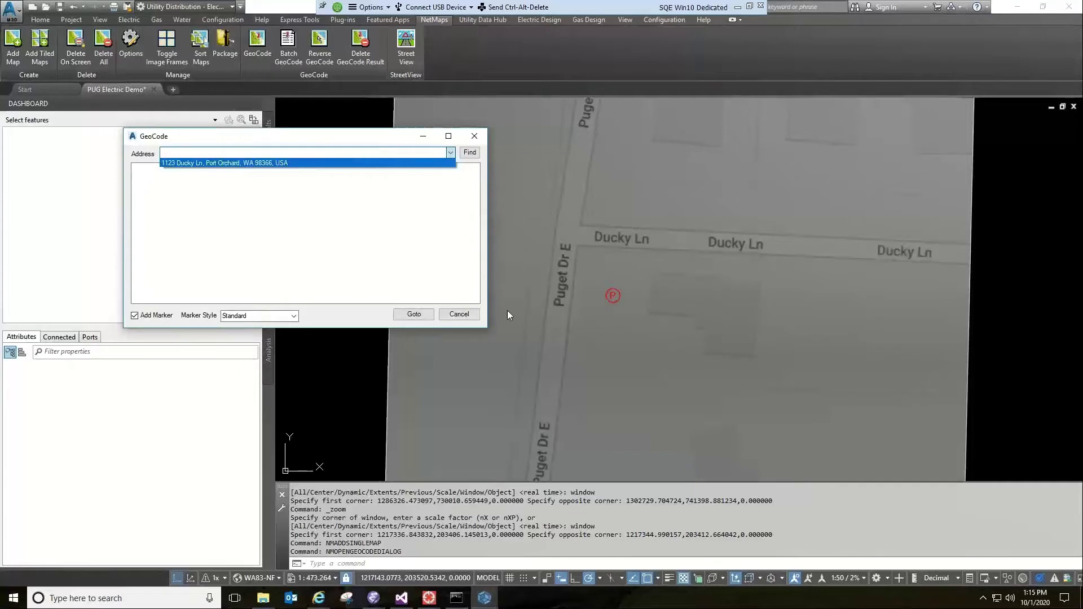
pyautogui.click(472, 317)
pyautogui.click(458, 315)
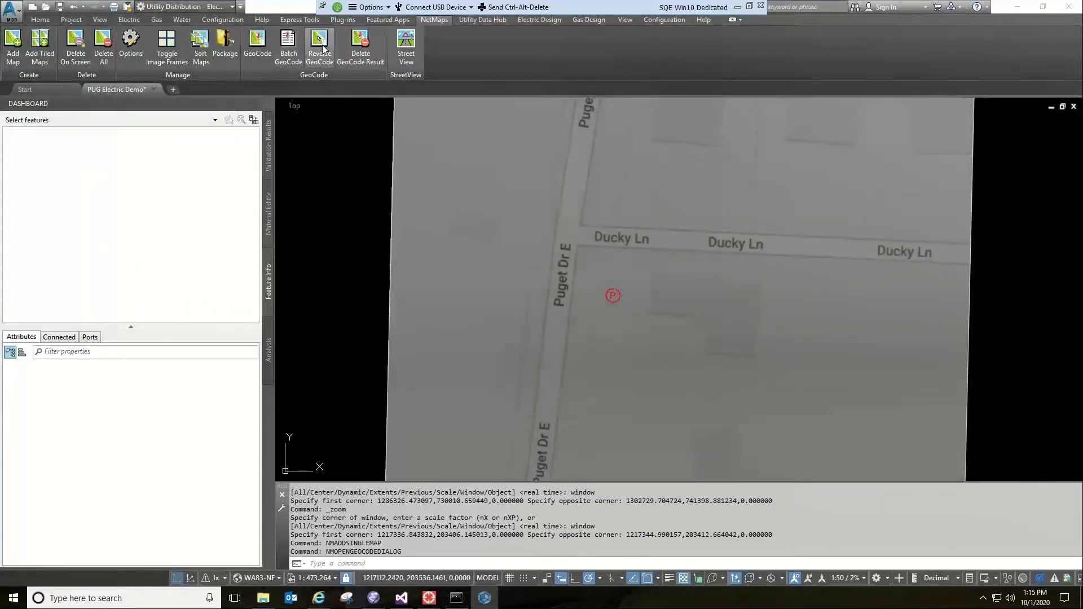
# Reverse geocode a point on Ducky Ln just east of Puget Dr E without copying the address
pyautogui.click(321, 46)
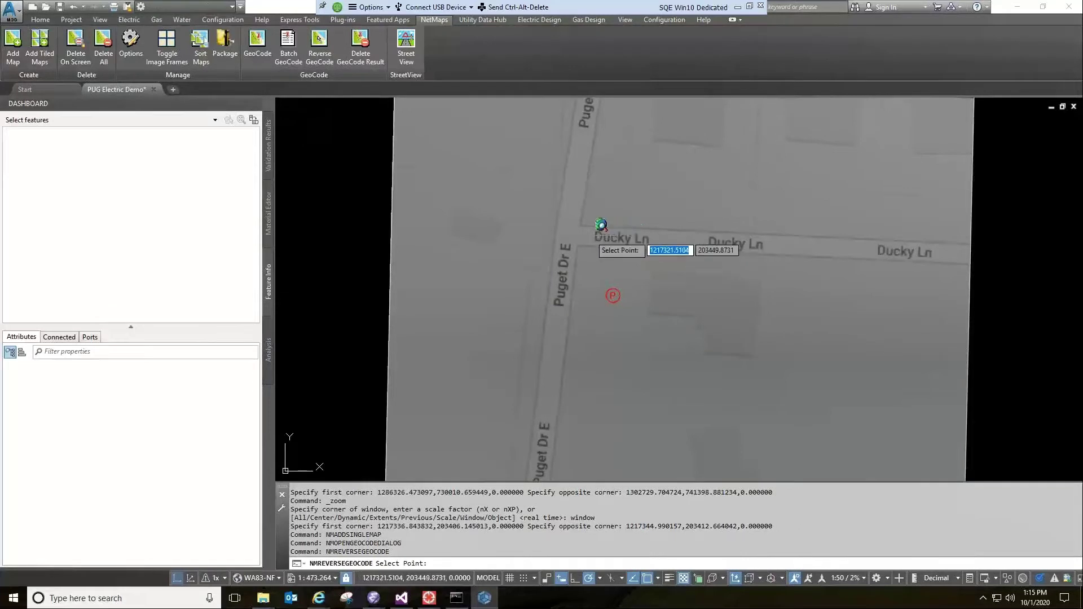
pyautogui.click(625, 240)
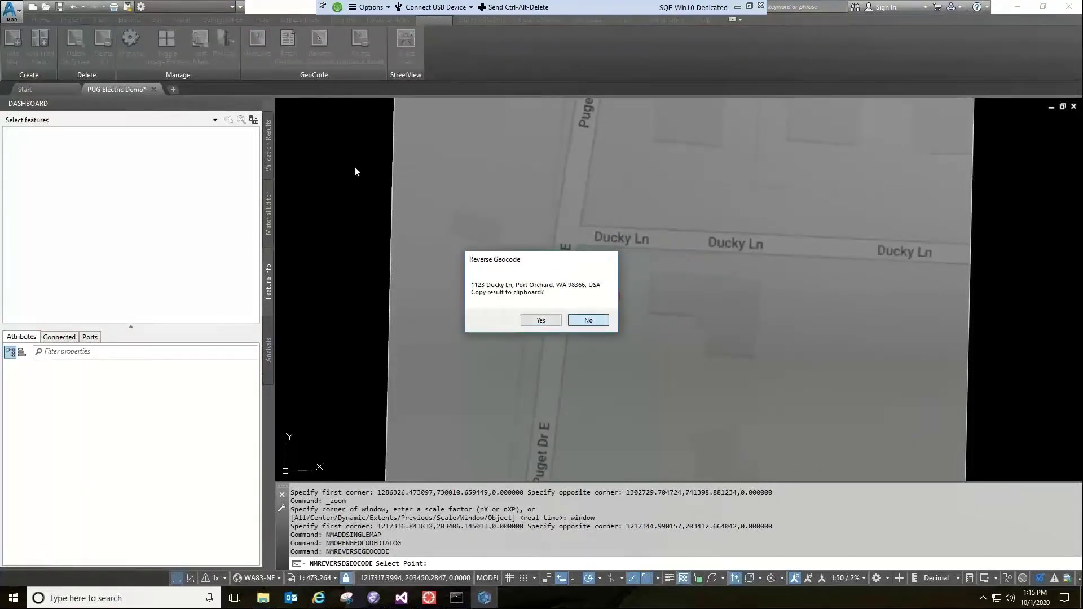
pyautogui.click(588, 320)
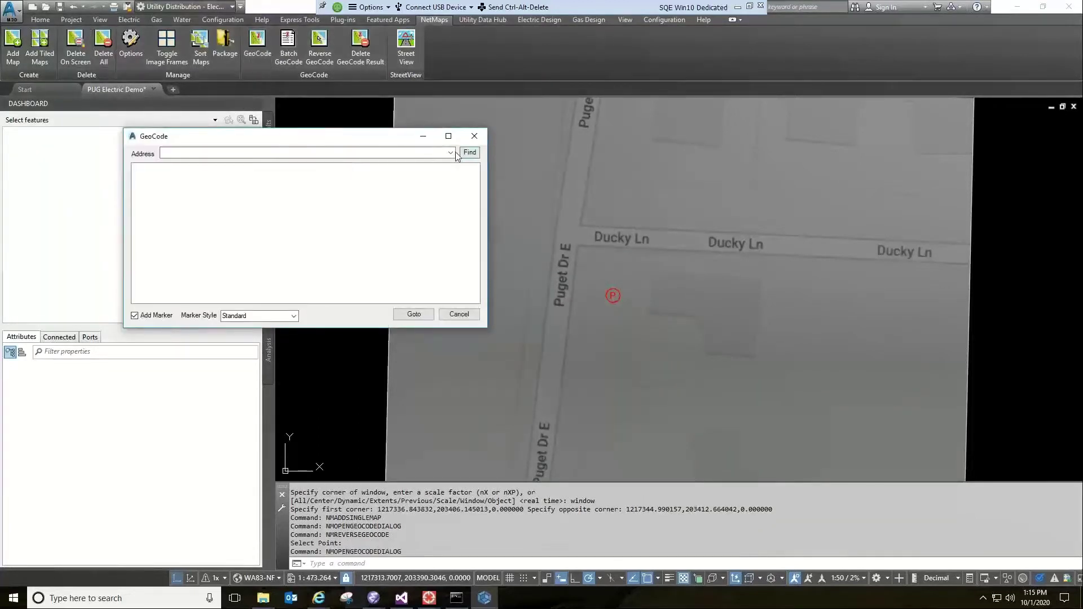
# Place a Standard-style geocode marker at the recently used address and delete the geocode results
pyautogui.click(208, 164)
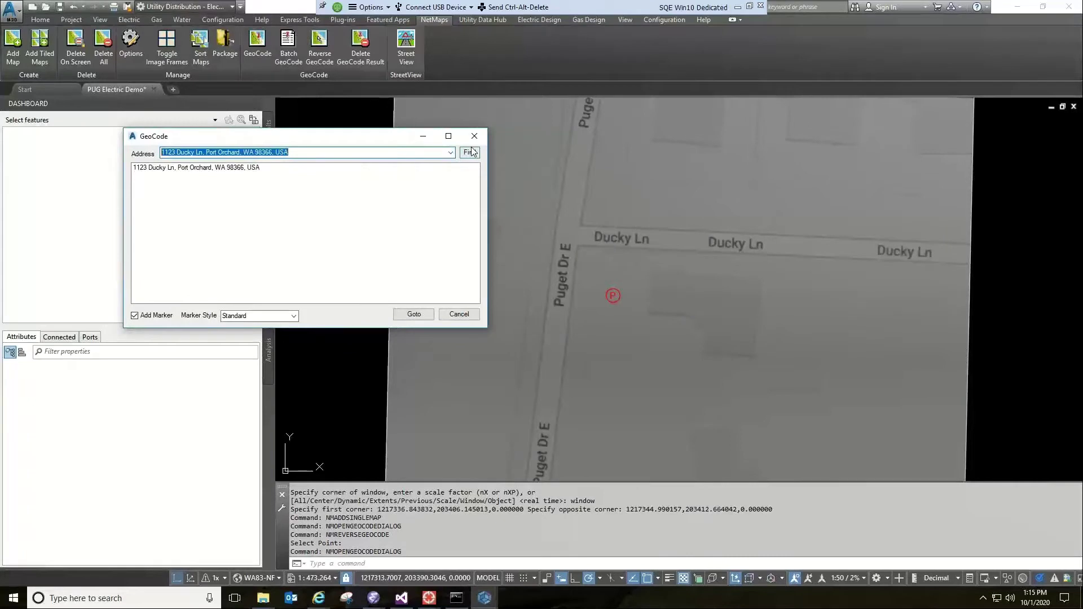
pyautogui.click(197, 169)
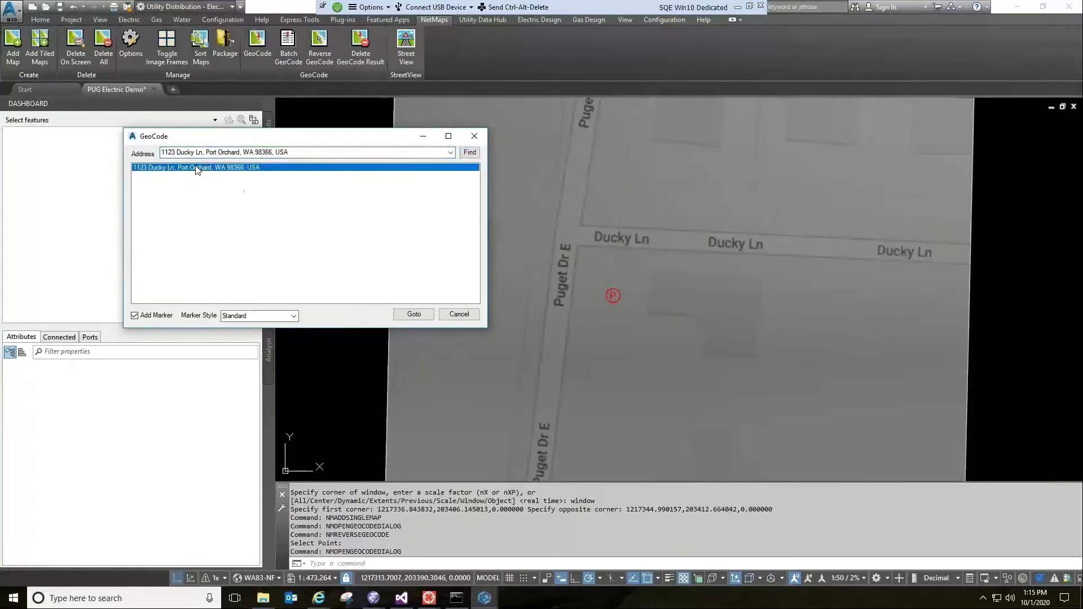
pyautogui.click(411, 315)
pyautogui.click(460, 315)
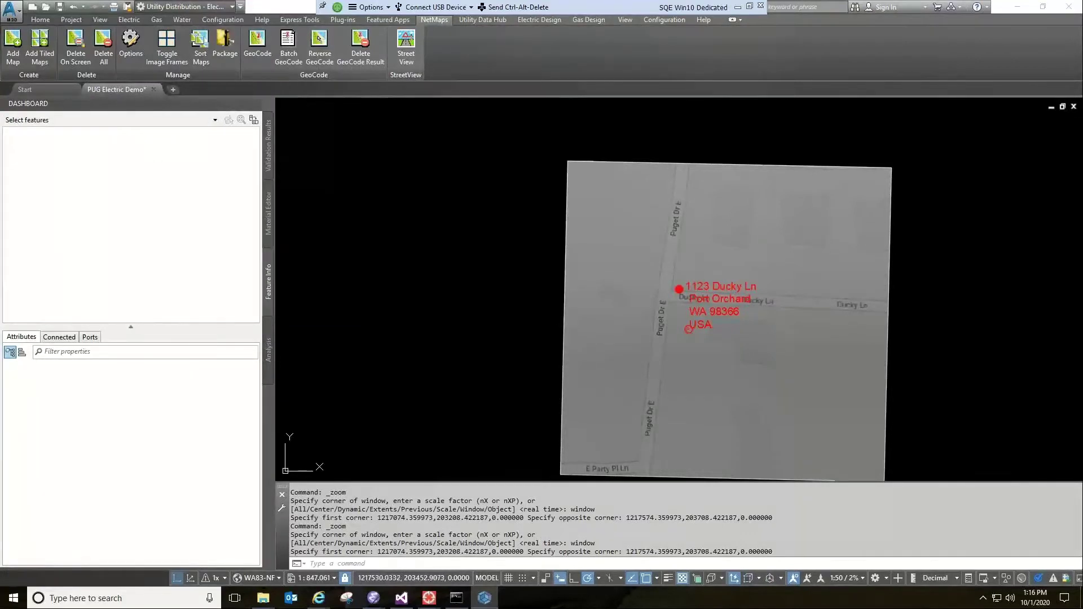
pyautogui.moveTo(699, 286)
pyautogui.click(358, 42)
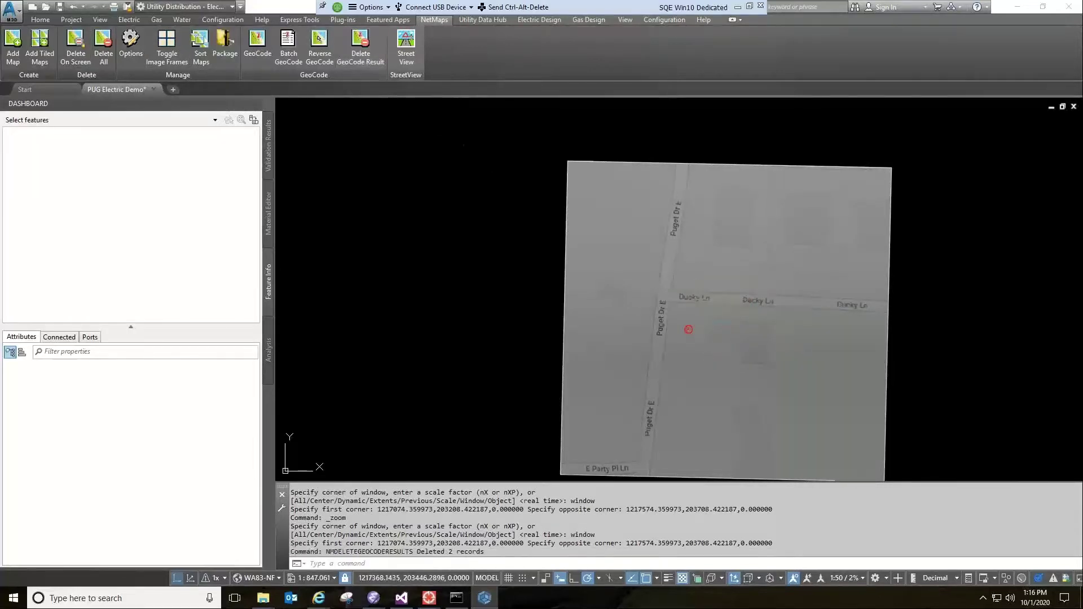
# Open Street View from a point on Puget Dr E beside the pole marker, facing up the road past Ducky Ln
pyautogui.scroll(2, 739, 321)
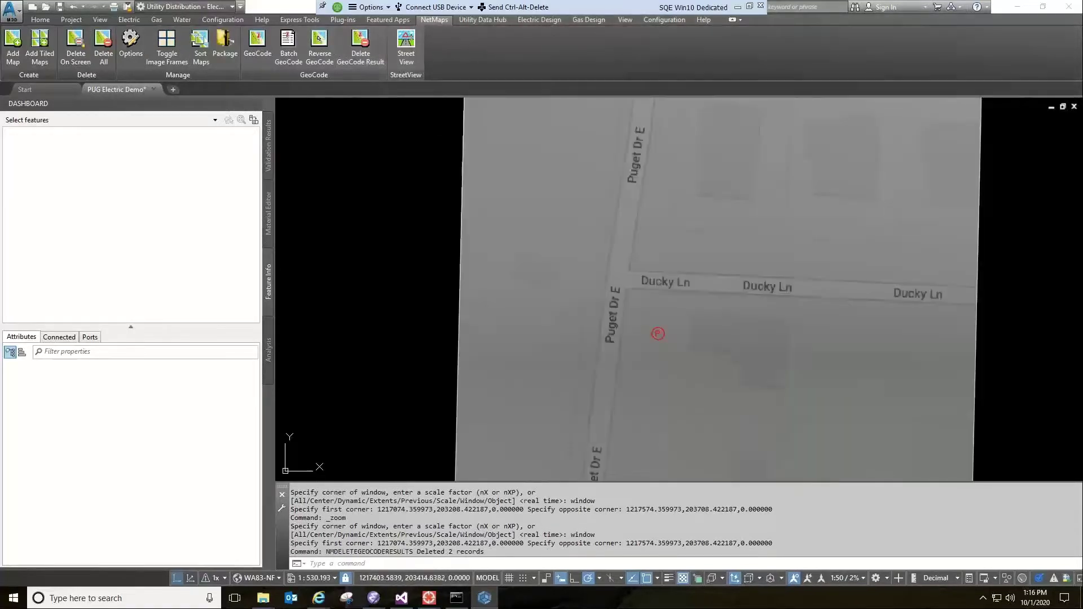
pyautogui.click(406, 49)
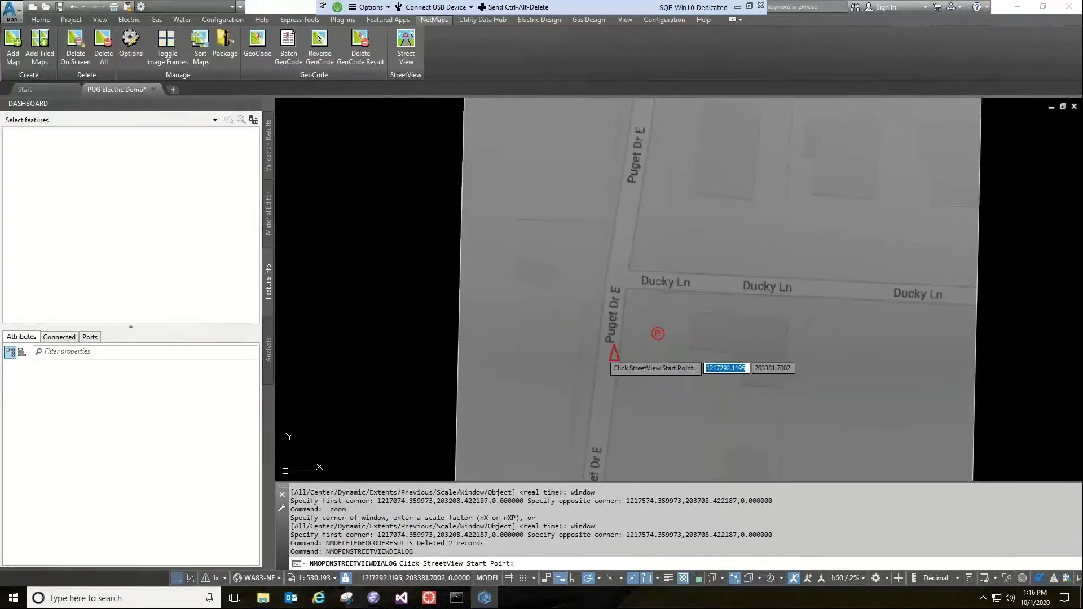
pyautogui.click(612, 331)
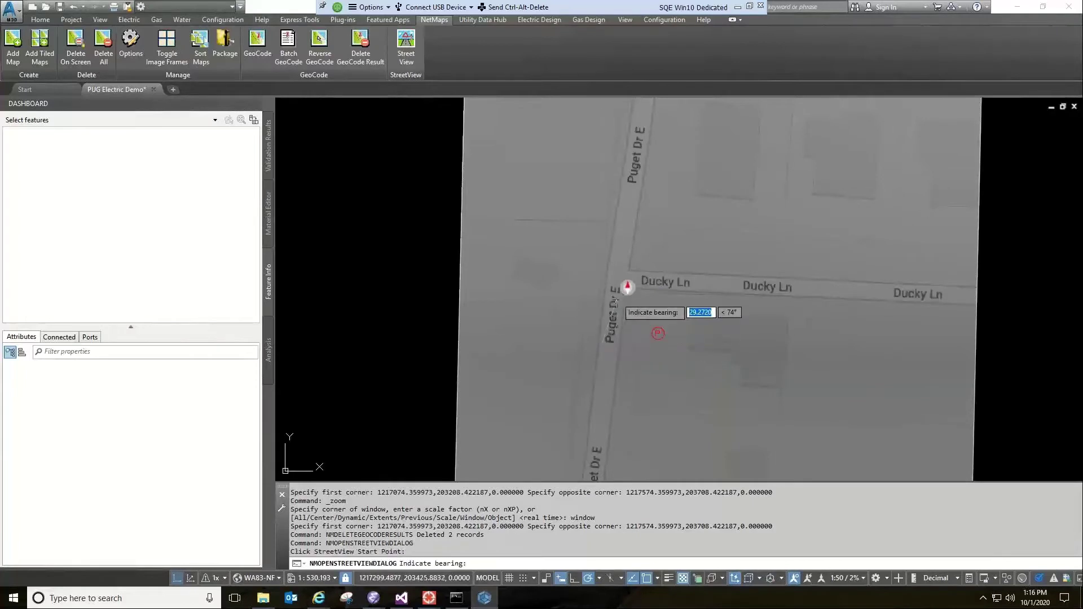
pyautogui.click(626, 272)
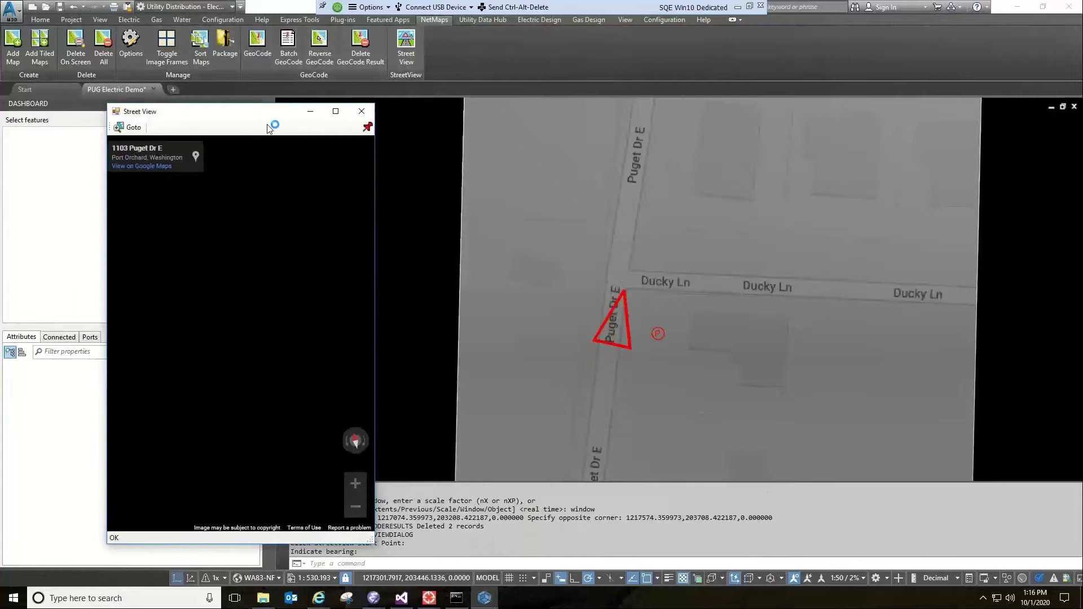
# Bring the Street View window back to the front, pin it on top and move it clear of the map
pyautogui.click(362, 112)
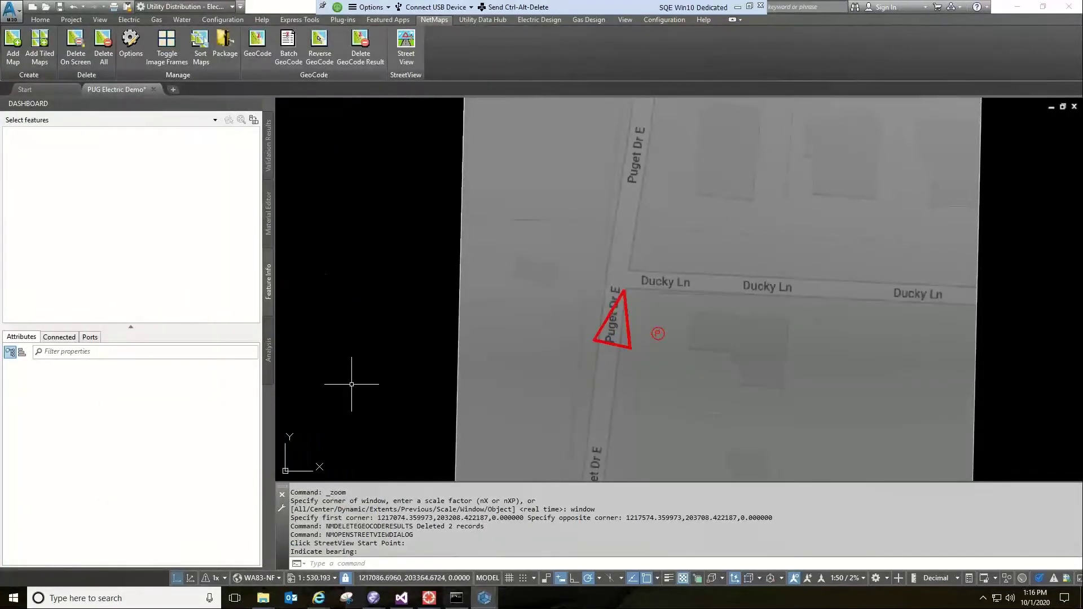
pyautogui.moveTo(494, 603)
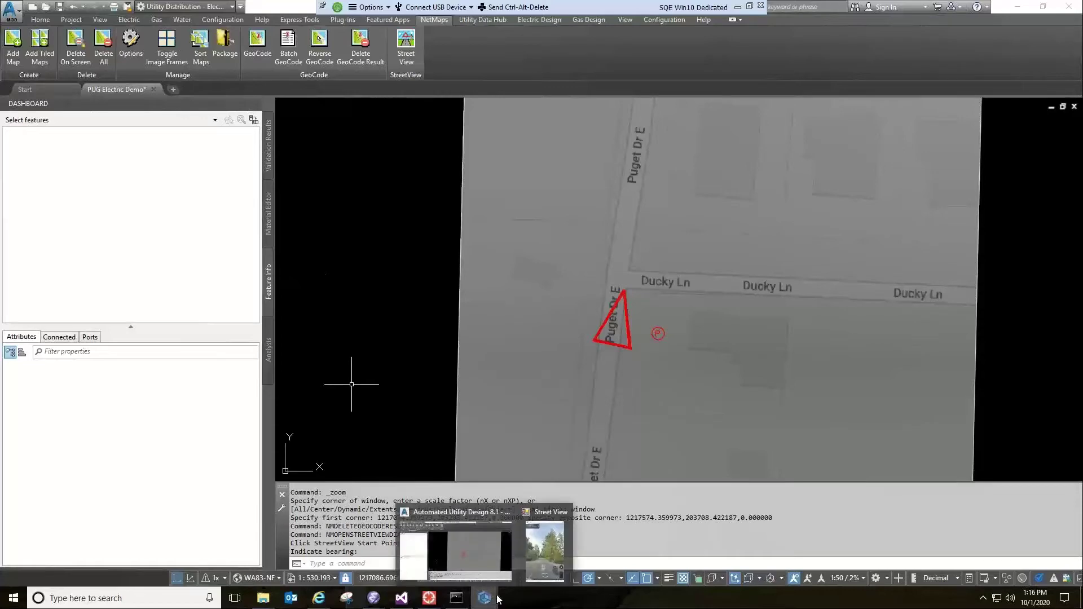
pyautogui.click(534, 566)
pyautogui.click(367, 127)
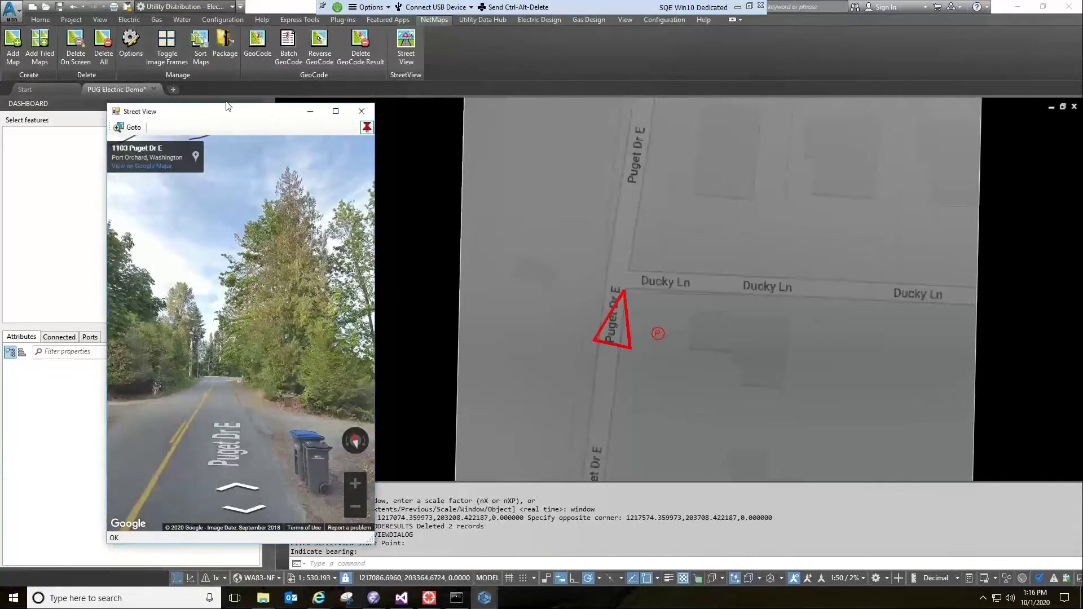
pyautogui.moveTo(215, 110); pyautogui.dragTo(127, 85)
# Look around in Street View to inspect the marked pole and its top, and the pole with equipment farther along the road
pyautogui.moveTo(243, 365); pyautogui.dragTo(217, 340)
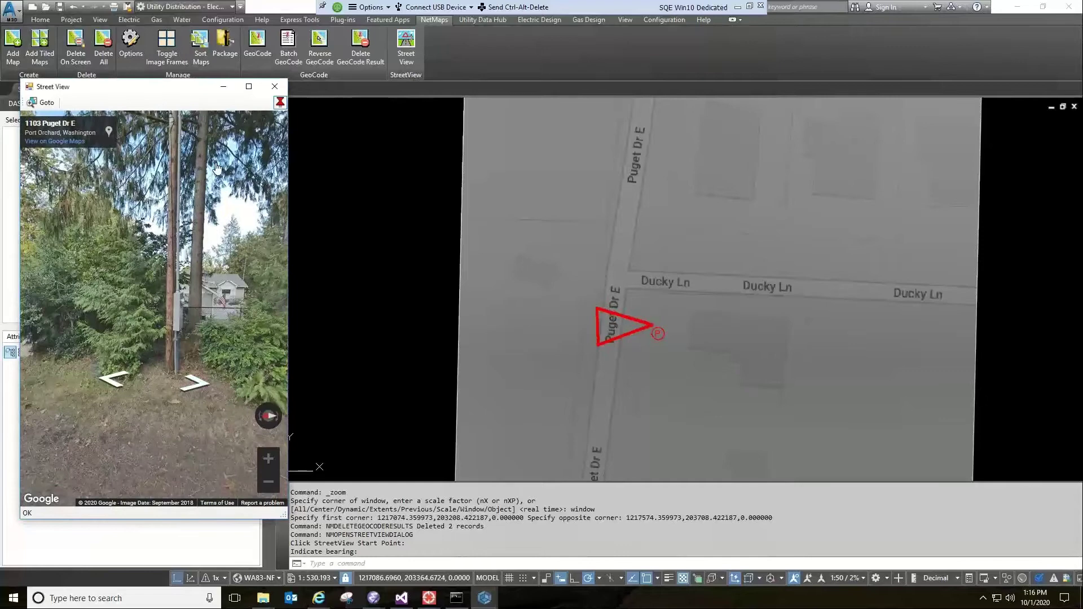
pyautogui.moveTo(224, 211); pyautogui.dragTo(198, 273)
pyautogui.scroll(-2, 201, 288)
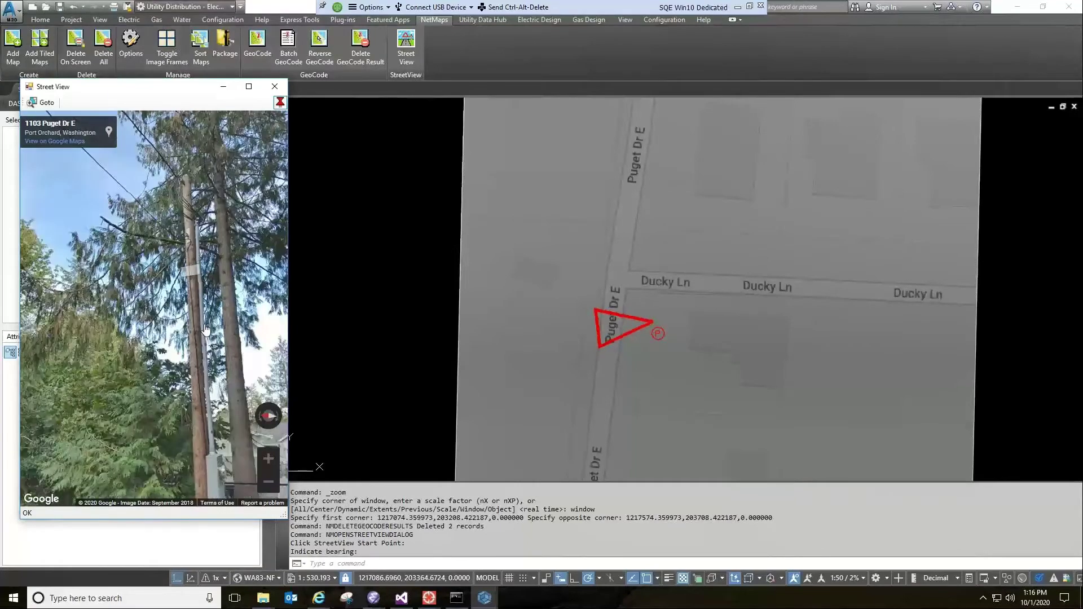
pyautogui.moveTo(191, 323); pyautogui.dragTo(112, 272)
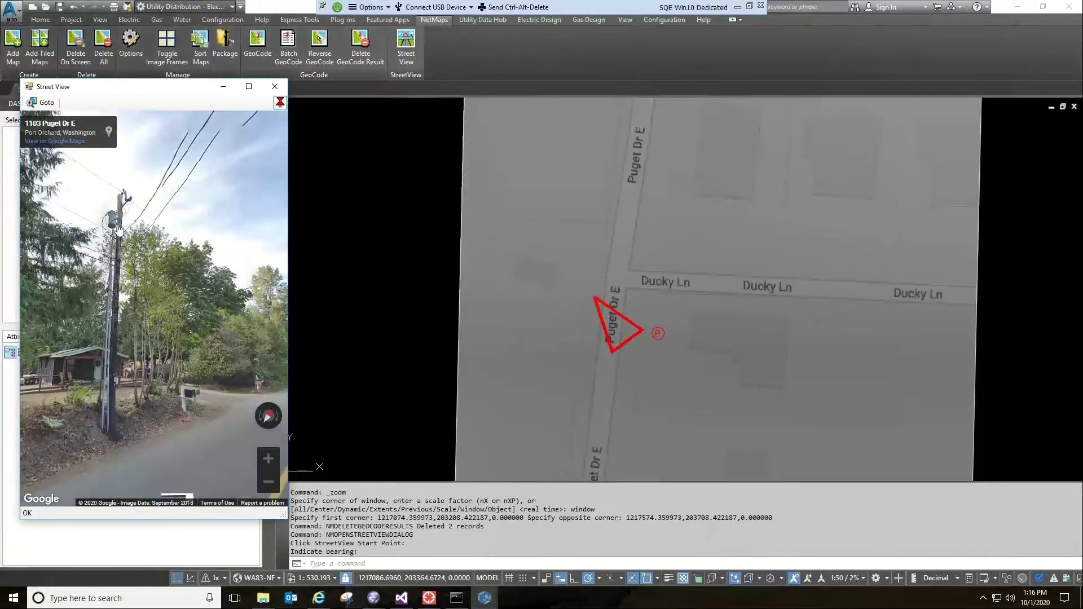
# Zoom in on the equipment at the top of the roadside pole in Street View and close the Street View window
pyautogui.scroll(1, 117, 228)
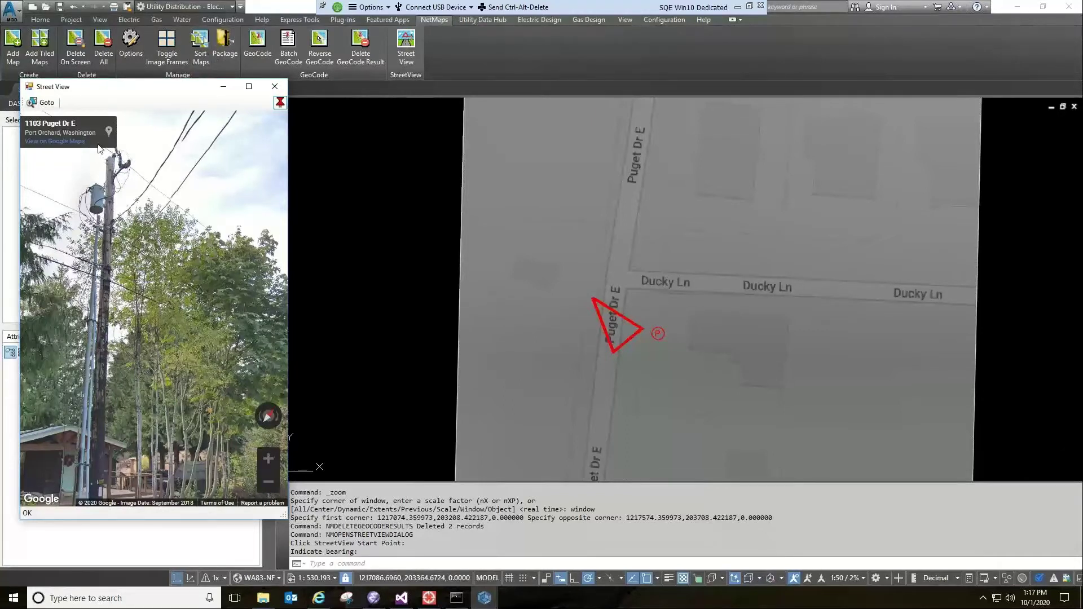
pyautogui.click(276, 88)
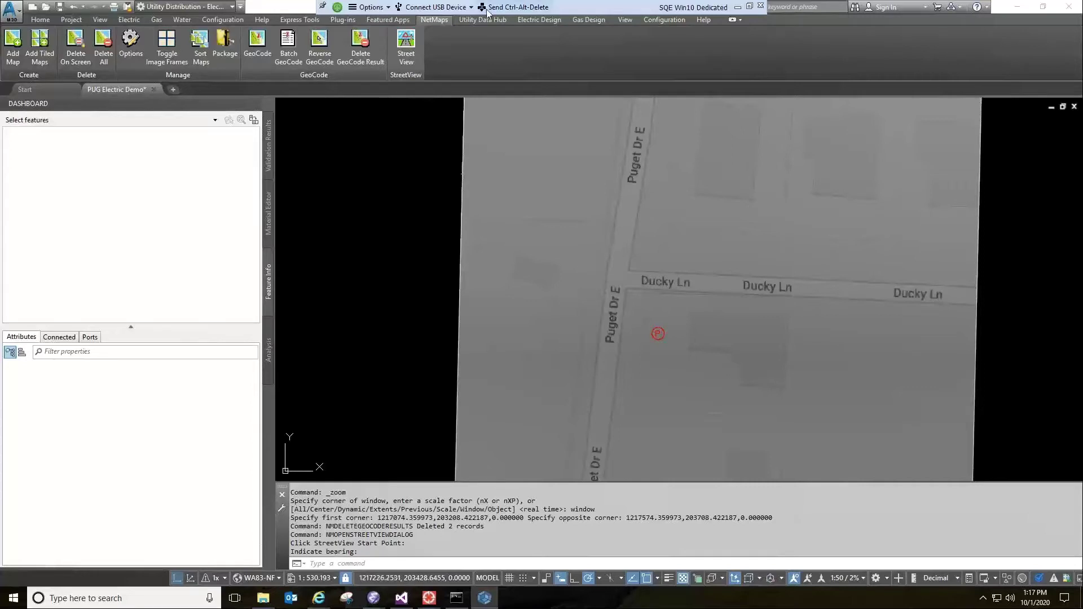
# Import the landbase with all feature classes enabled, using a four-sided boundary drawn well outside the background map on all sides
pyautogui.click(536, 19)
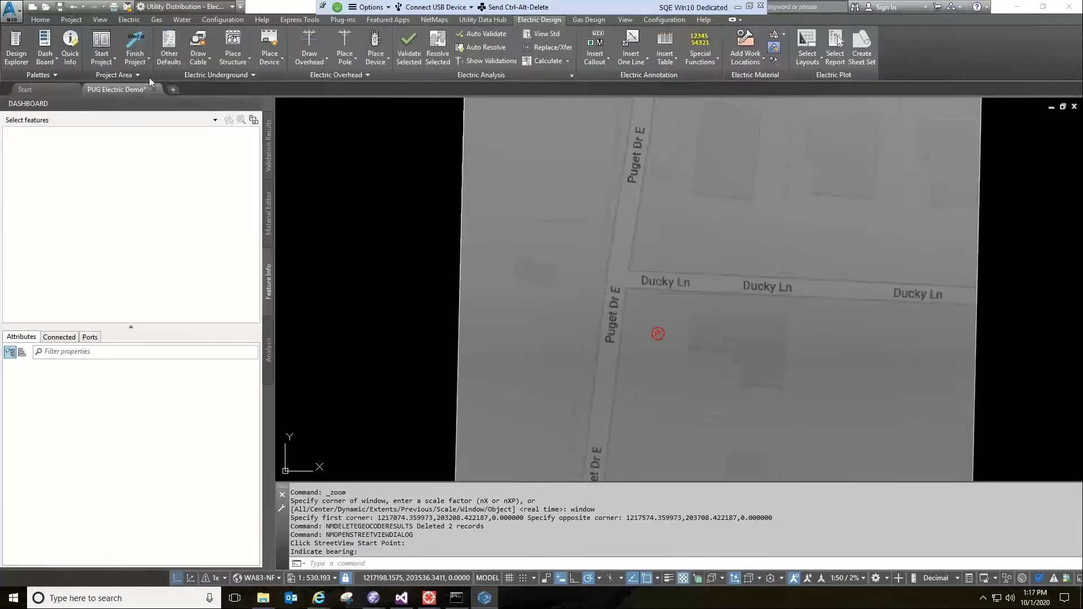
pyautogui.click(116, 57)
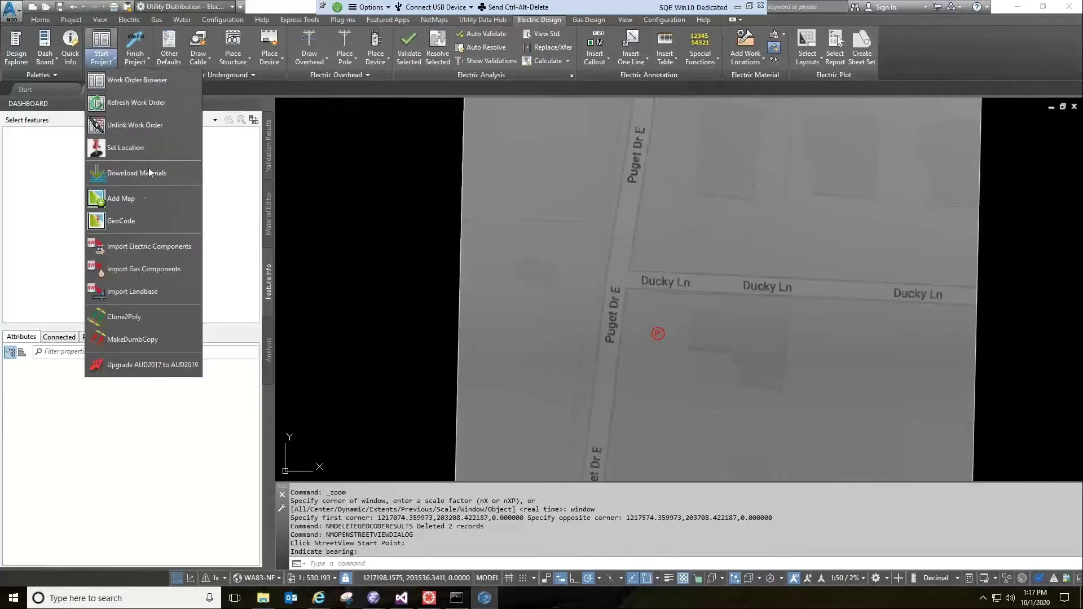
pyautogui.click(129, 293)
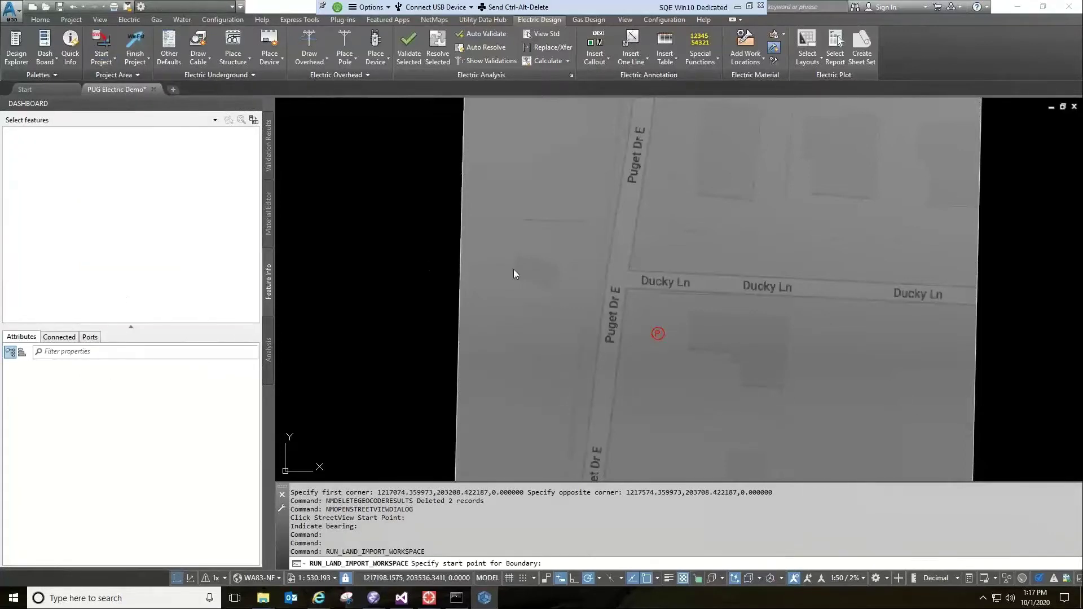
pyautogui.scroll(-4, 564, 269)
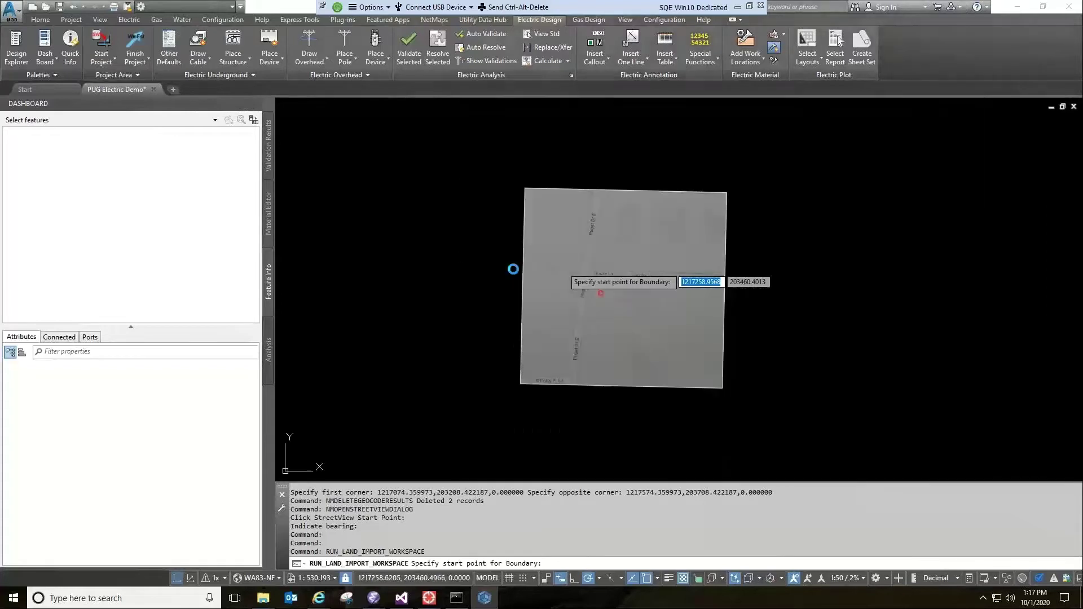
pyautogui.click(453, 138)
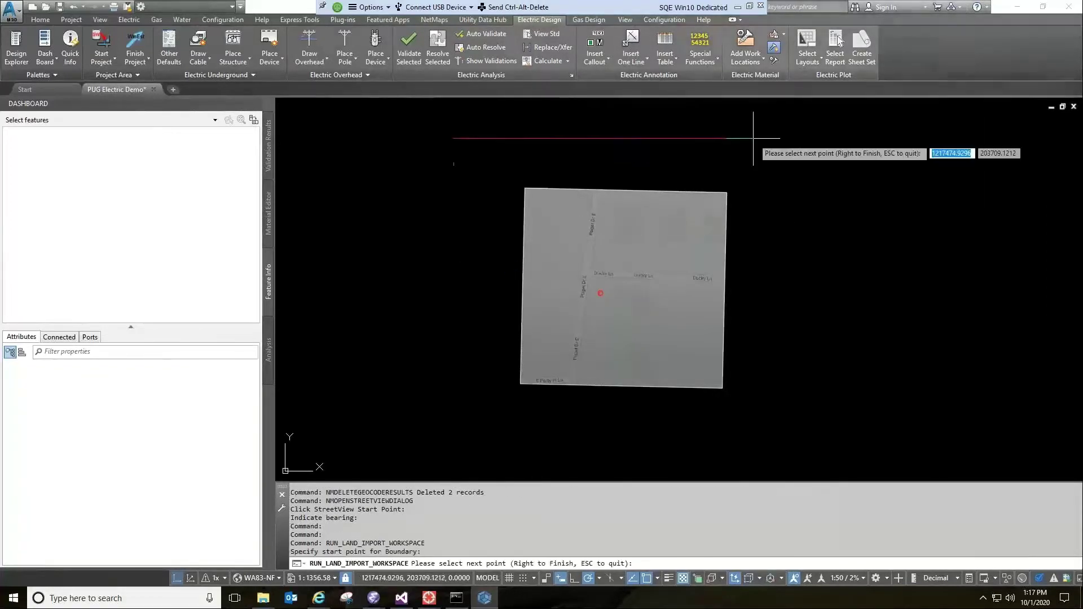
pyautogui.click(885, 444)
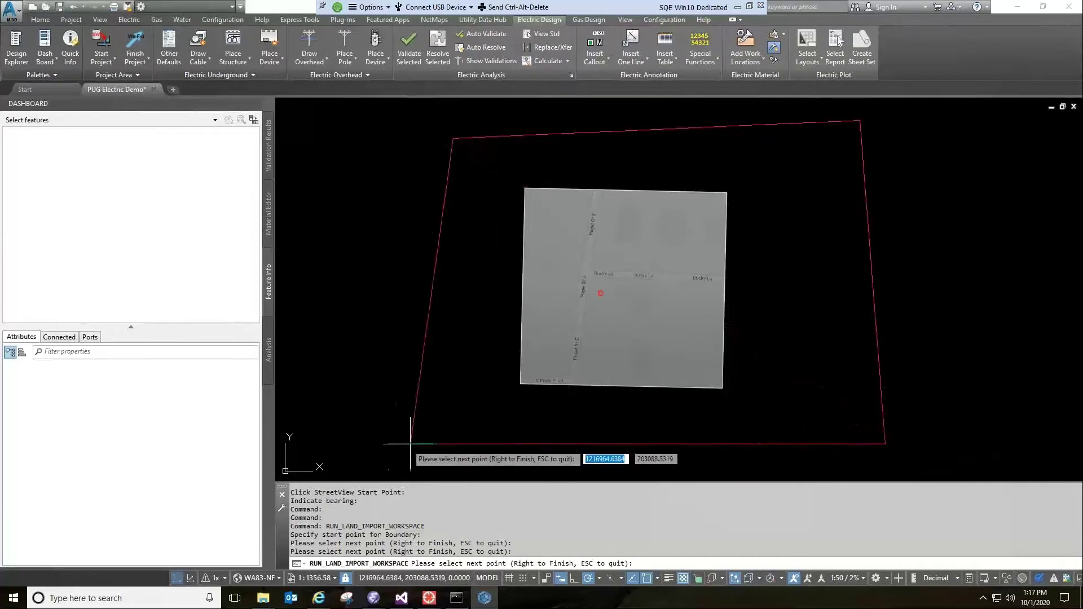
pyautogui.click(385, 442)
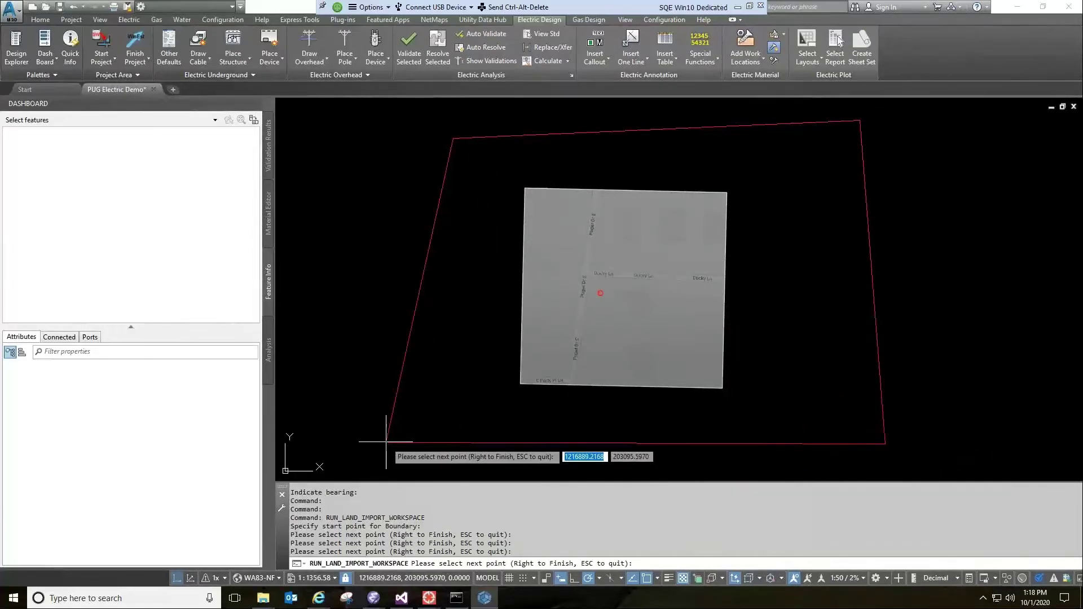
pyautogui.rightClick(385, 442)
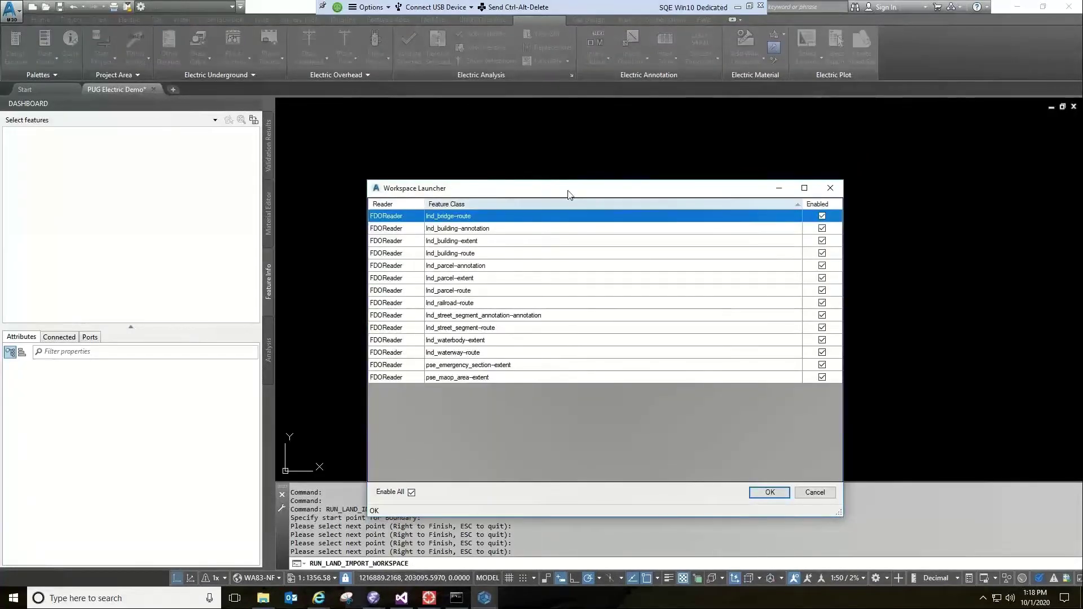
pyautogui.moveTo(559, 189); pyautogui.dragTo(297, 149)
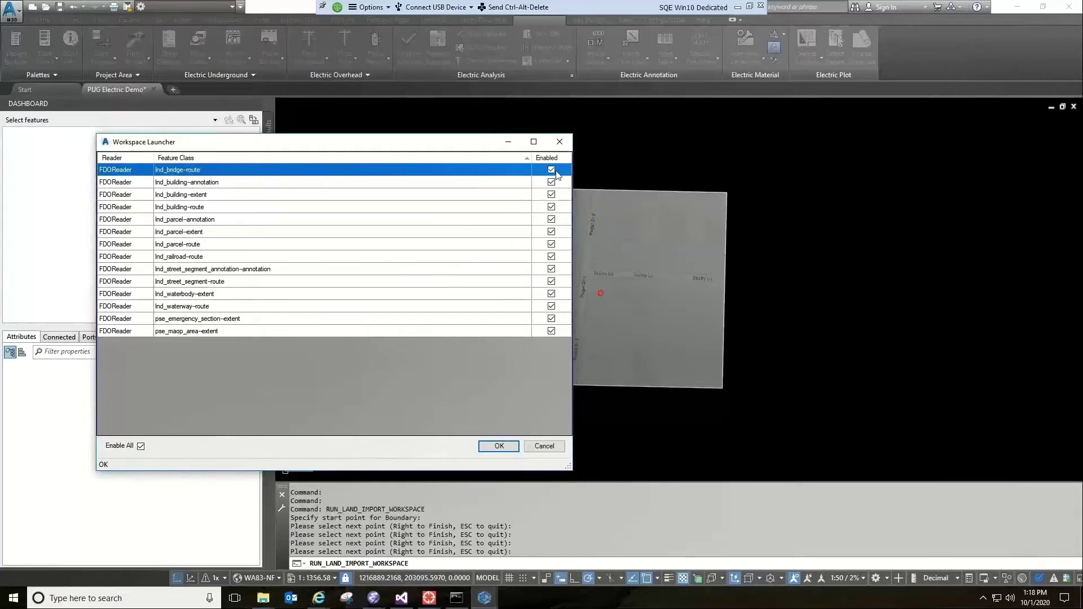
pyautogui.click(498, 449)
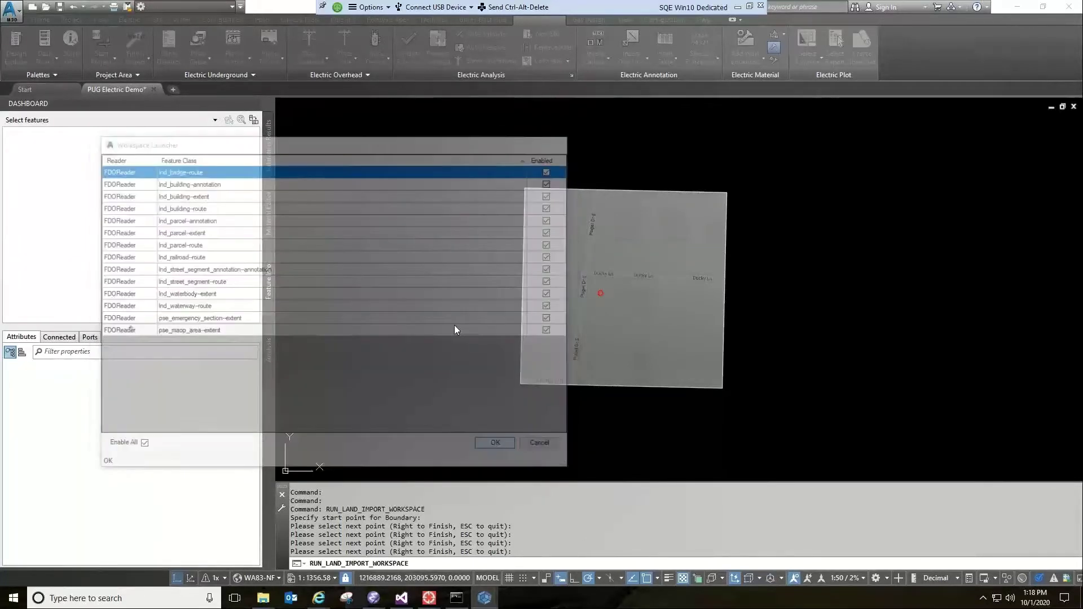
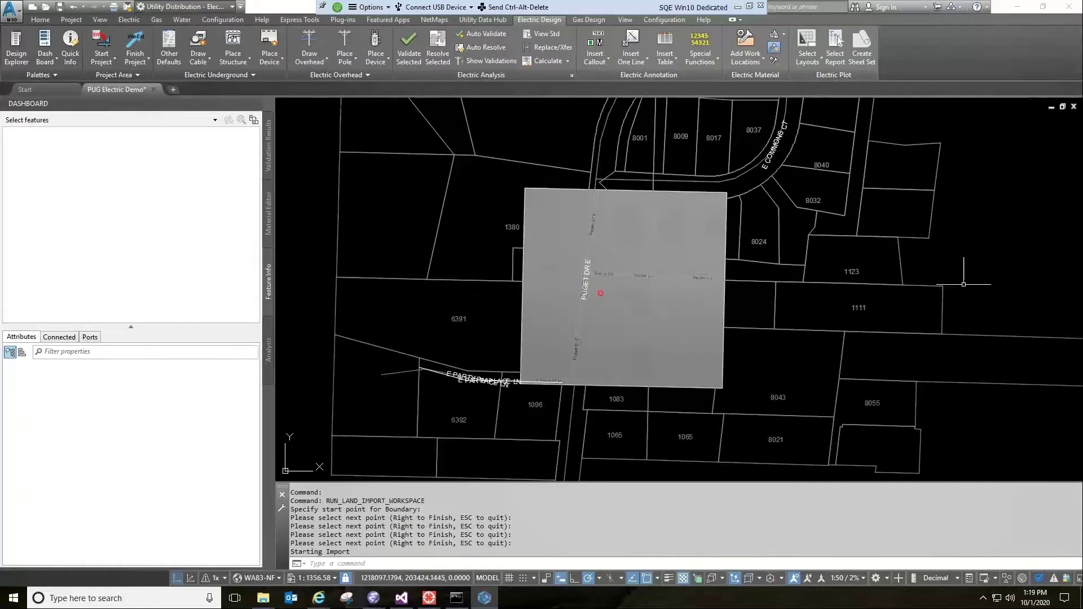
# Review the properties of the imported parcel outline labelled 1111, then close them and clear the selection
pyautogui.click(937, 285)
pyautogui.rightClick(937, 285)
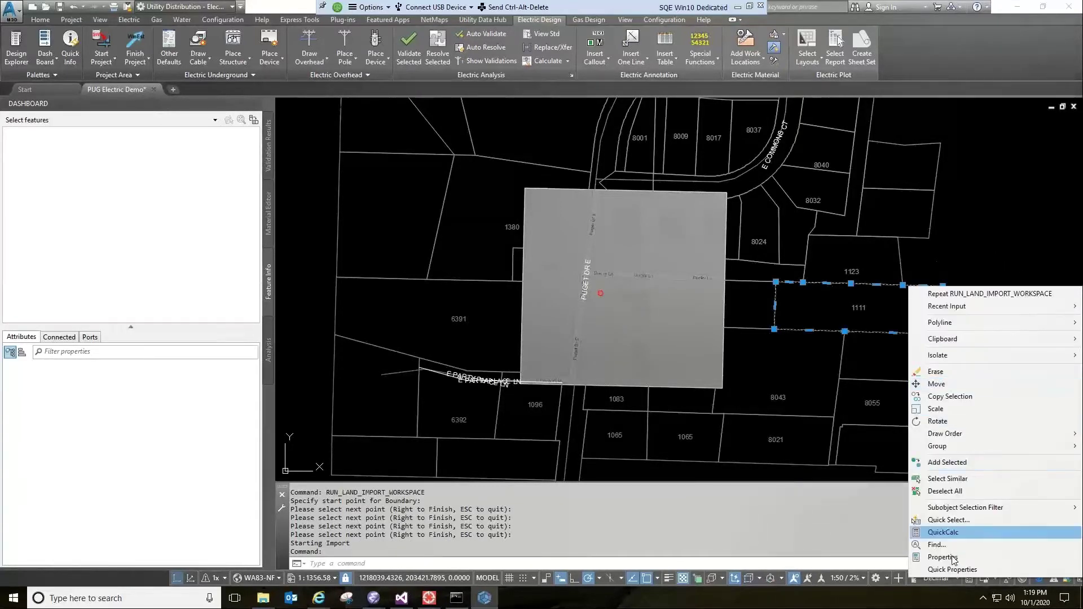
pyautogui.click(952, 557)
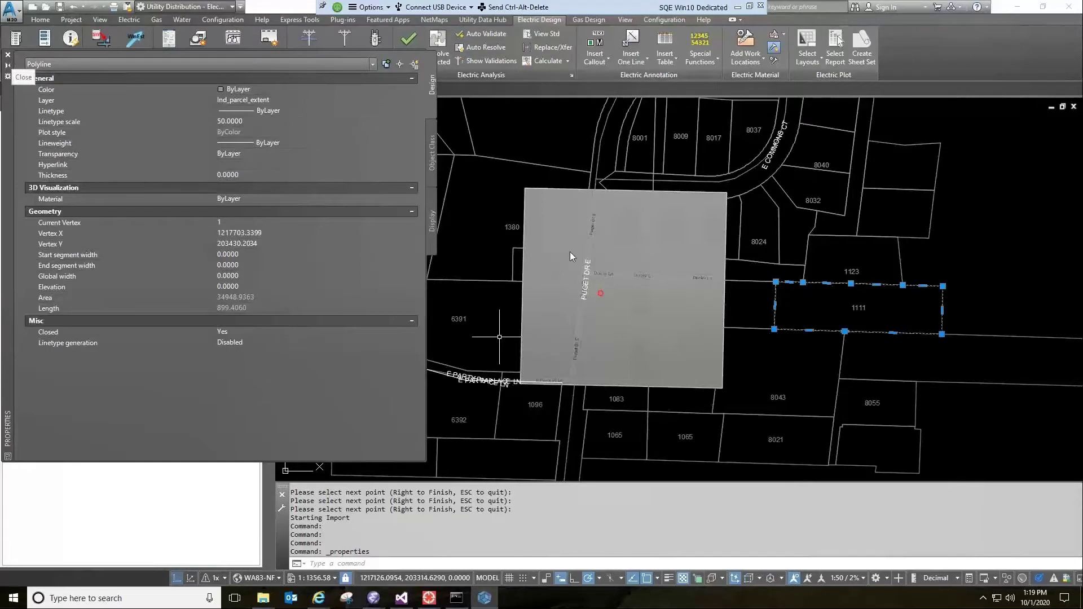
pyautogui.click(8, 55)
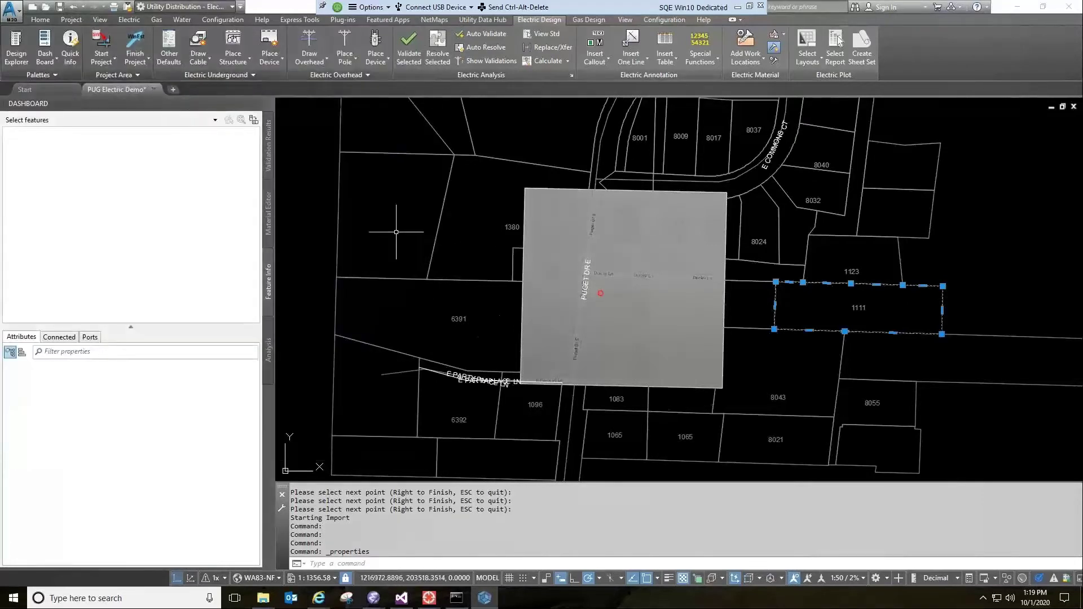
pyautogui.press('Escape')
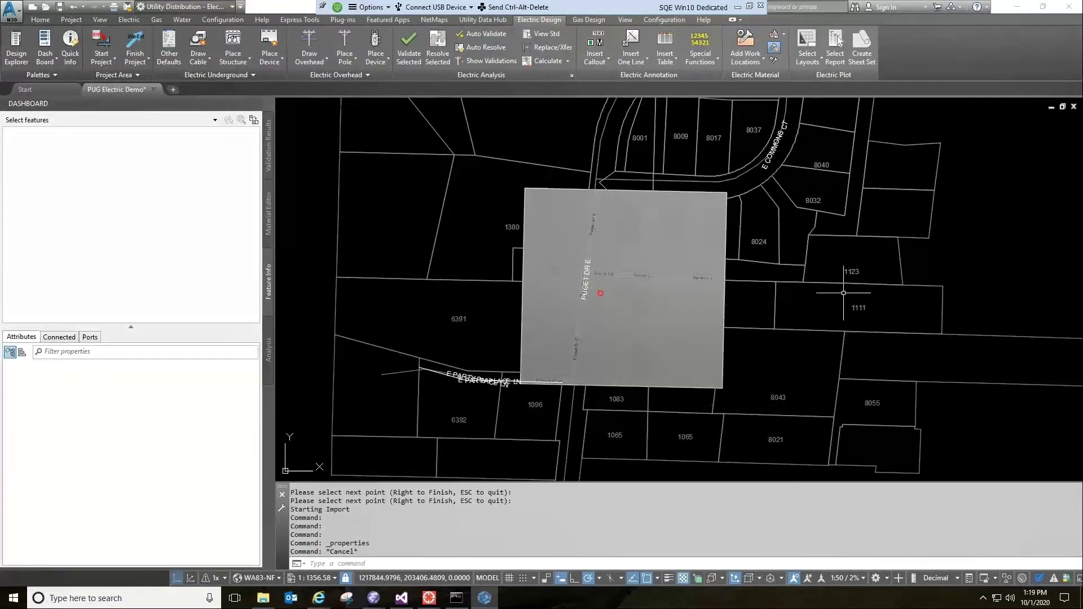
# List the extended data of the parcel outline labelled 1123 with XDLIST for all applications and close the text window
pyautogui.write('XDLIST')
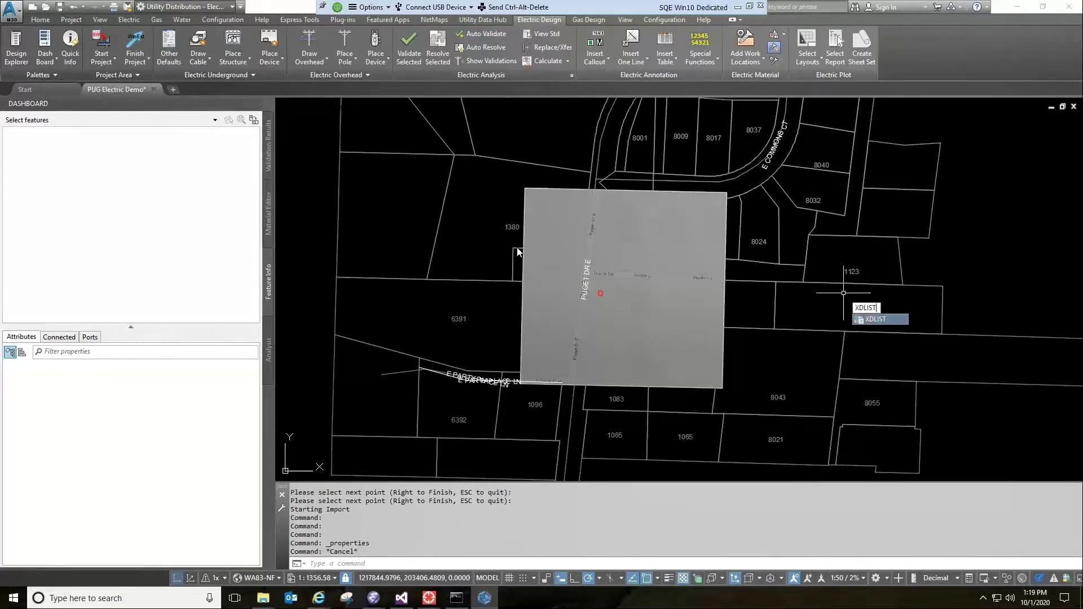
pyautogui.press('Return')
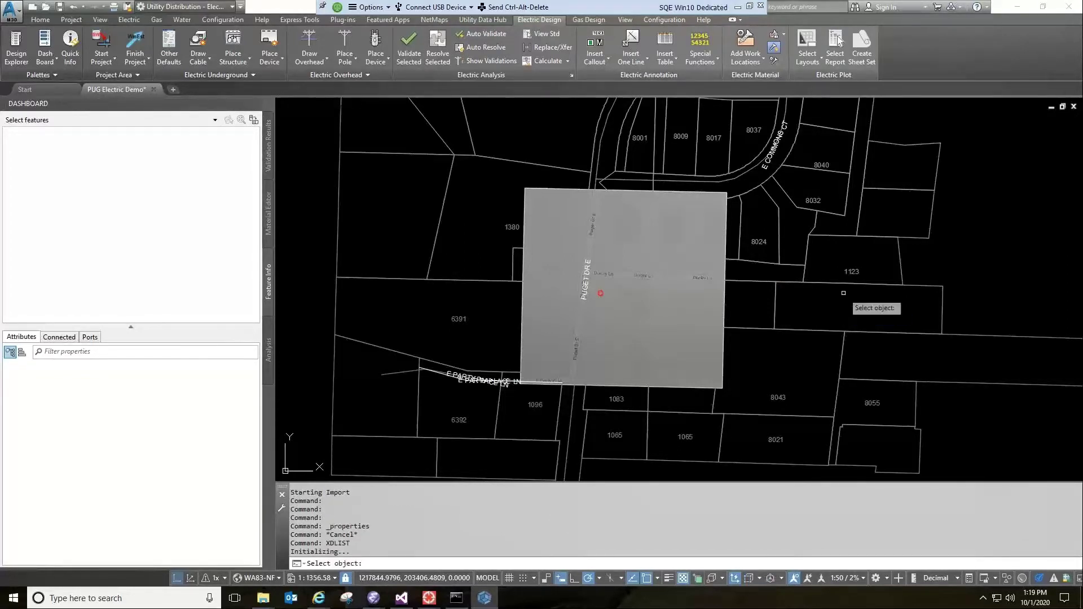
pyautogui.click(901, 264)
pyautogui.press('Return')
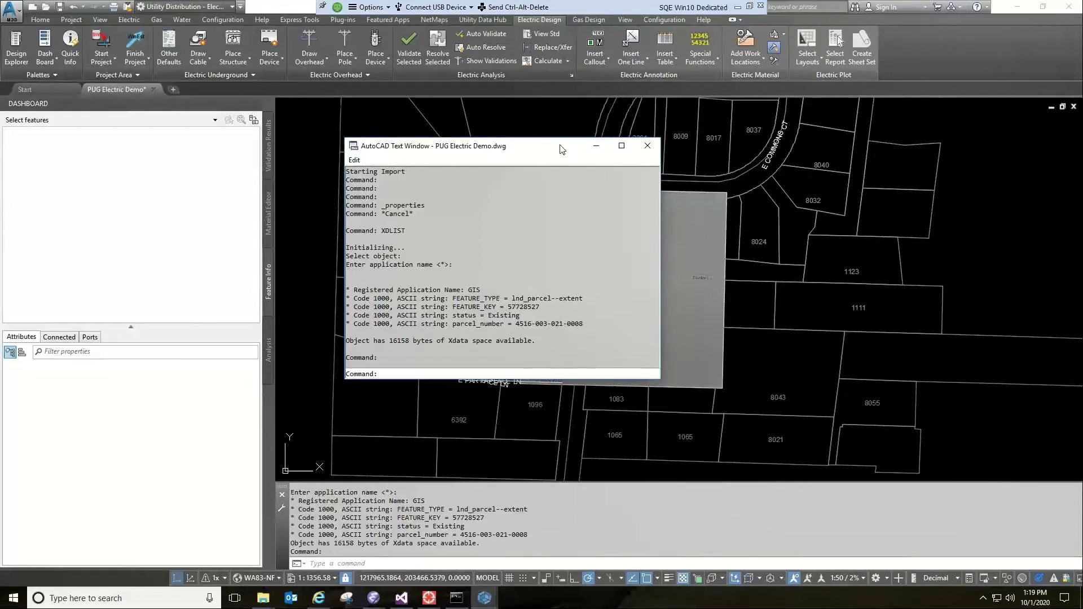
pyautogui.click(648, 147)
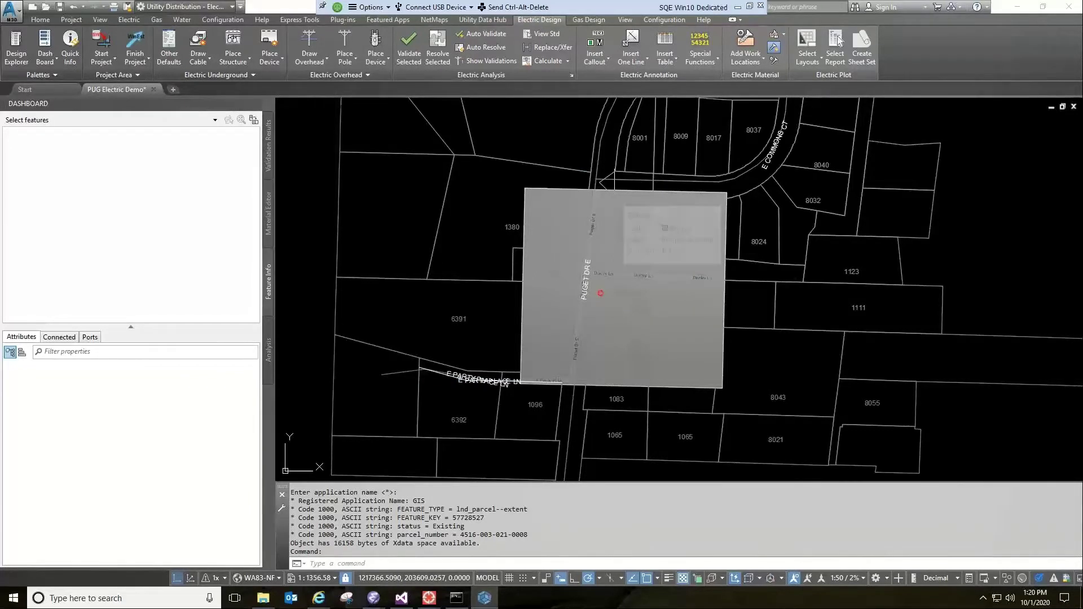
# Import the electric components inside a four-sided boundary drawn around the Puget Dr E and Ducky Ln intersection and the pole marker
pyautogui.click(115, 60)
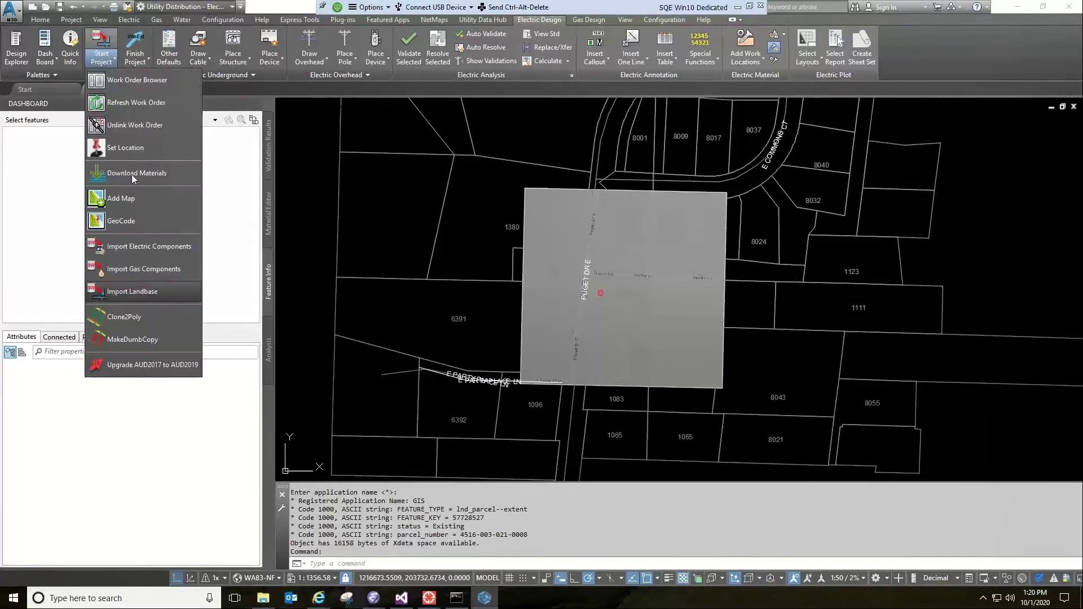
pyautogui.click(138, 252)
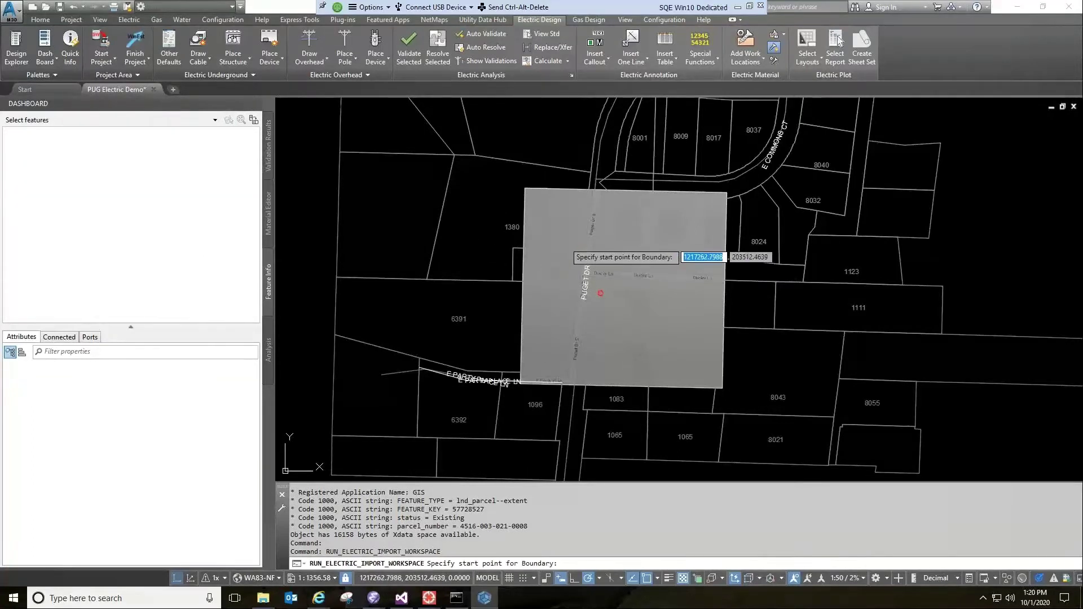
pyautogui.scroll(4, 566, 242)
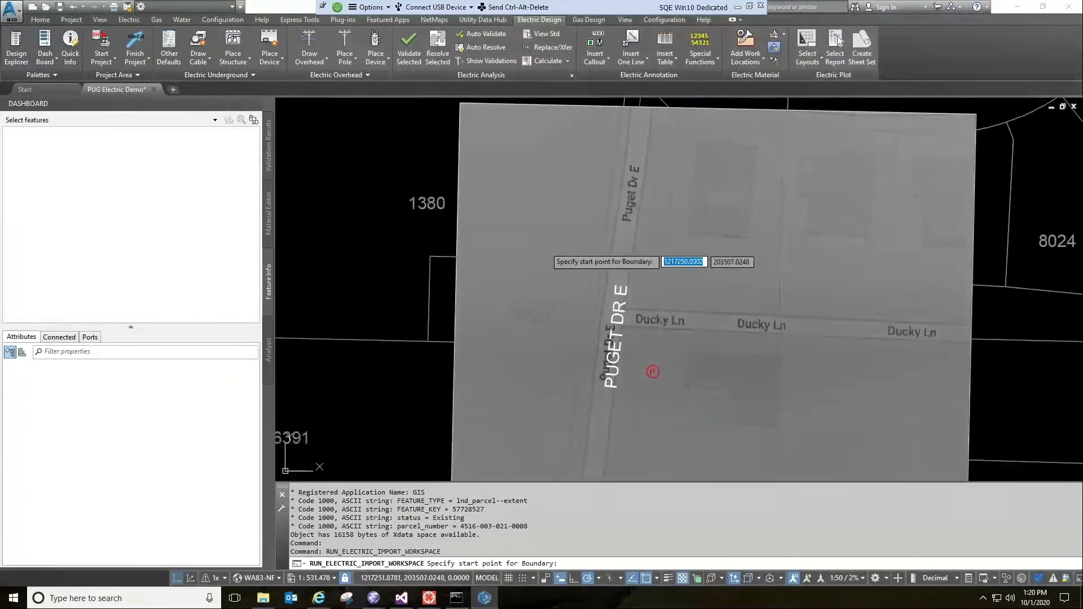
pyautogui.click(546, 249)
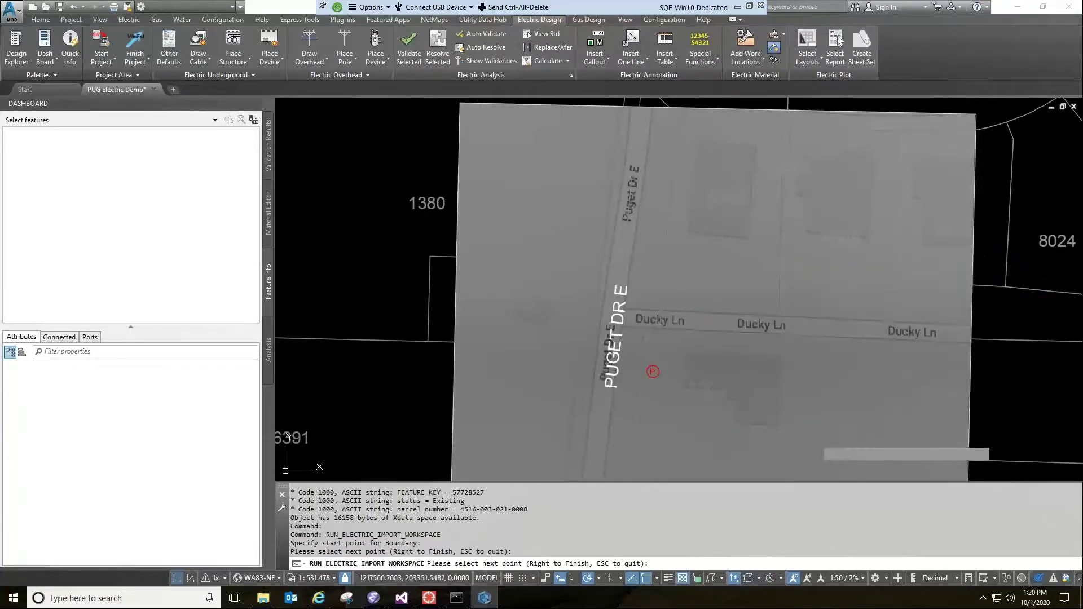
pyautogui.click(815, 439)
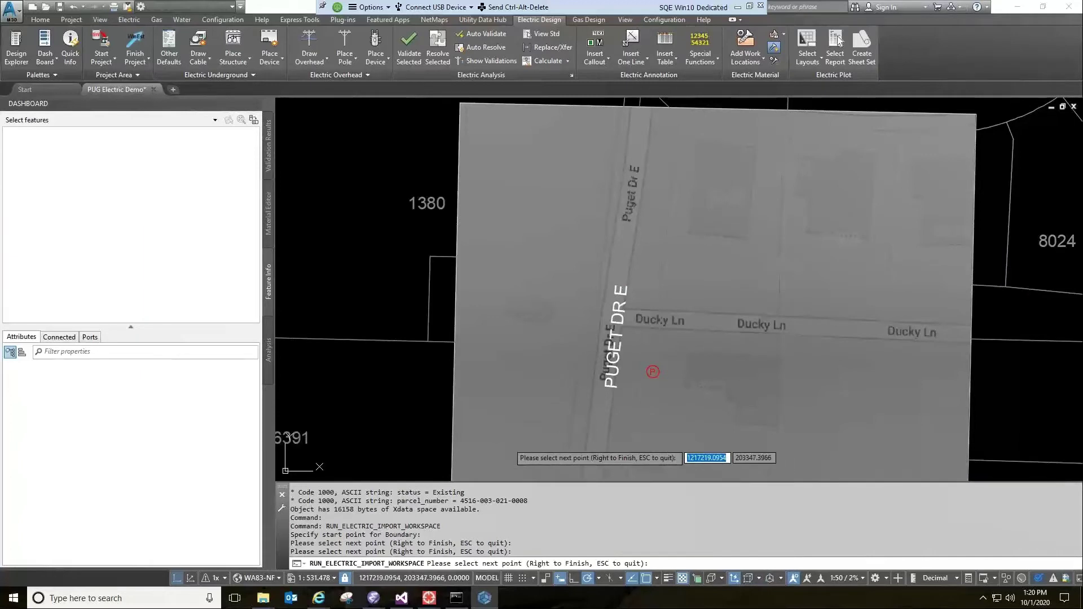
pyautogui.click(511, 446)
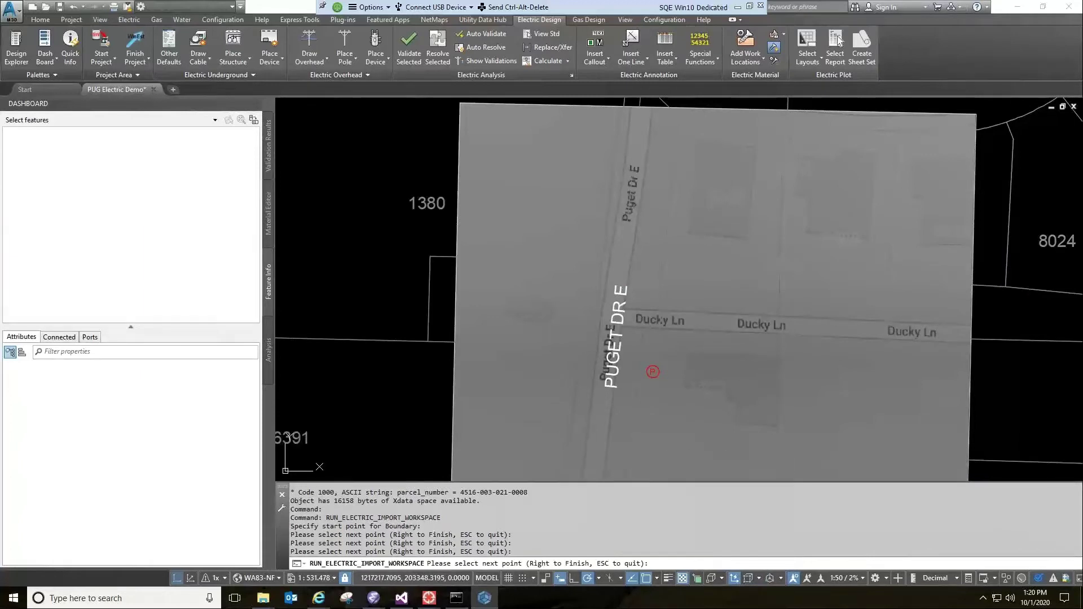
pyautogui.rightClick(513, 412)
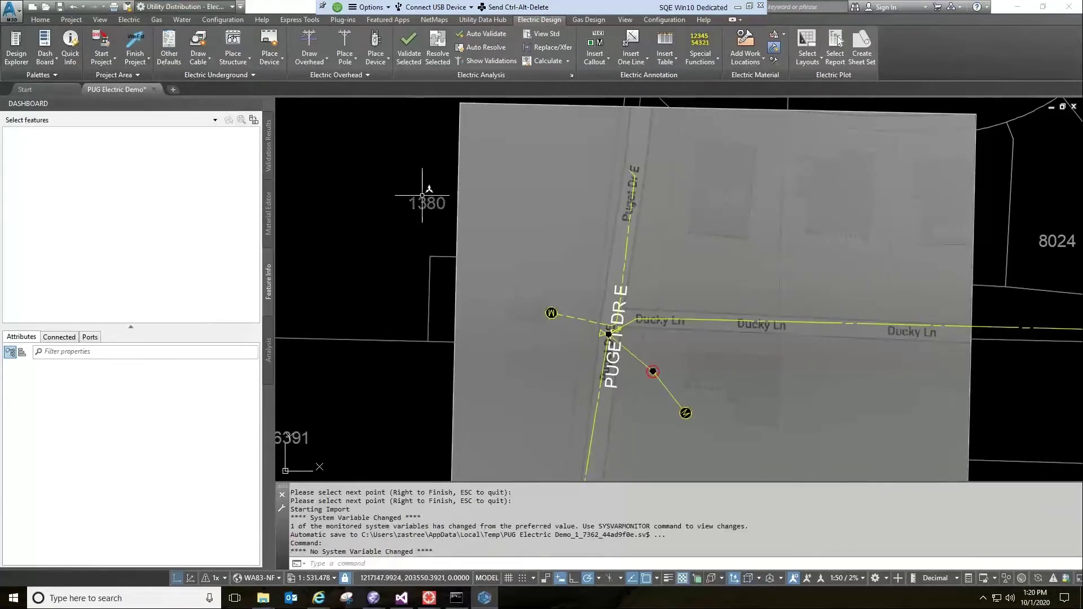
# Select the imported pole at the Puget Dr E and Ducky Ln intersection and examine its attributes, attached features and connected overhead segments
pyautogui.moveTo(623, 384); pyautogui.dragTo(591, 317, button='middle')
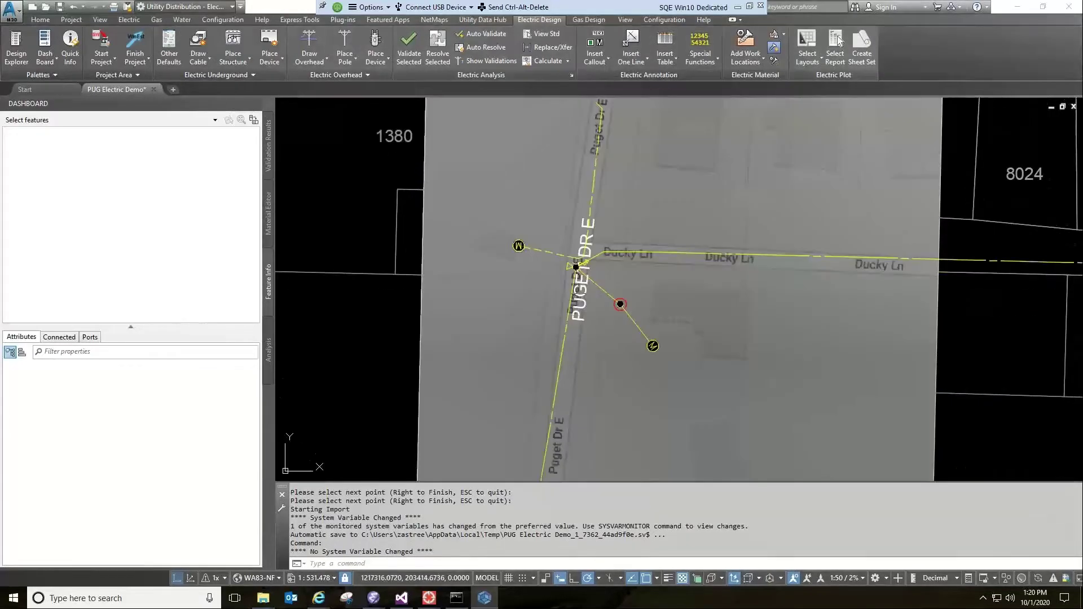
pyautogui.scroll(2, 575, 265)
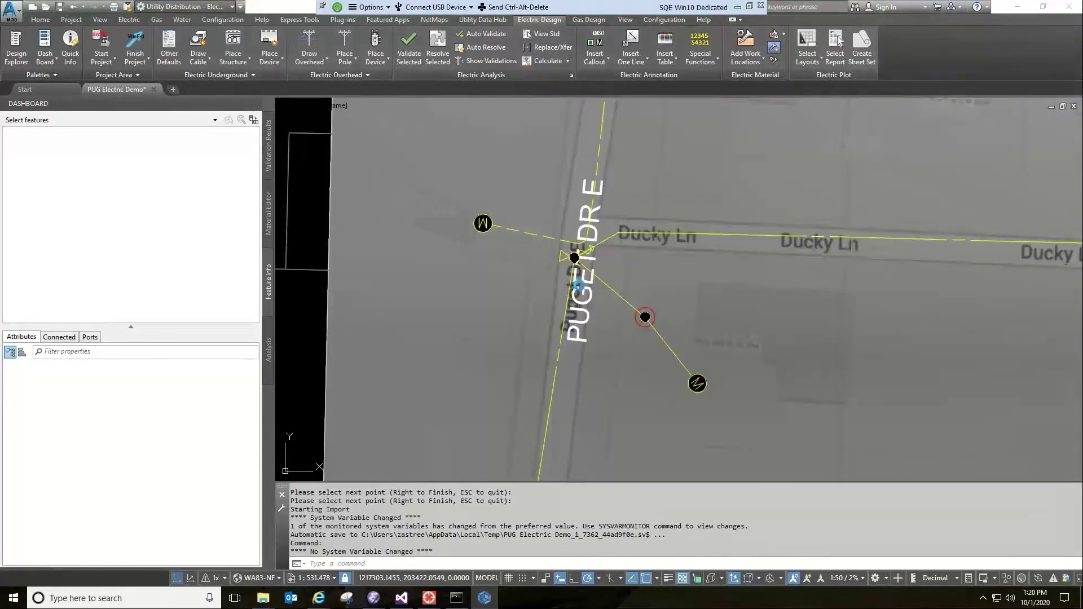
pyautogui.scroll(2, 574, 259)
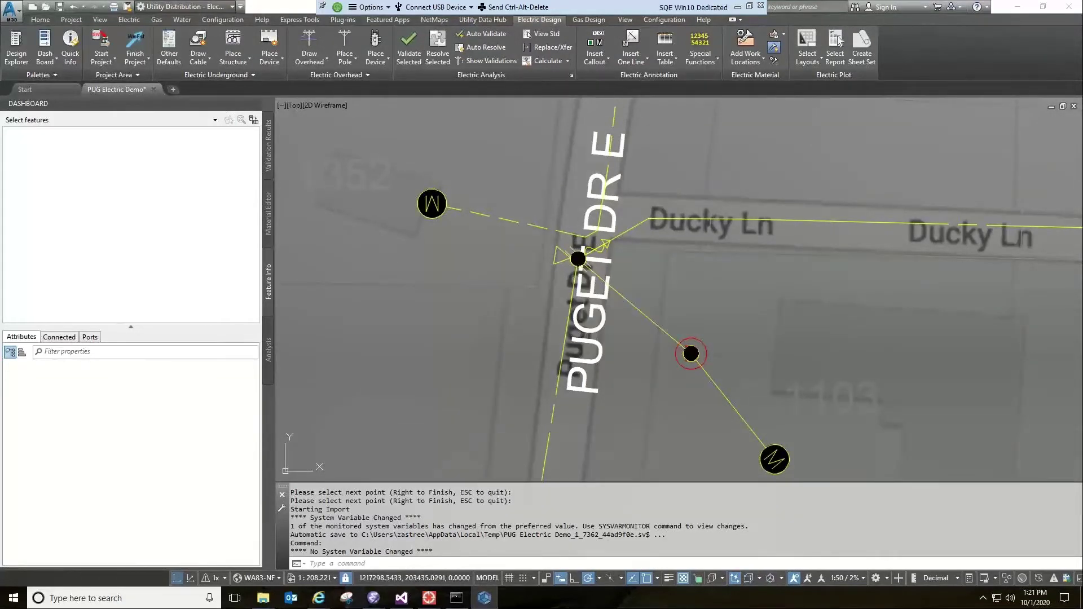
pyautogui.click(578, 259)
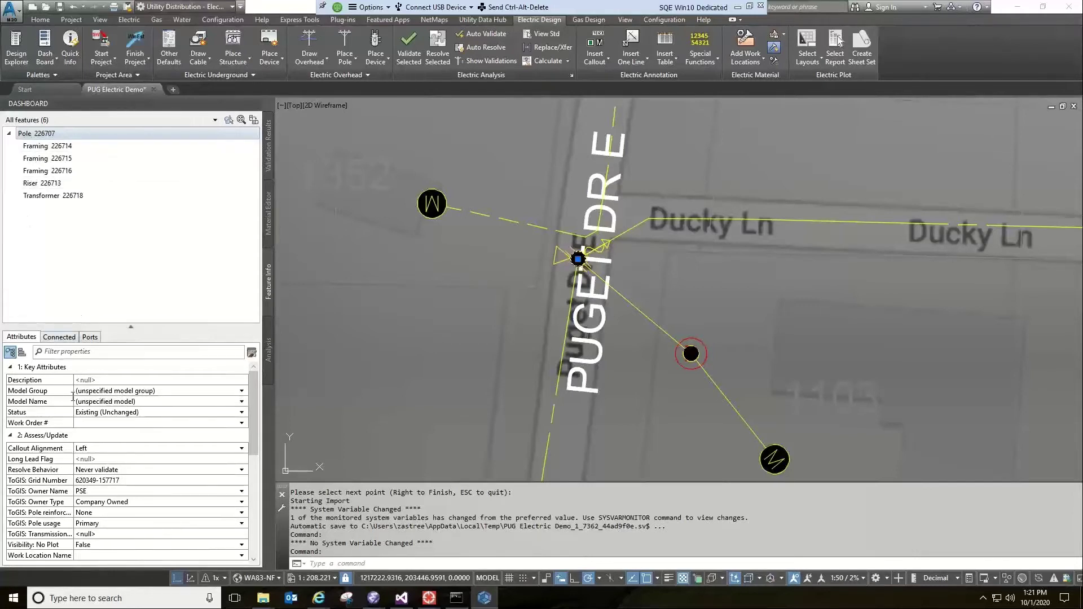
pyautogui.click(63, 341)
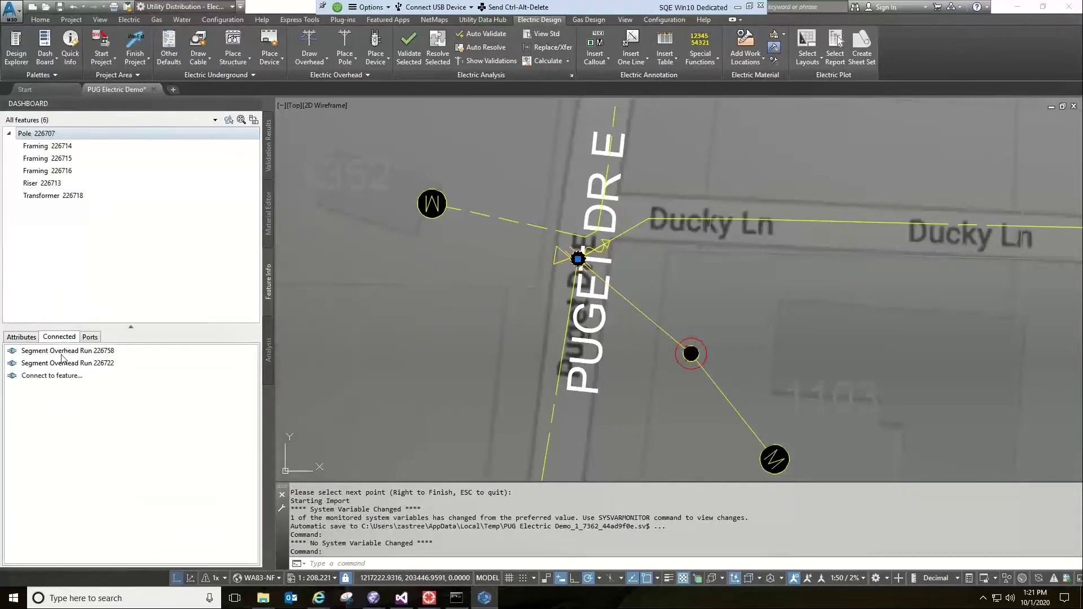
pyautogui.moveTo(83, 354)
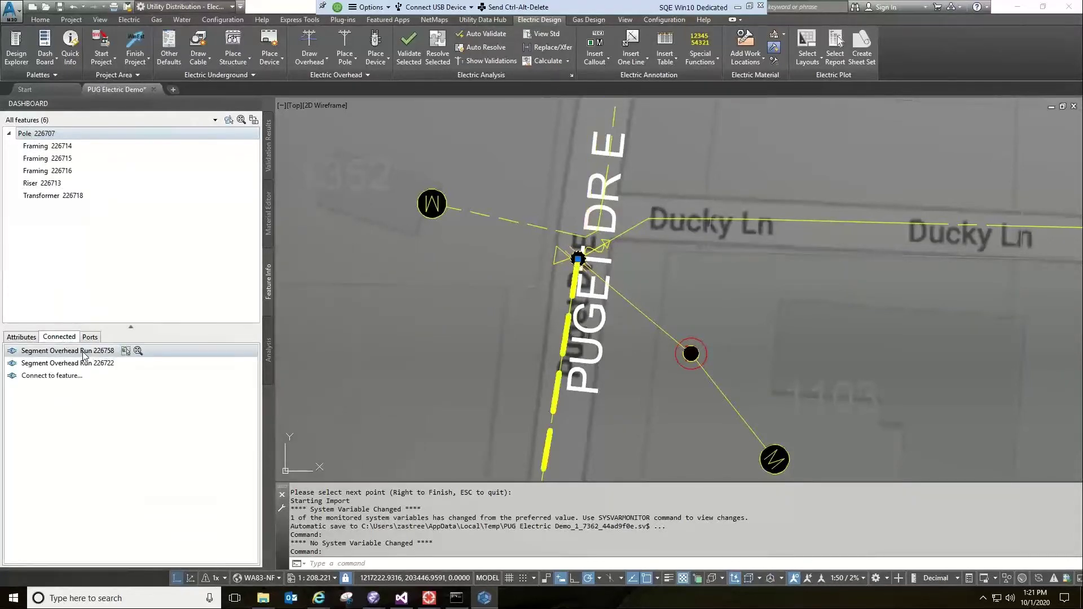
pyautogui.moveTo(35, 135)
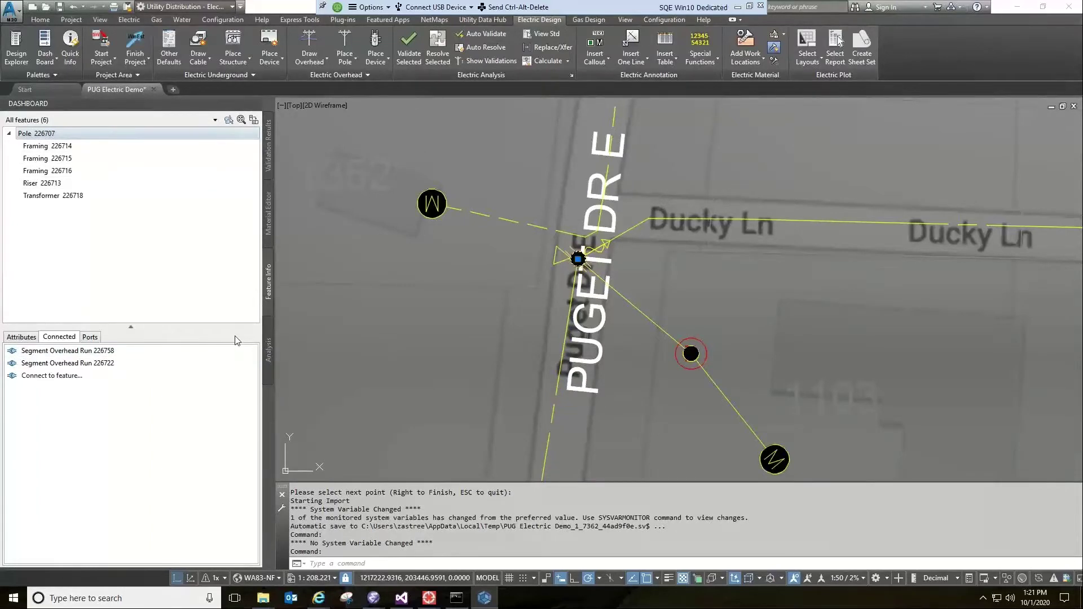
# Review the attributes of the selected pole at the Puget Dr E and Ducky Ln intersection
pyautogui.click(15, 340)
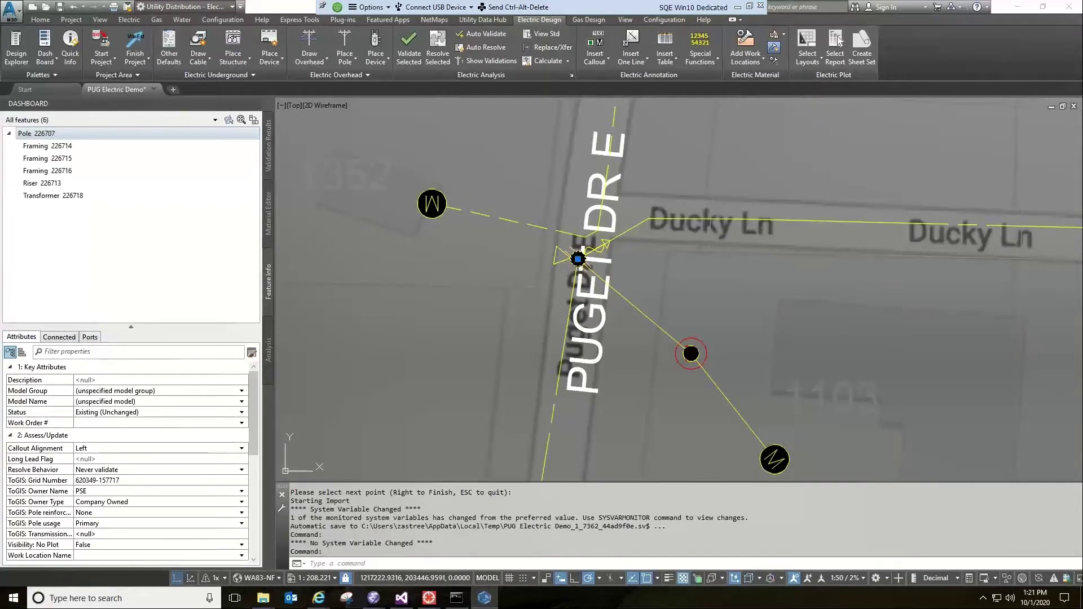
pyautogui.scroll(-2, 651, 401)
pyautogui.scroll(4, 652, 397)
pyautogui.moveTo(649, 395); pyautogui.dragTo(649, 391, button='middle')
pyautogui.scroll(-2, 649, 391)
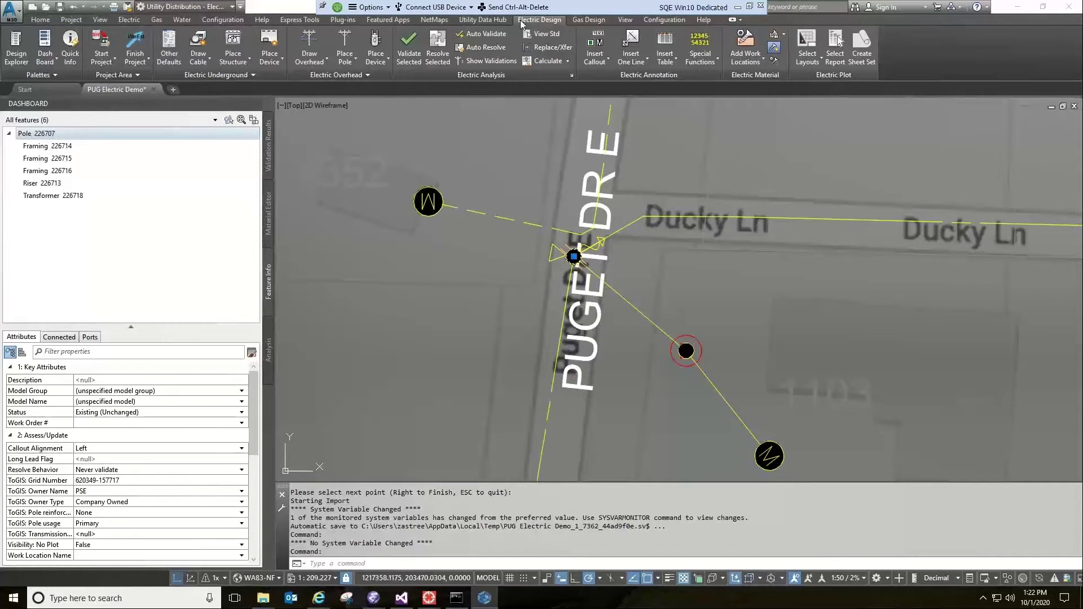
# Draw an overhead service line from the circled pole to a new service point near the northwest corner of building 1103
pyautogui.click(323, 61)
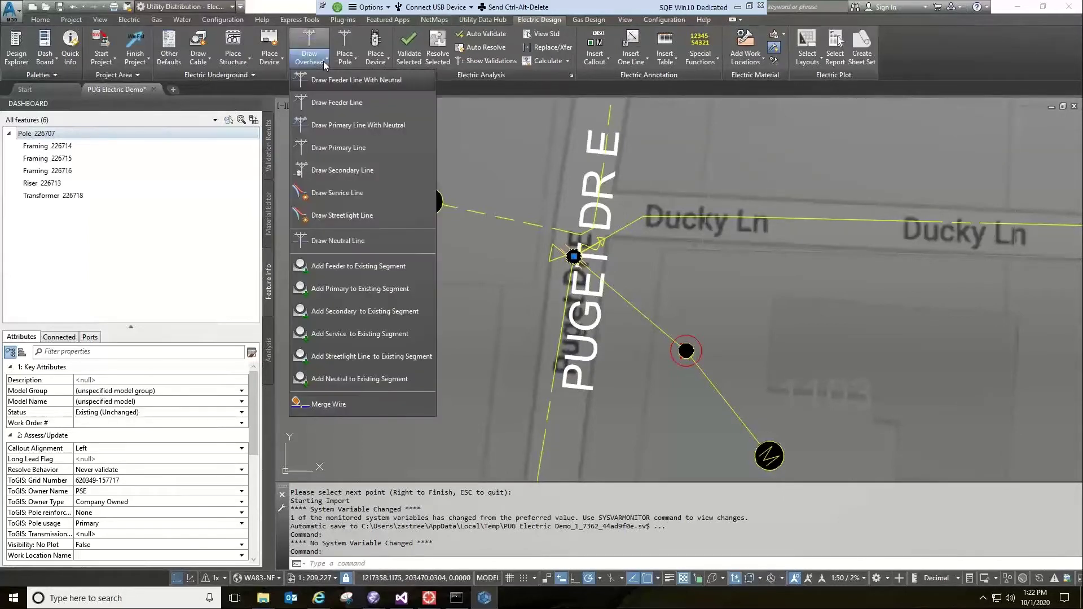
pyautogui.click(350, 194)
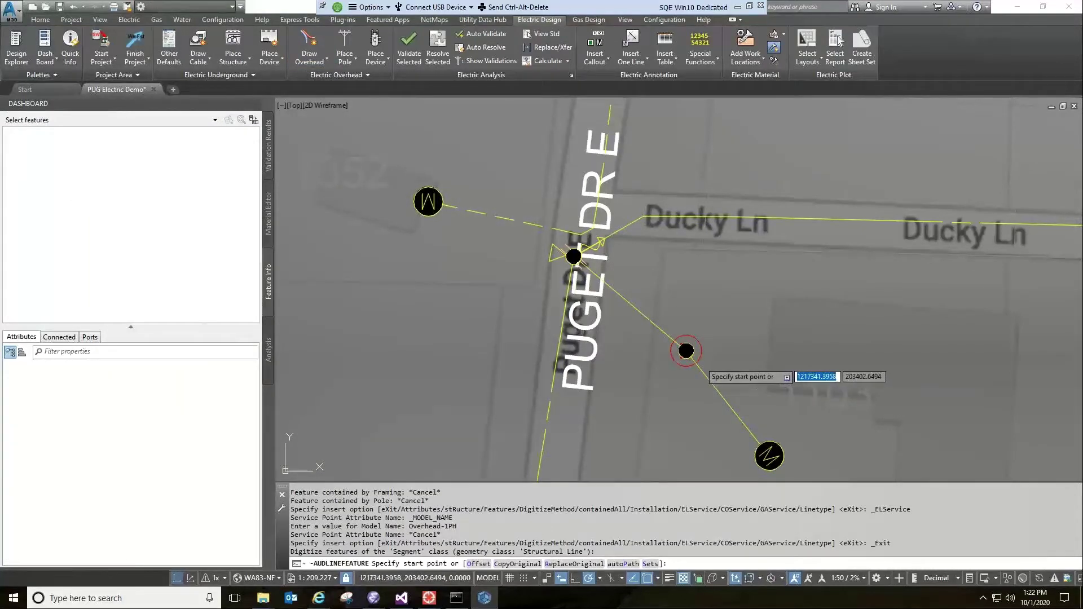
pyautogui.click(686, 350)
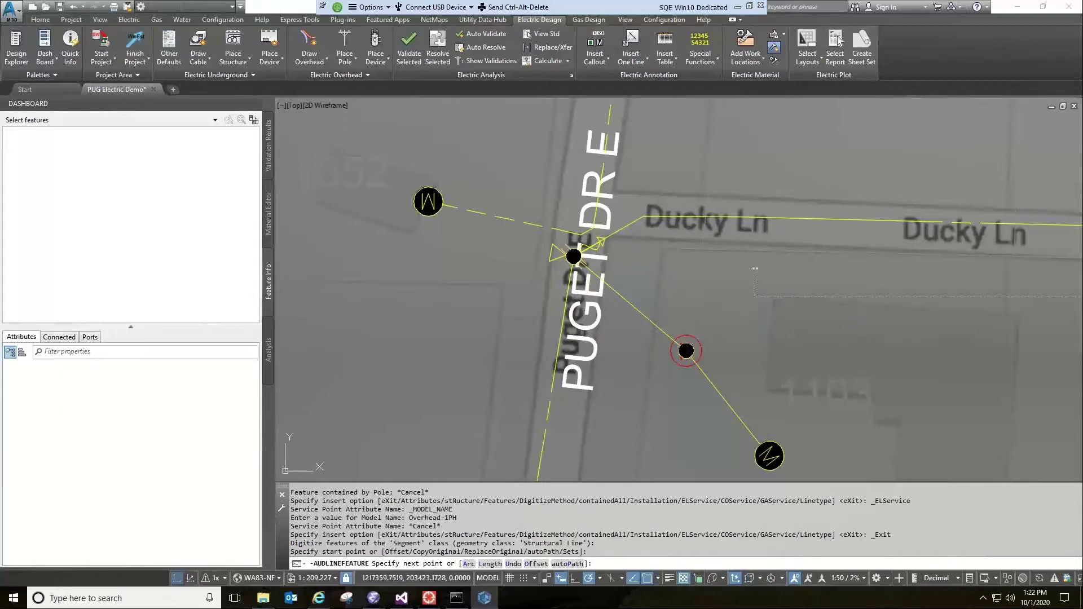
pyautogui.click(755, 270)
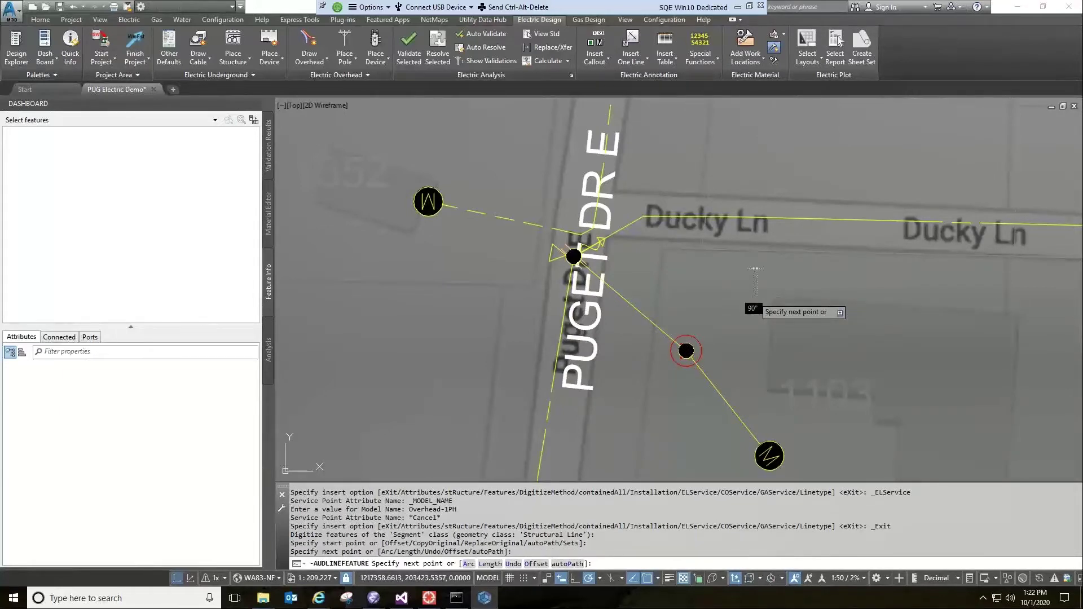
pyautogui.rightClick(752, 297)
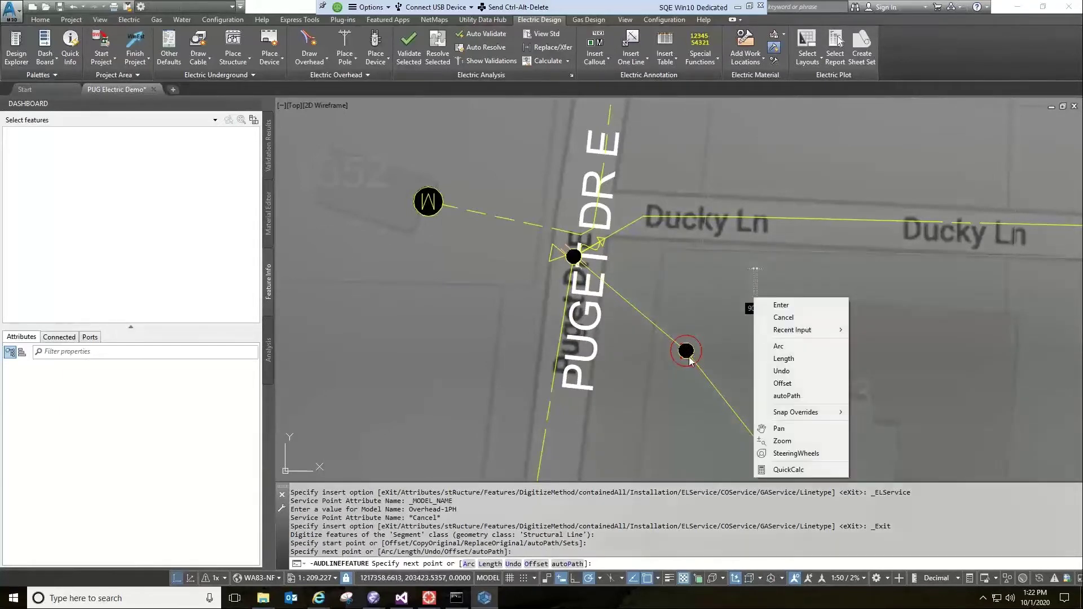
pyautogui.click(784, 305)
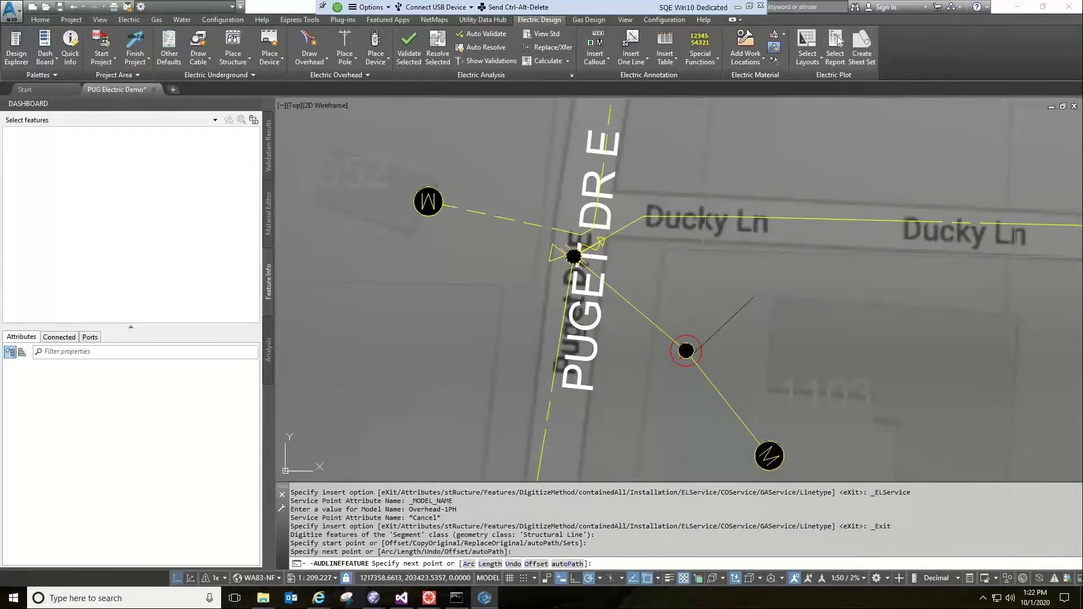
pyautogui.press('Return')
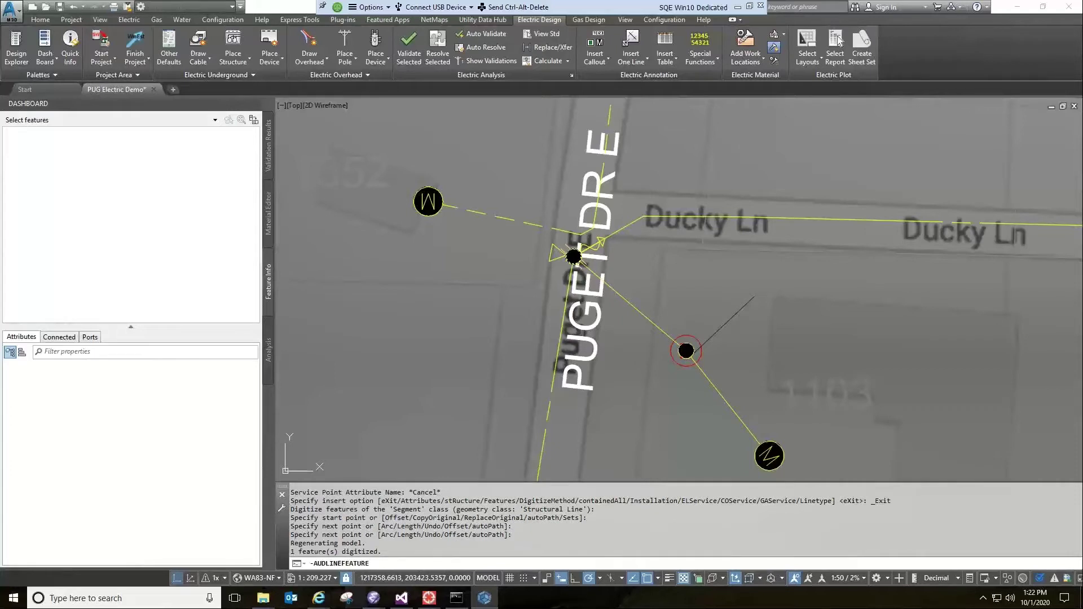
pyautogui.press('Return')
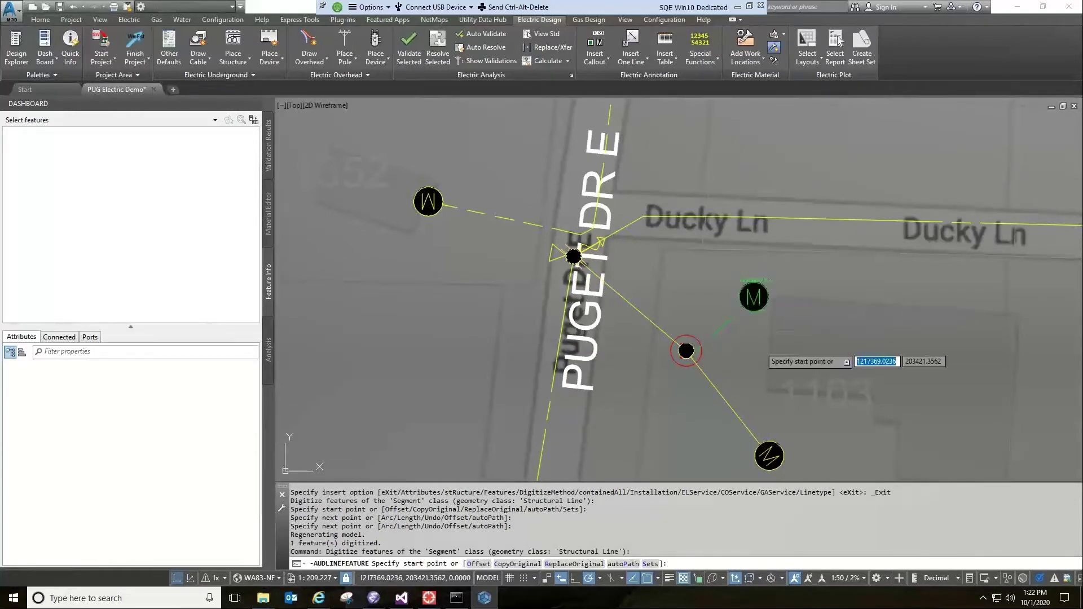
pyautogui.press('Escape')
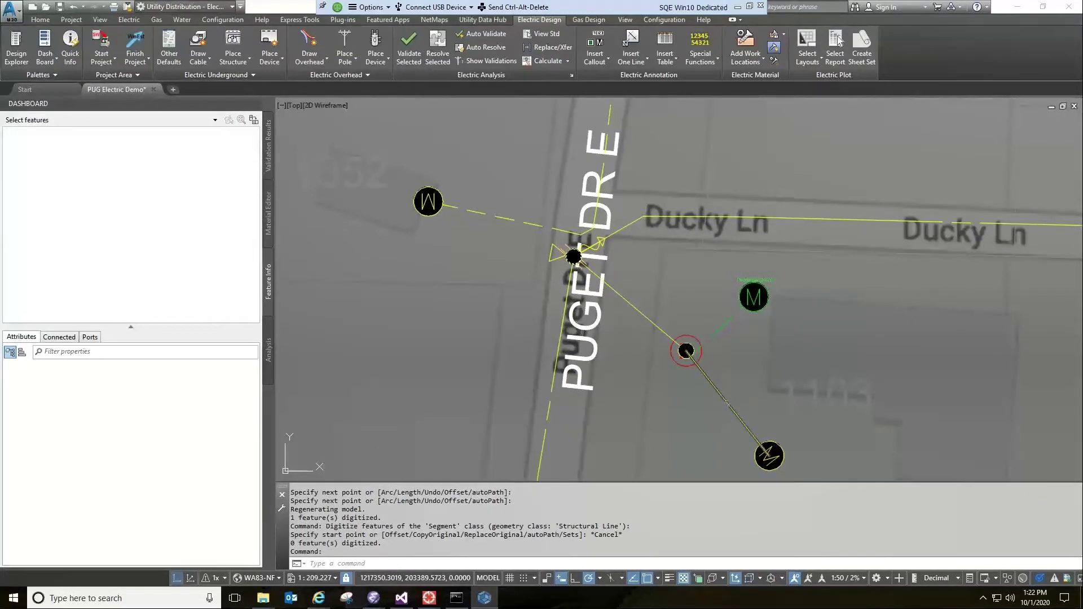
# Set the status of the existing conductor between the circled pole and the old service point to Demolish (Remove), and clear the selection
pyautogui.click(729, 410)
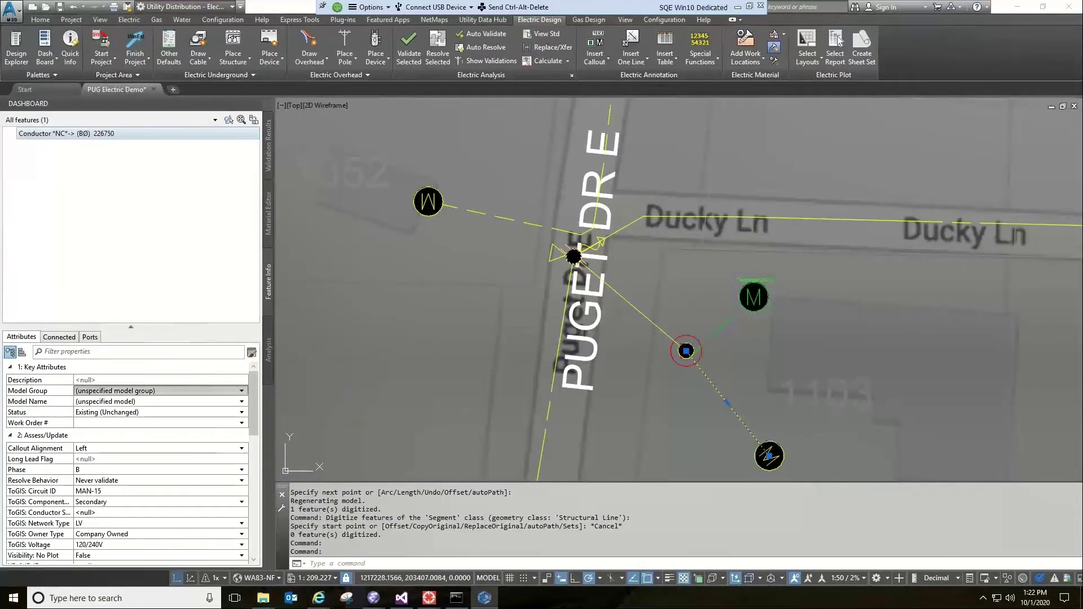
pyautogui.click(125, 412)
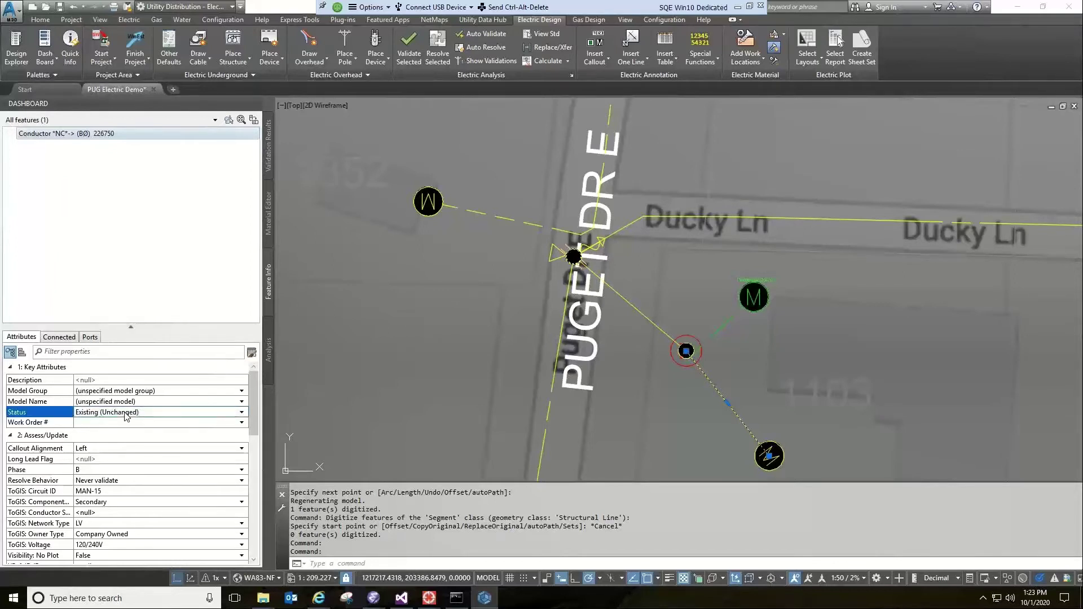
pyautogui.click(126, 416)
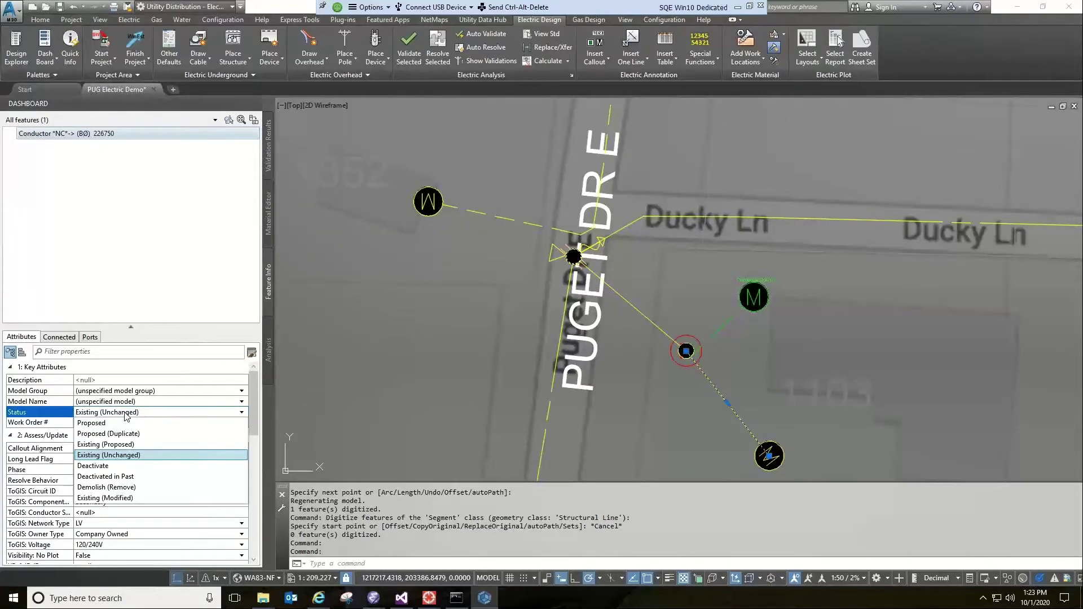
pyautogui.click(124, 487)
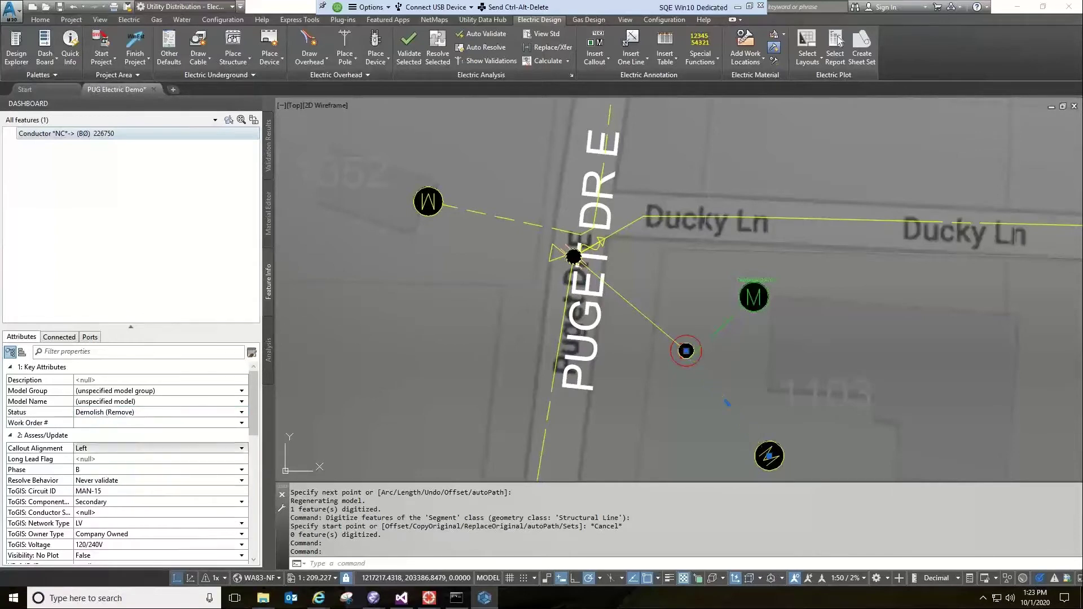
pyautogui.press('Escape')
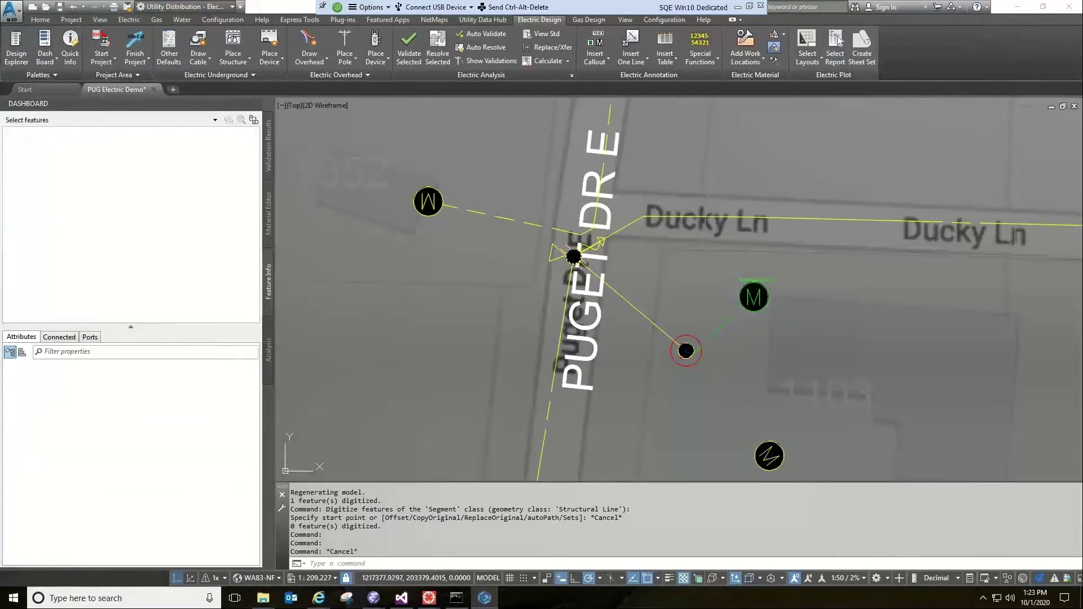
# Set the old service point southeast of the circled pole to Demolish (Remove) status and clear the selection
pyautogui.click(769, 455)
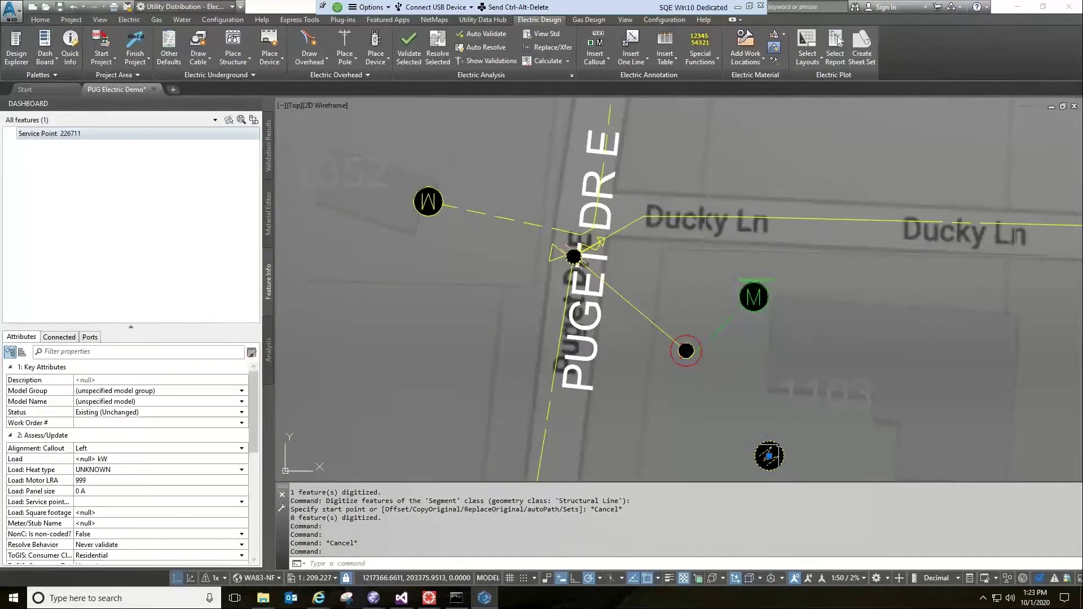
pyautogui.click(169, 412)
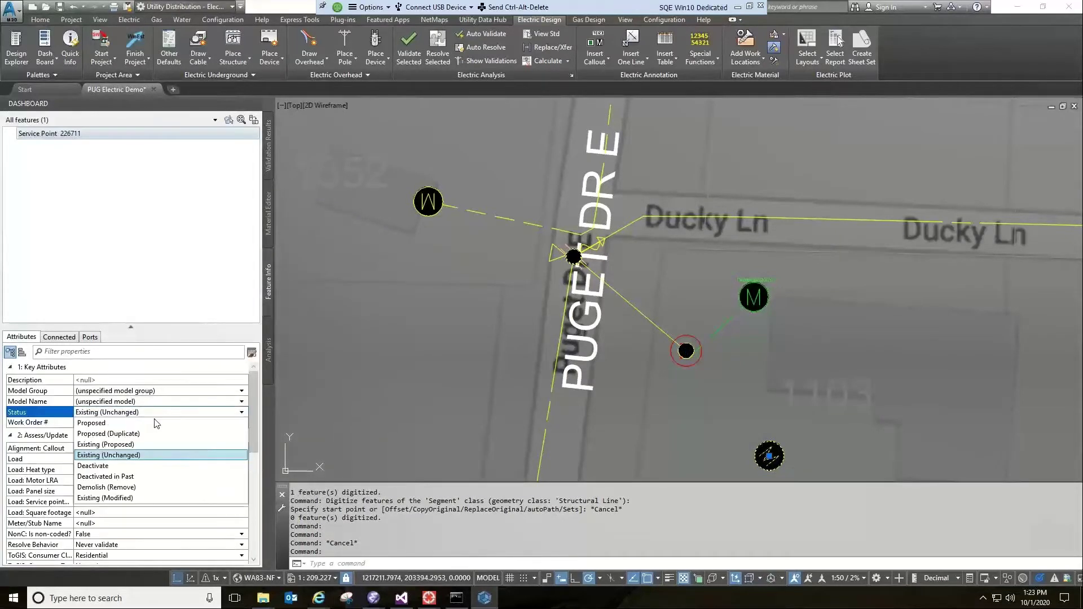
pyautogui.click(127, 488)
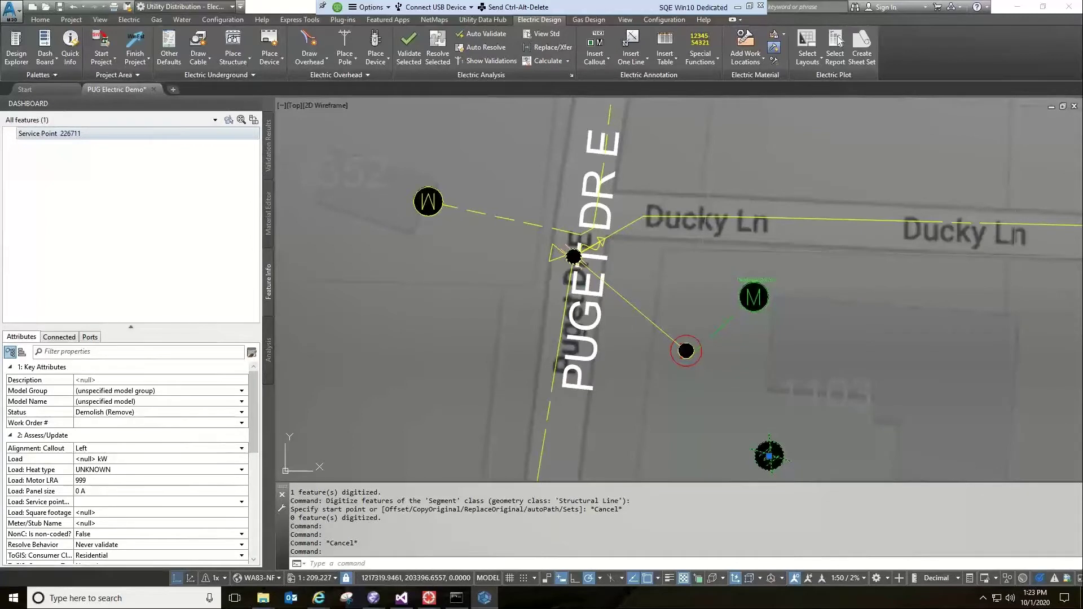
pyautogui.press('Escape')
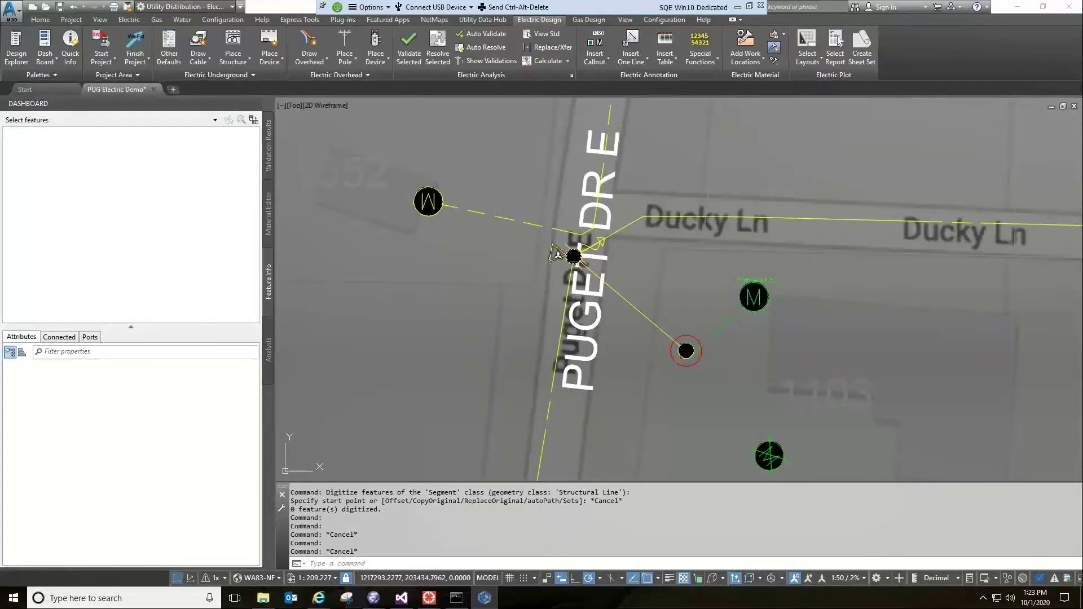
# Assign model OH-1P-07-120/240-37 to the transformer on the intersection pole and set its status to Existing (Modified)
pyautogui.click(573, 256)
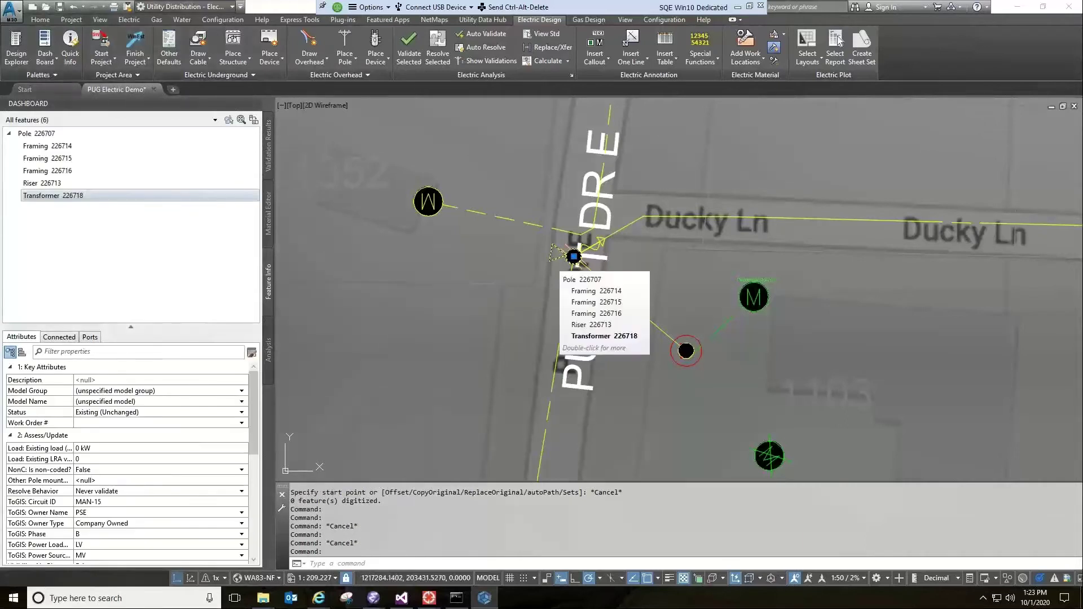
pyautogui.click(147, 408)
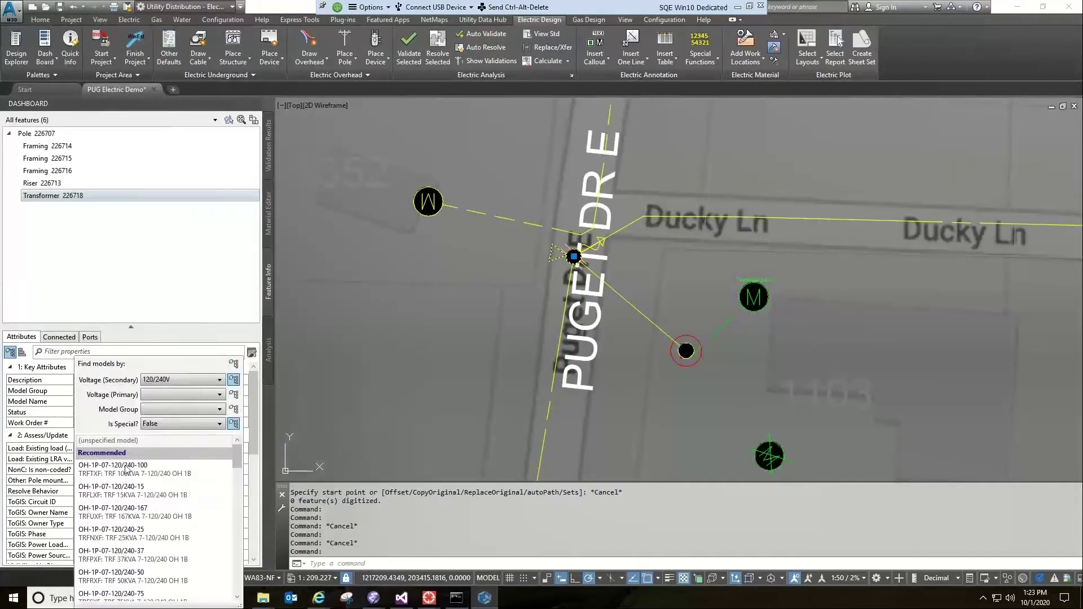
pyautogui.click(140, 555)
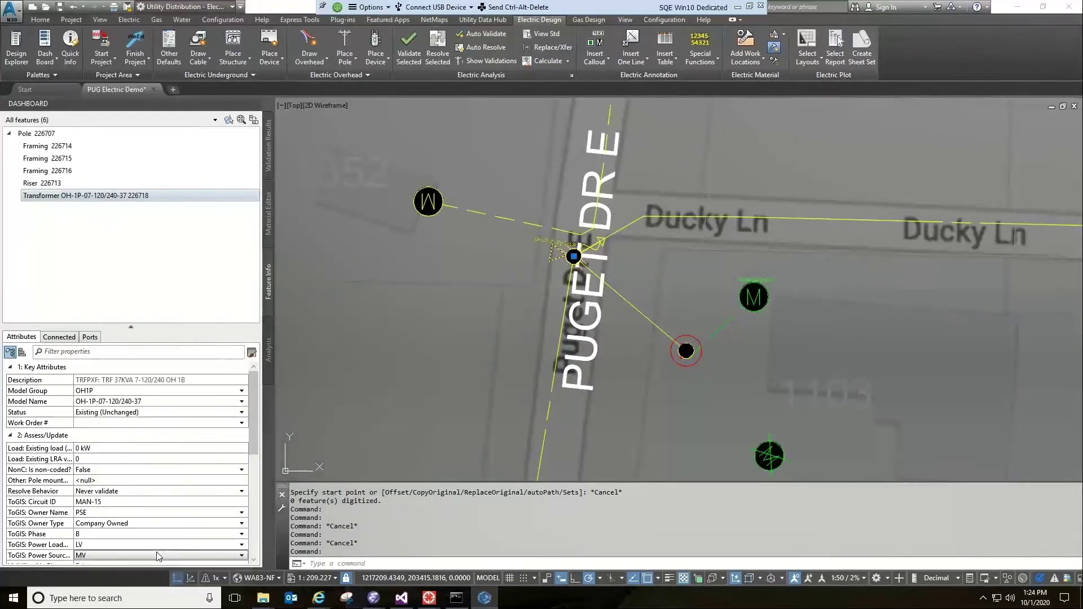
pyautogui.click(136, 415)
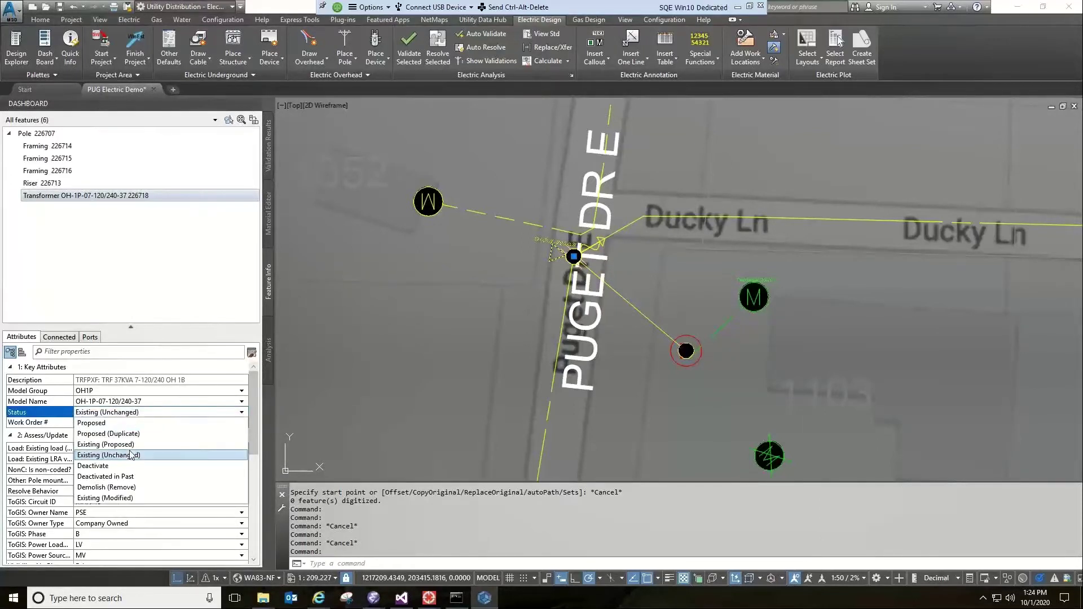
pyautogui.click(125, 497)
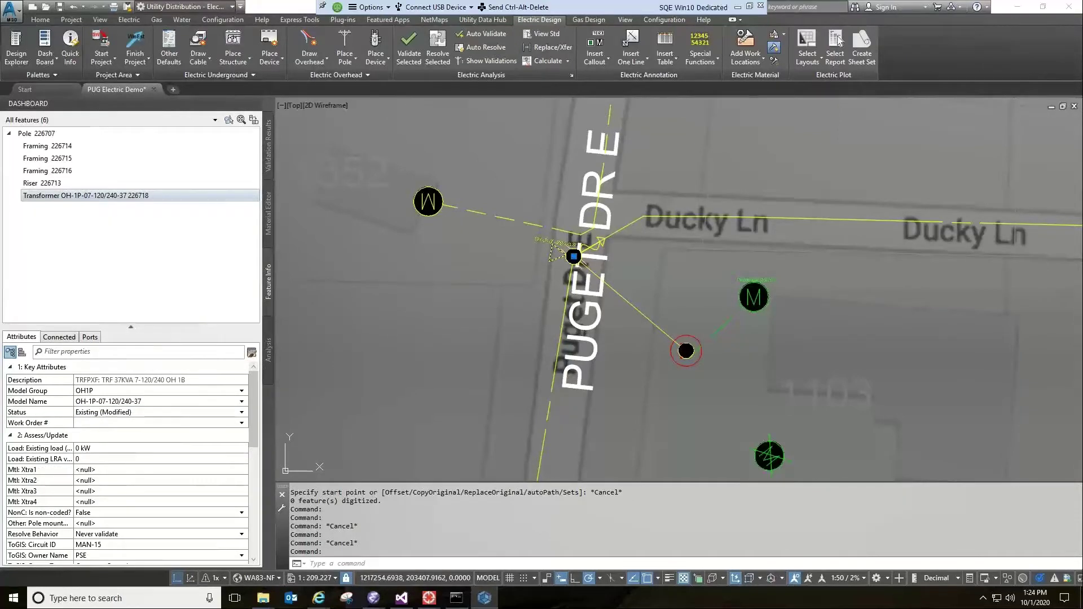
pyautogui.moveTo(488, 352); pyautogui.dragTo(453, 313, button='middle')
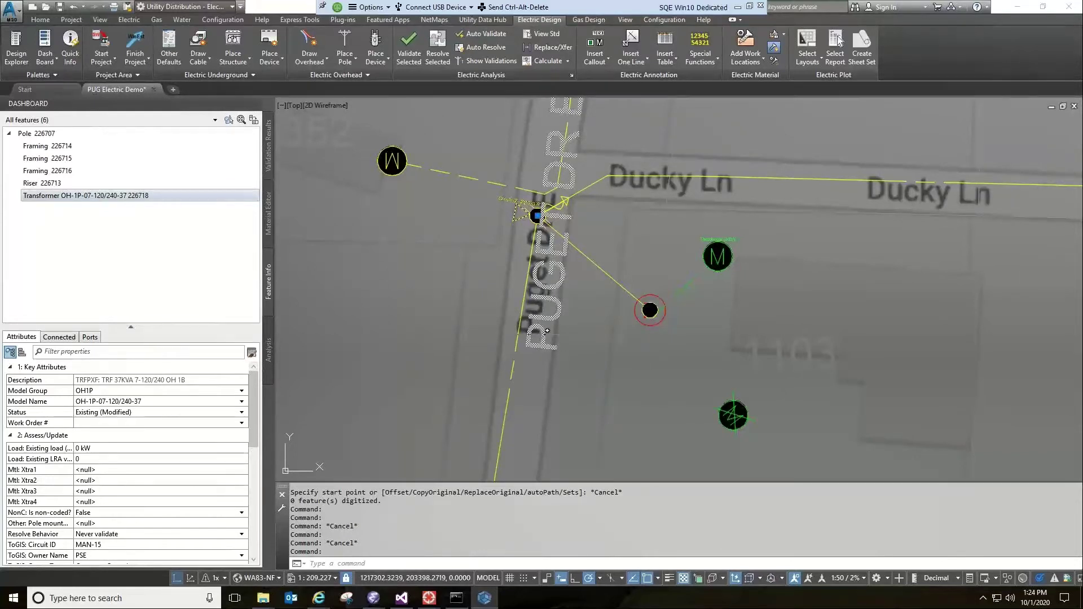
pyautogui.press('Escape')
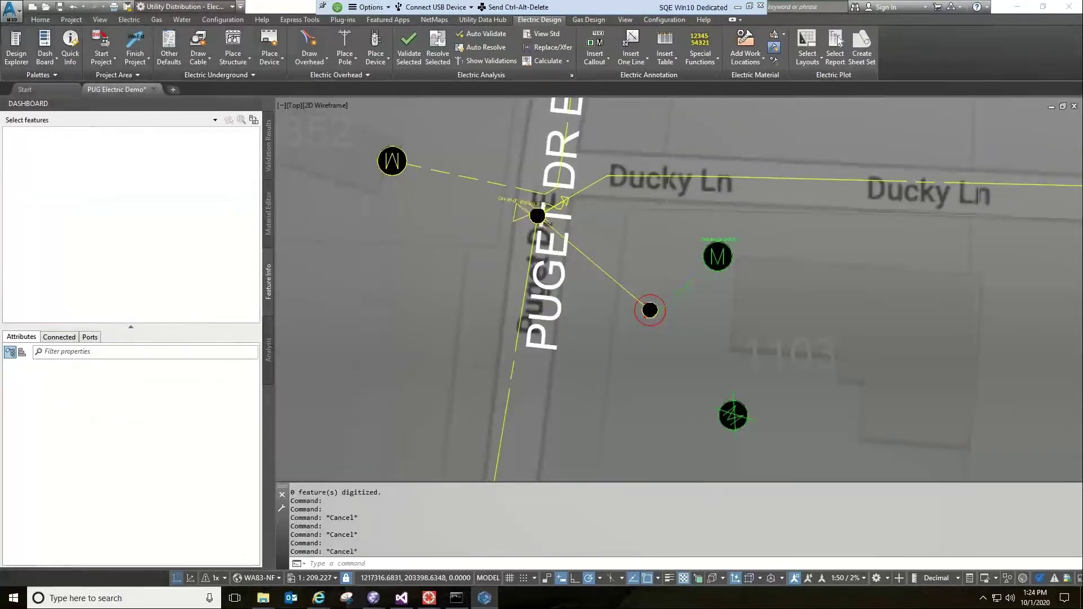
# Delete all background maps from the drawing and remove the GIS marker with CLEAR_GIS_NAVIGATOR_MARKERS
pyautogui.scroll(-2, 587, 333)
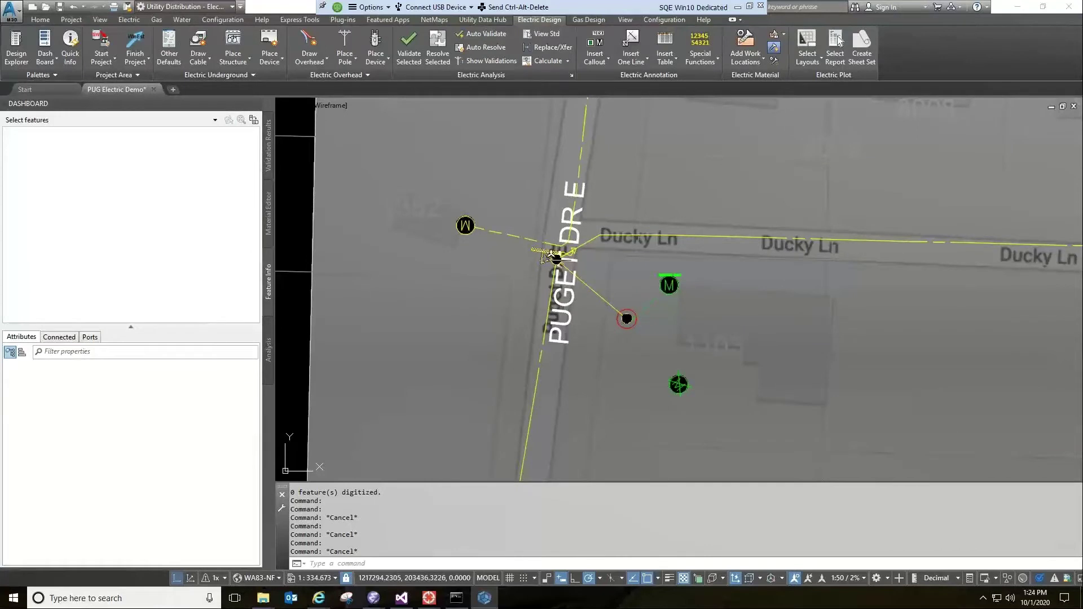
pyautogui.click(434, 19)
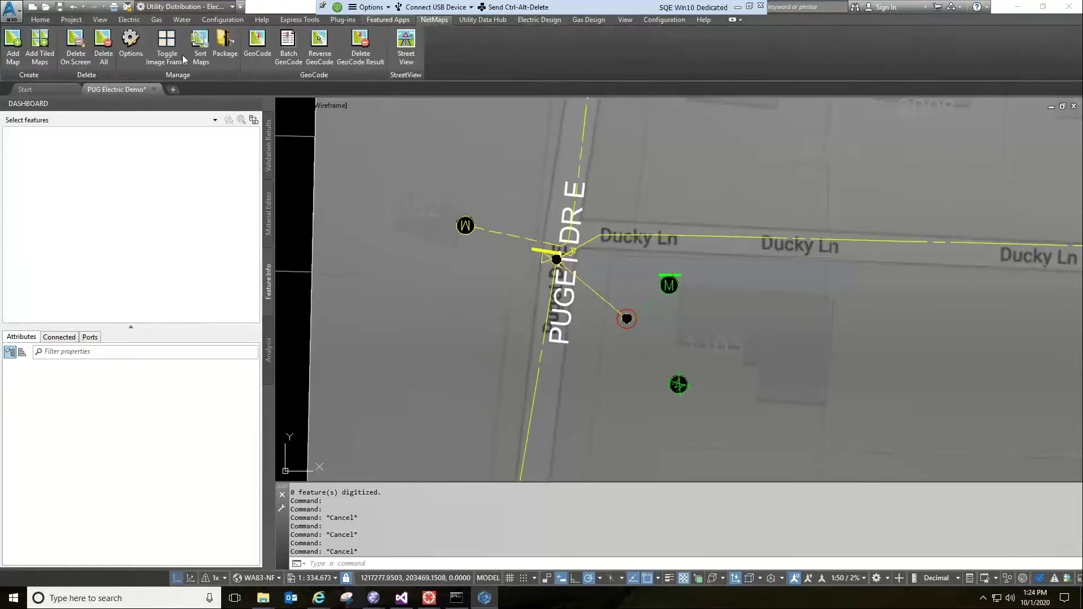
pyautogui.click(103, 55)
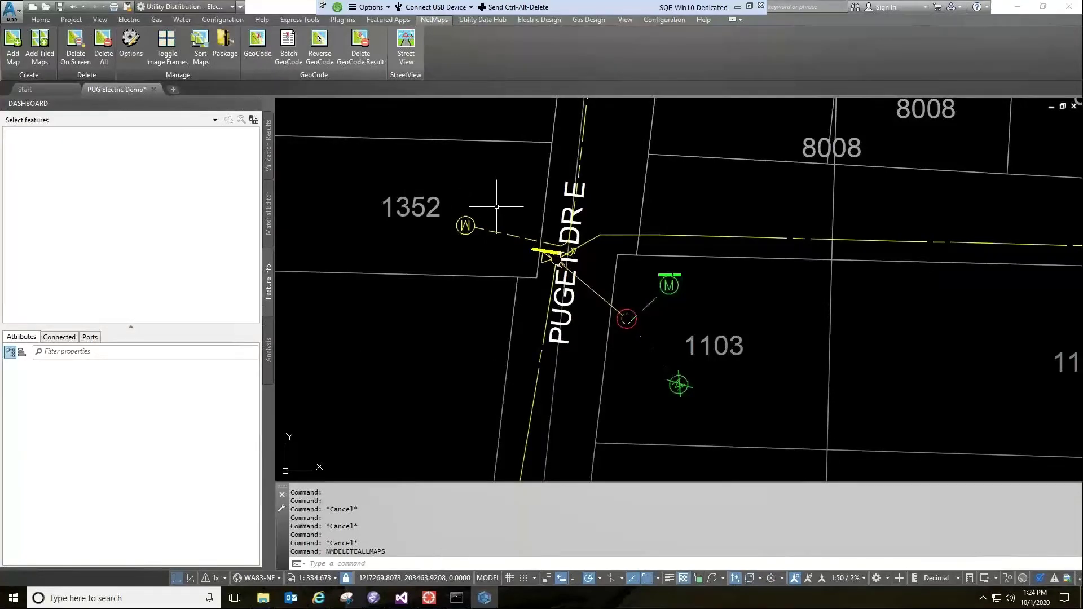
pyautogui.write('CLEAR_ALL_AUD_FEATURES')
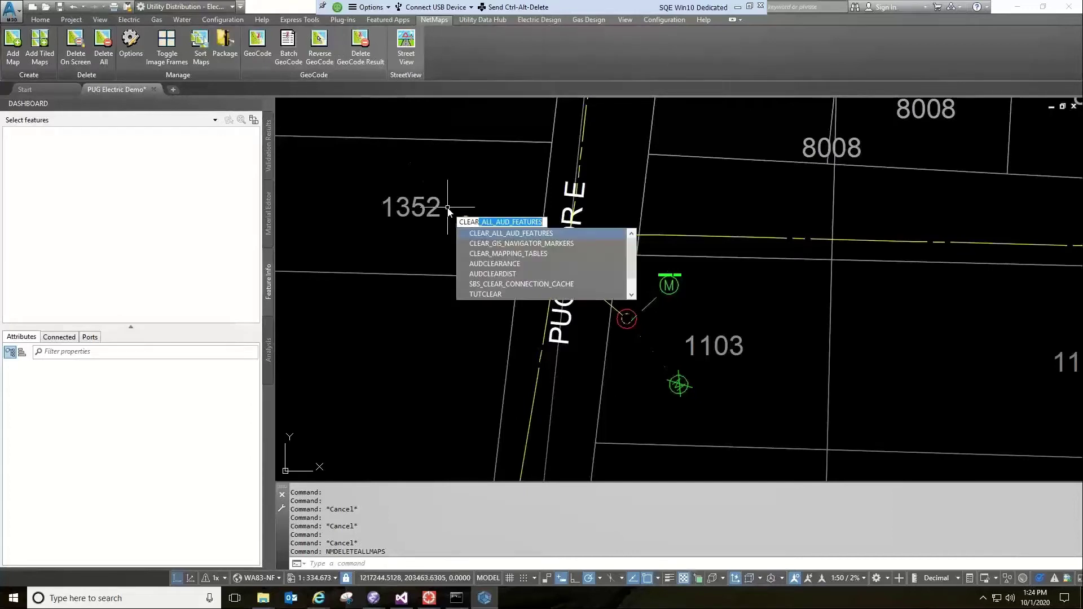
pyautogui.press('Down')
pyautogui.press('Return')
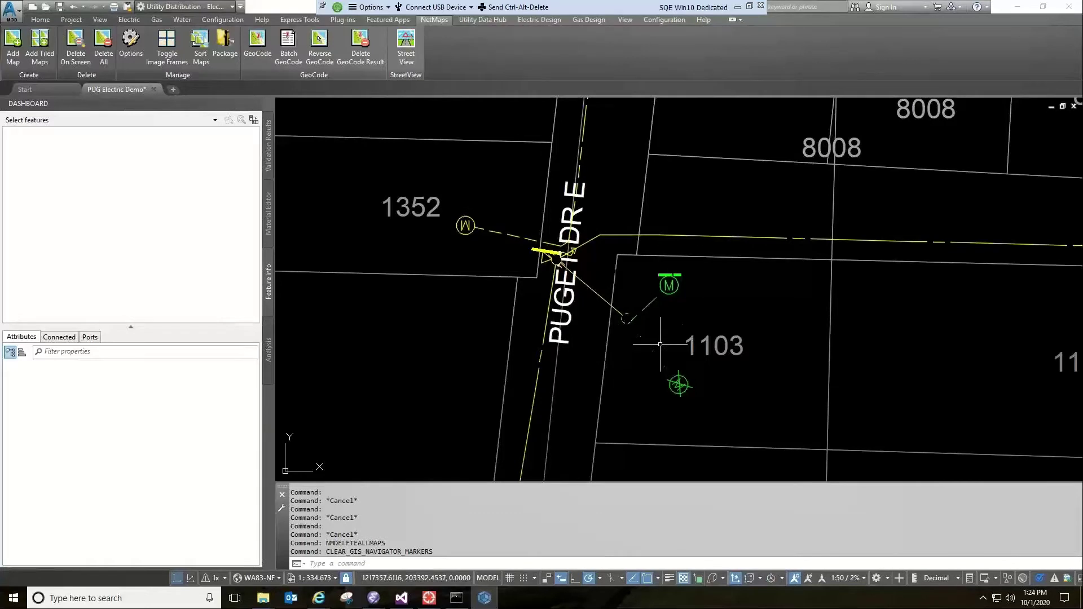
# List the design's changed features with DESIGN_FEATURE_LISTER and enlarge the window to show the full columns
pyautogui.write('DESIGN')
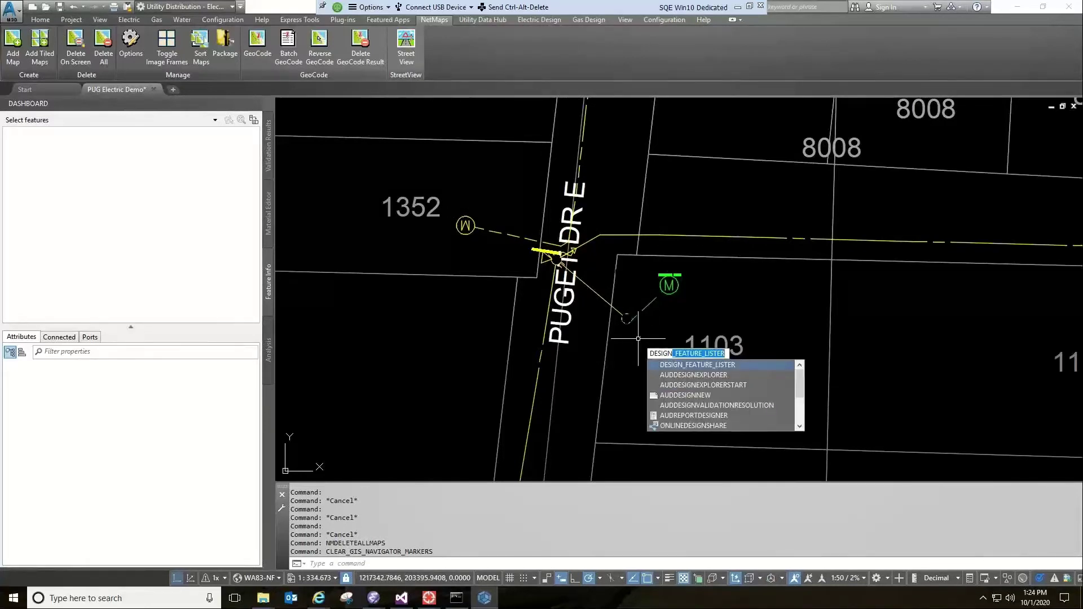
pyautogui.press('Return')
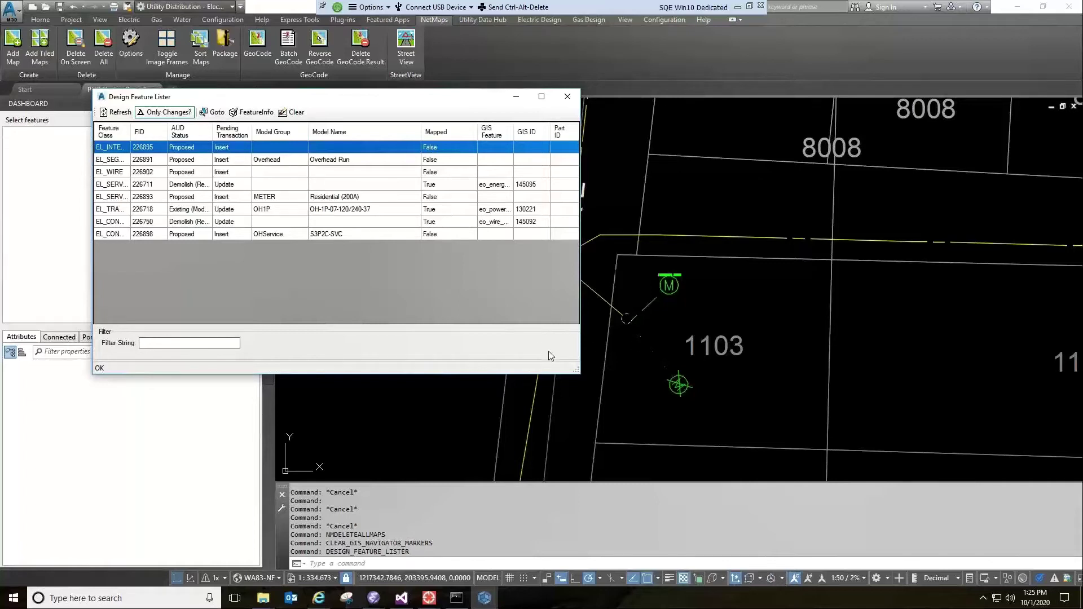
pyautogui.moveTo(577, 375); pyautogui.dragTo(780, 405)
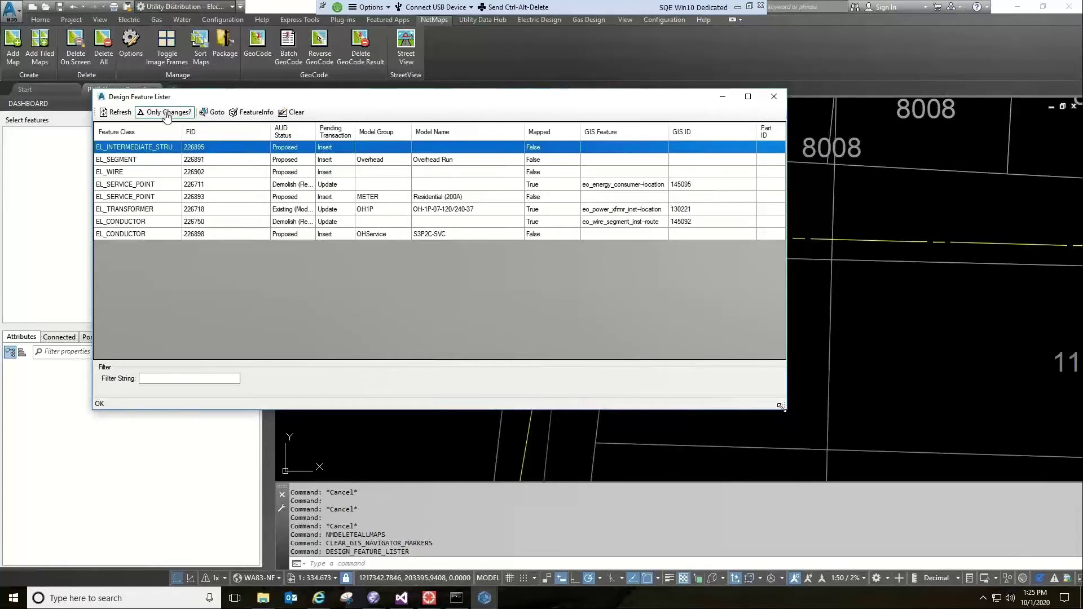
pyautogui.moveTo(781, 406); pyautogui.dragTo(156, 120)
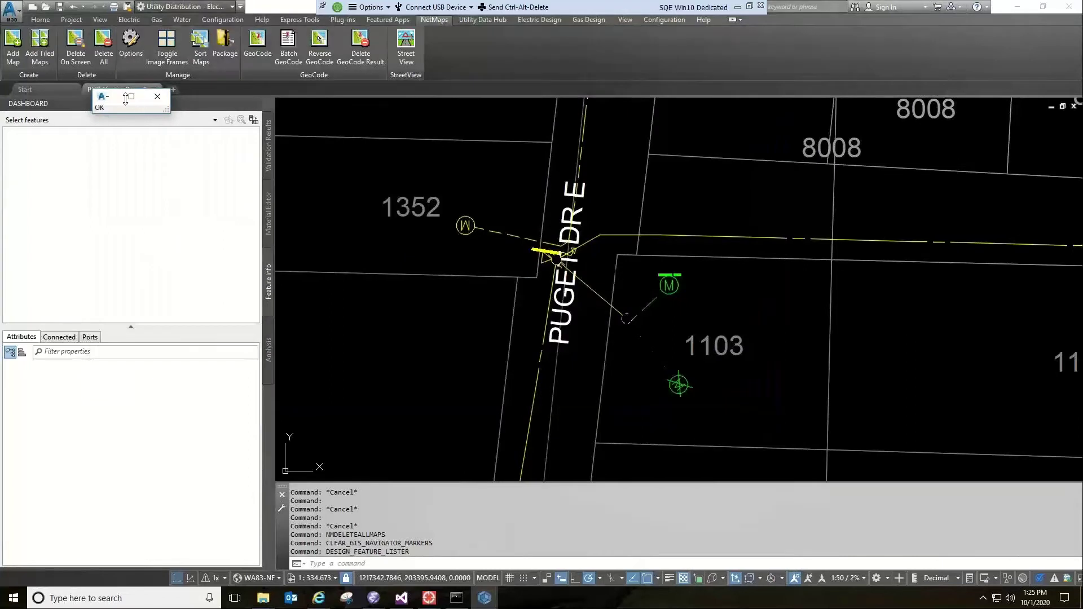
pyautogui.click(157, 97)
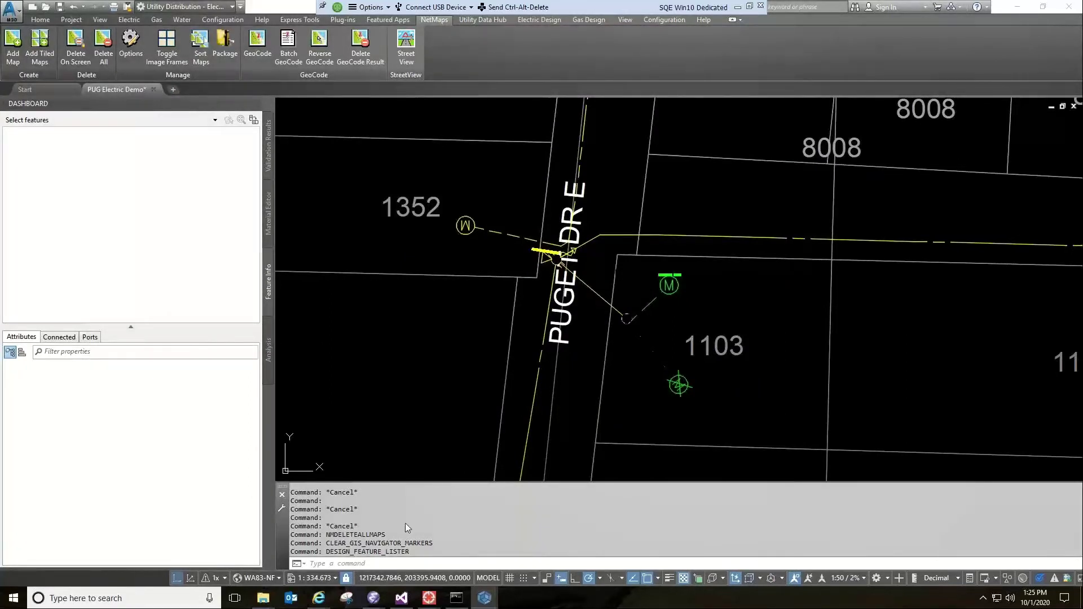
pyautogui.moveTo(496, 606)
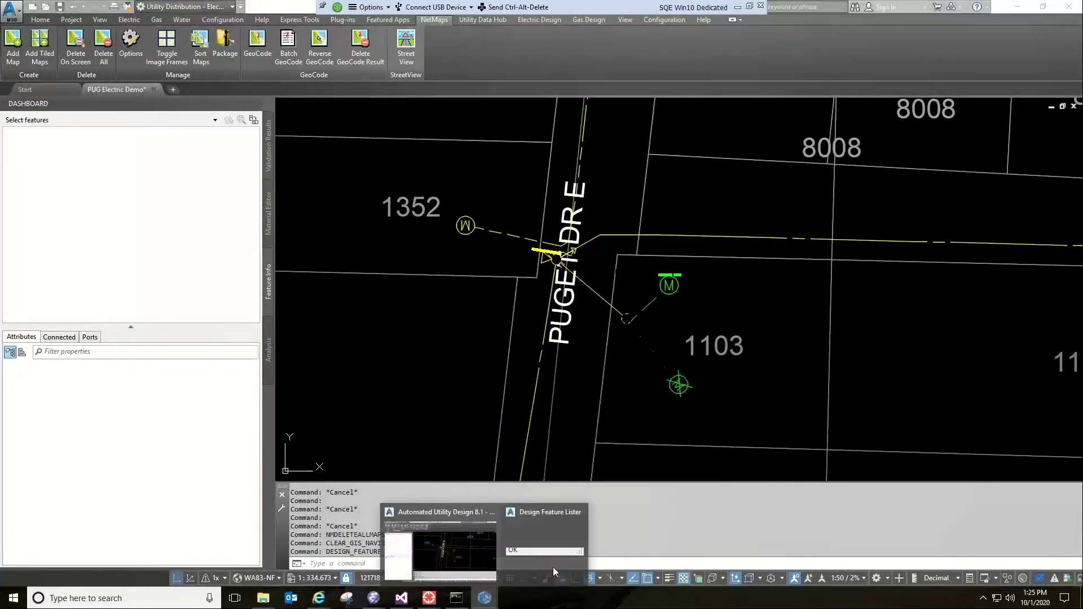
pyautogui.click(547, 556)
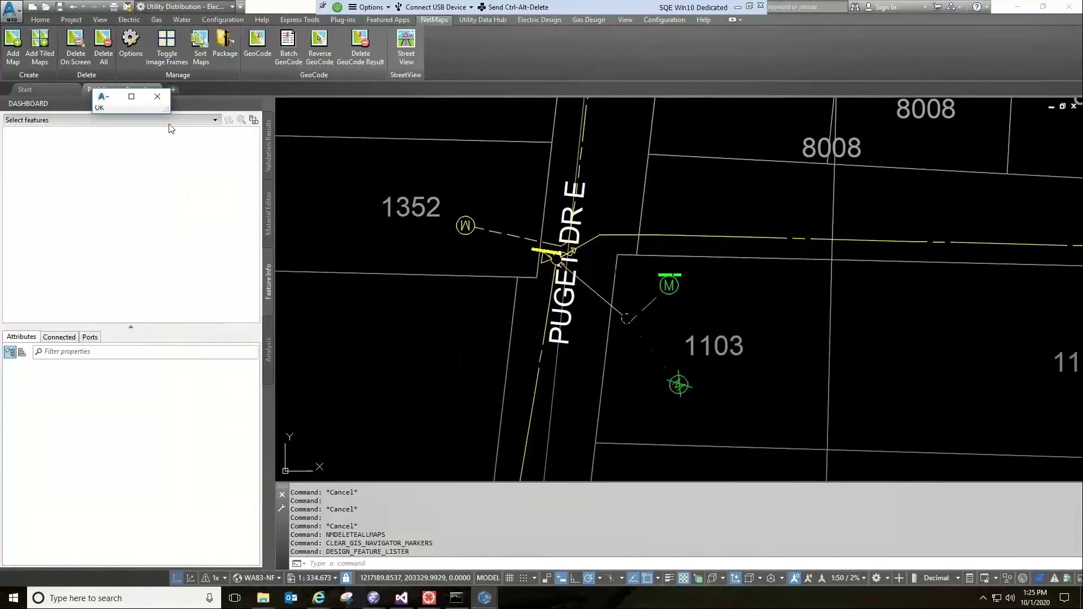
pyautogui.moveTo(166, 110); pyautogui.dragTo(669, 386)
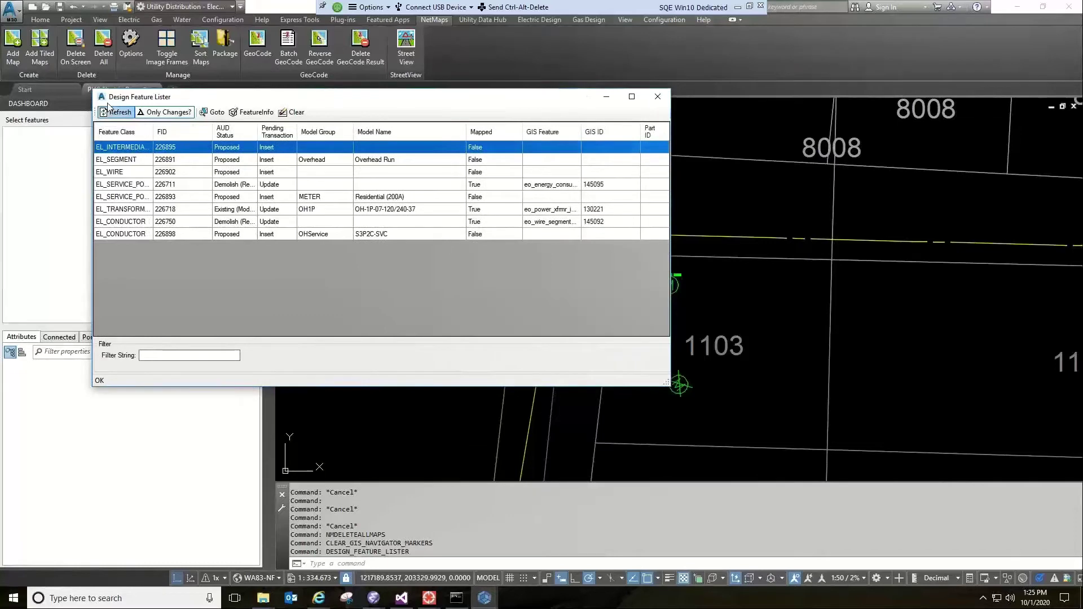
# Review the full list of design features, restrict it to changed features again, and close the lister
pyautogui.click(161, 114)
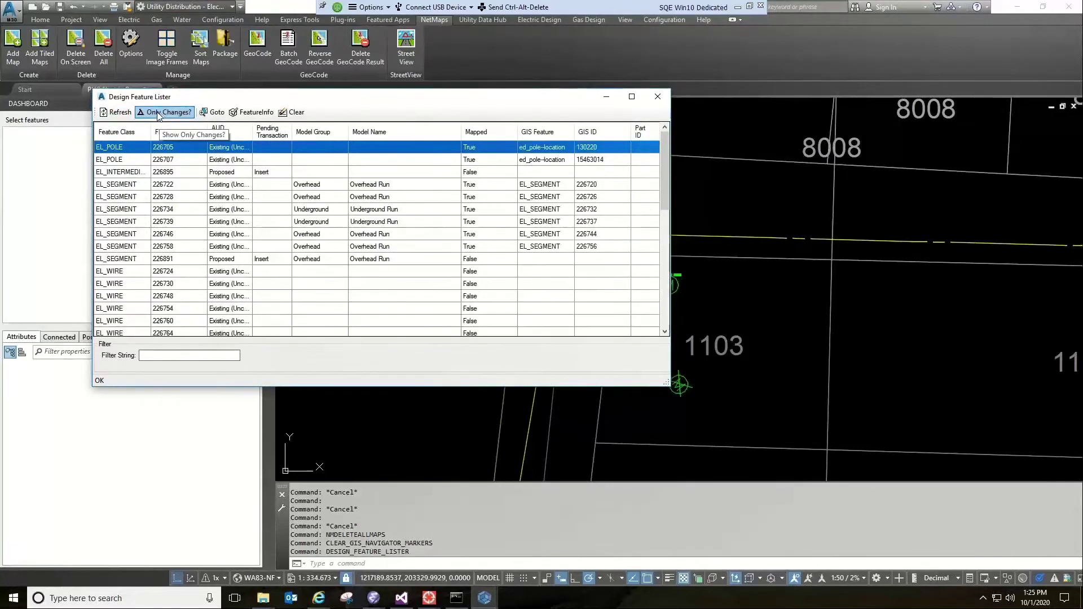
pyautogui.moveTo(666, 178); pyautogui.dragTo(668, 318)
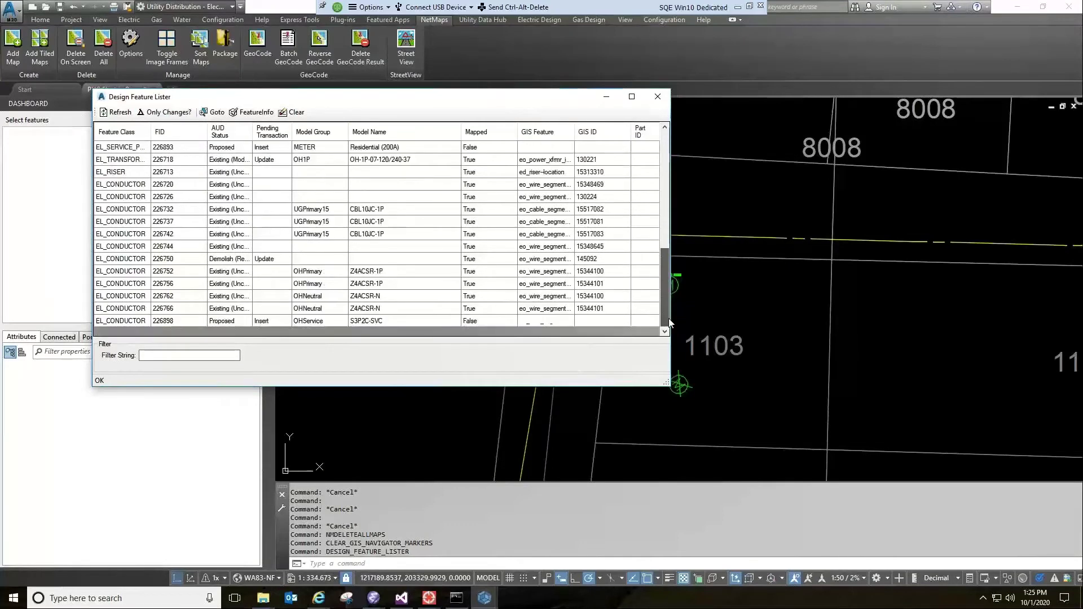
pyautogui.click(246, 130)
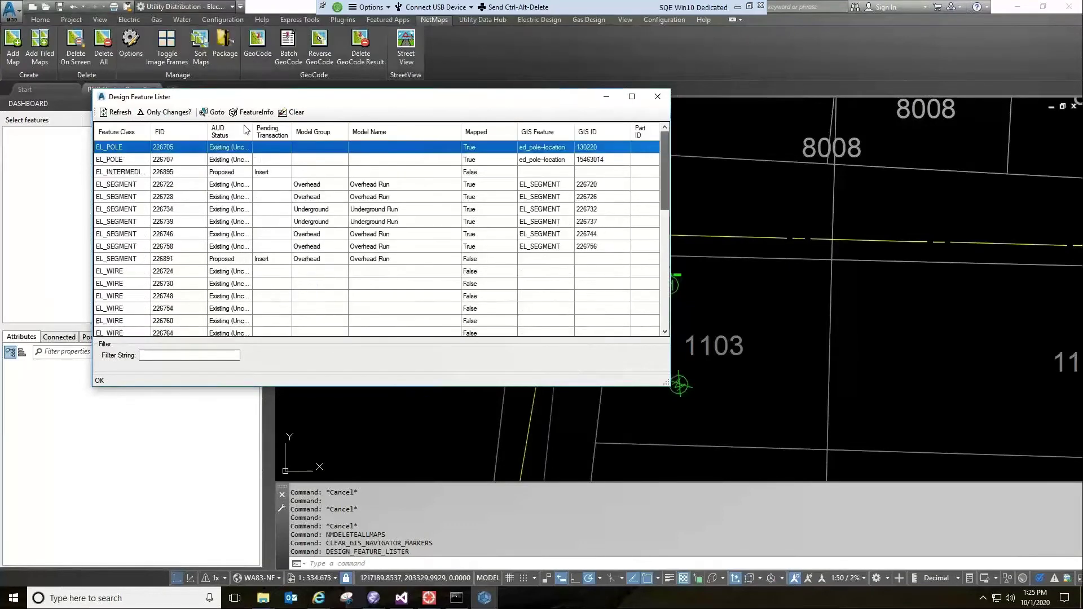
pyautogui.click(169, 113)
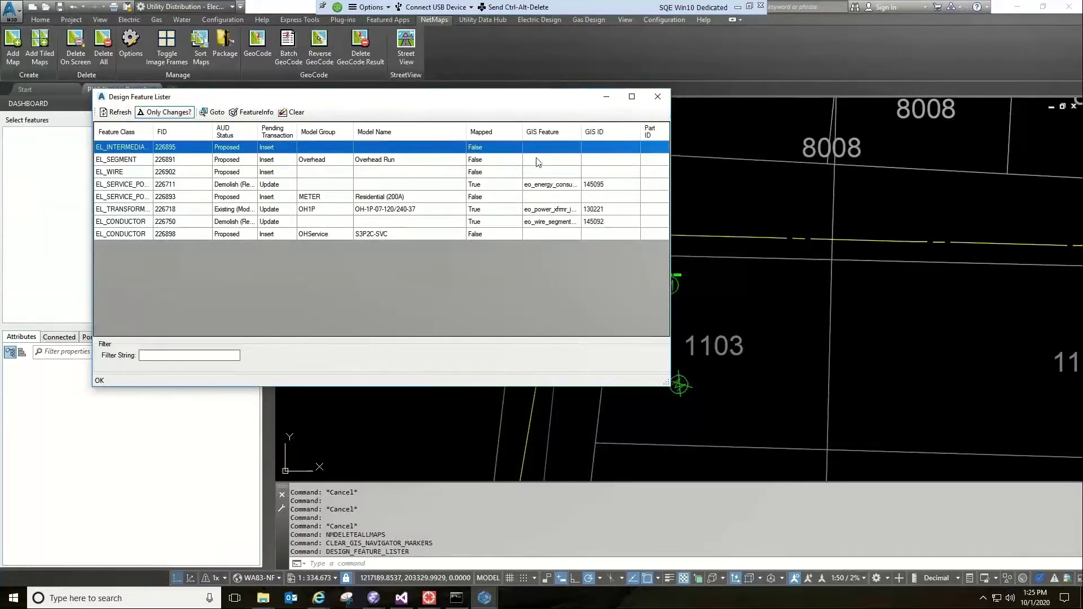
pyautogui.click(658, 98)
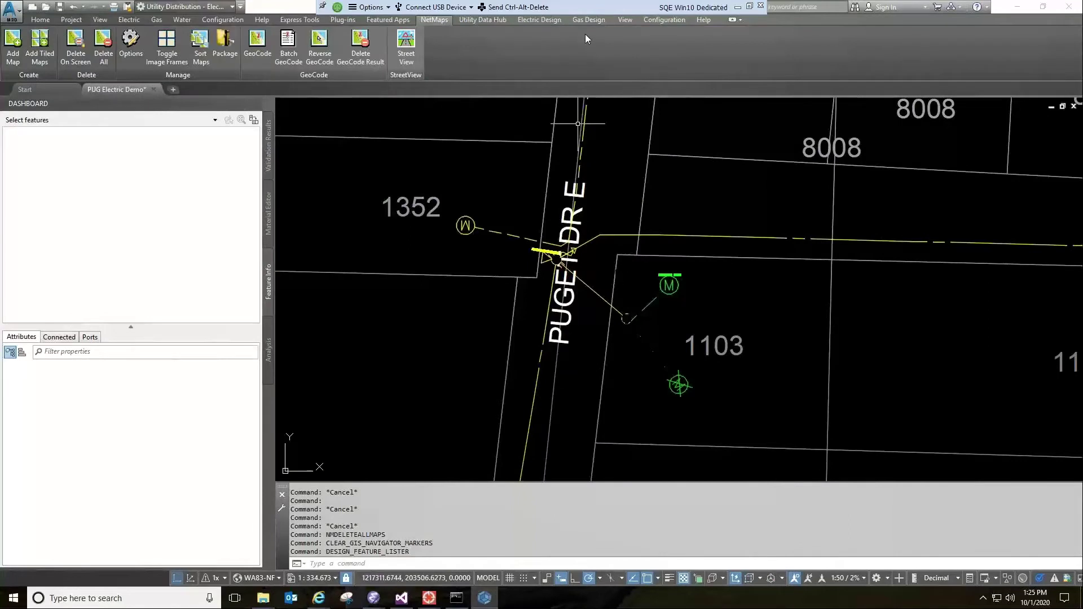
# Export the Electric data source of the design to Smallworld GIS and close the export dialog once the run finishes
pyautogui.click(536, 20)
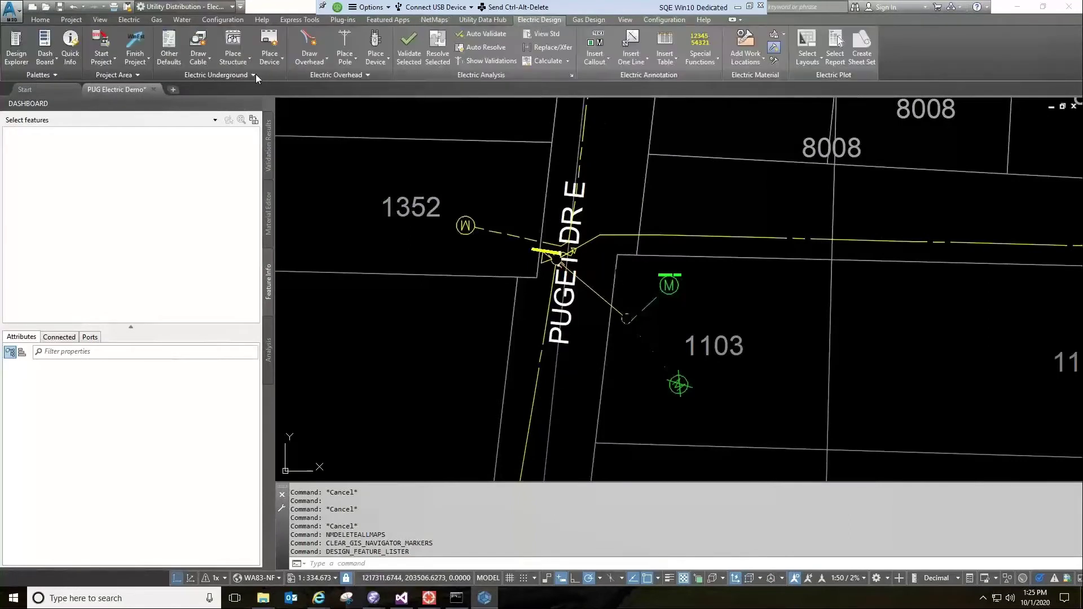
pyautogui.click(149, 61)
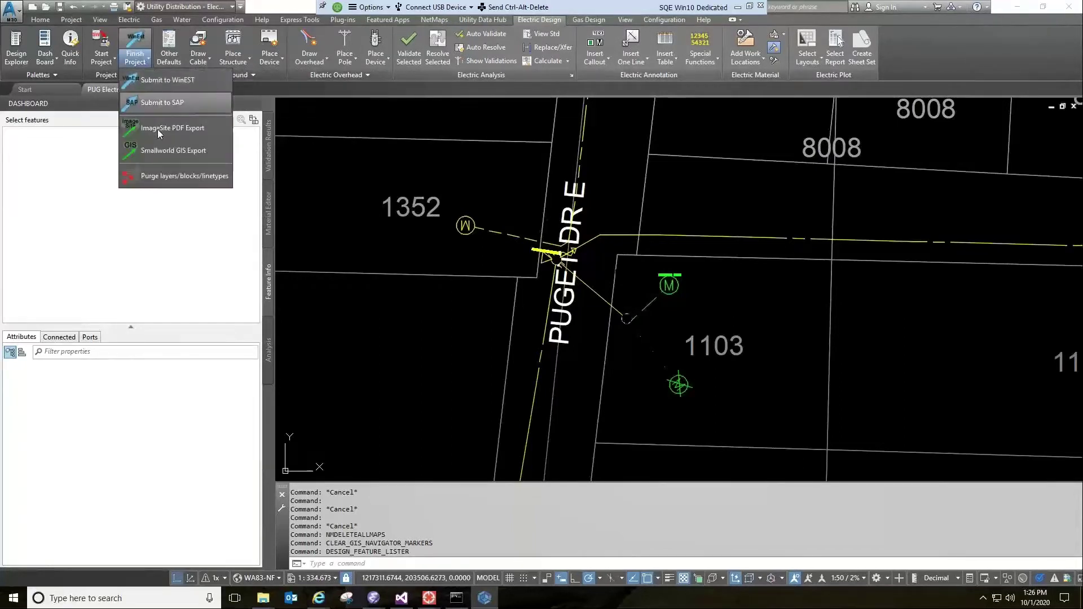
pyautogui.click(159, 153)
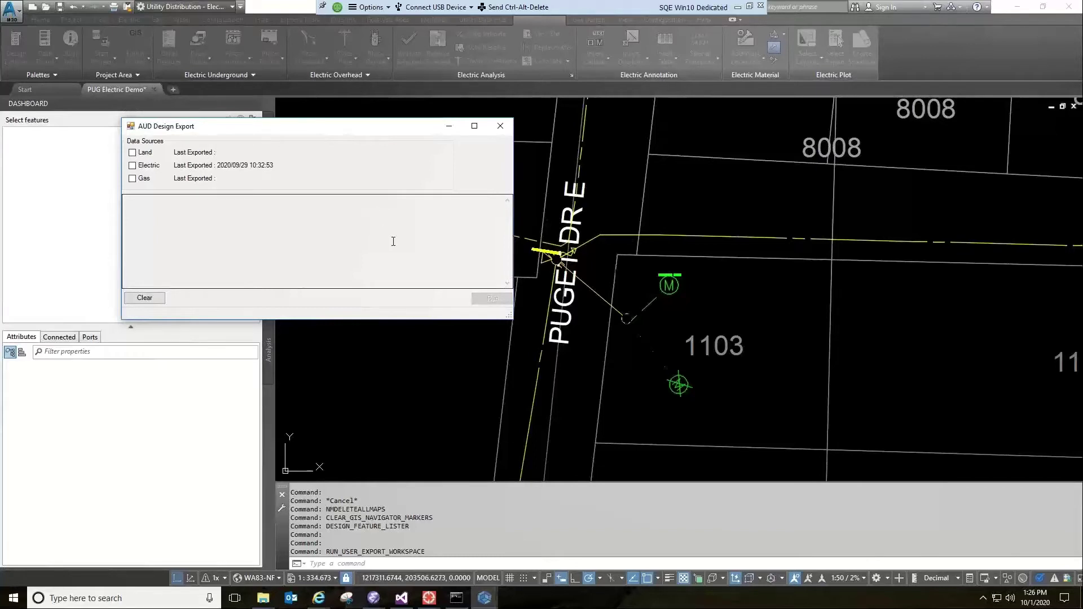
pyautogui.click(131, 166)
pyautogui.click(488, 300)
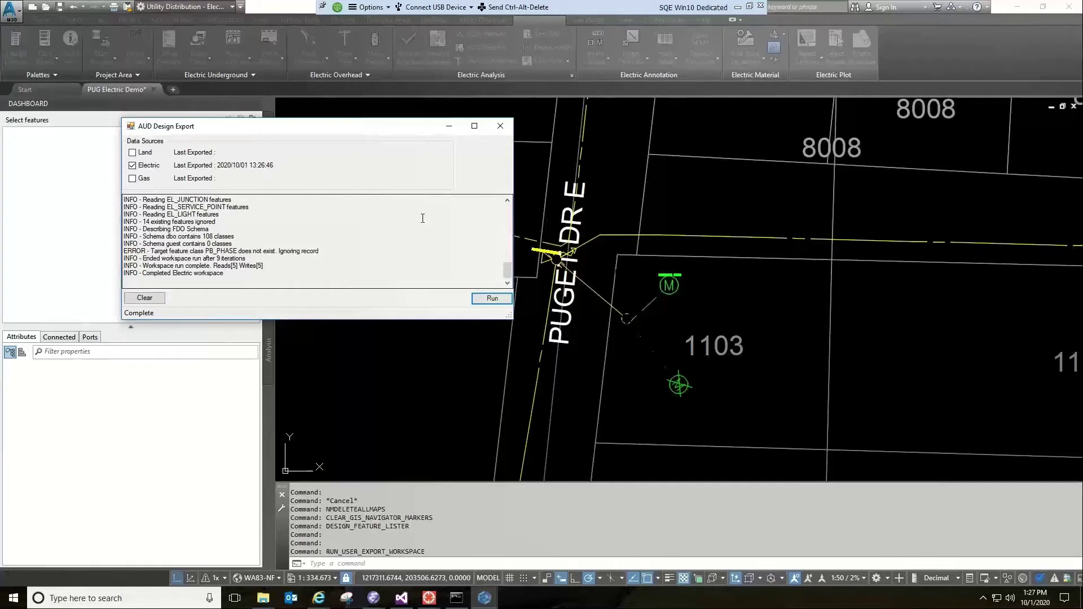
pyautogui.click(499, 126)
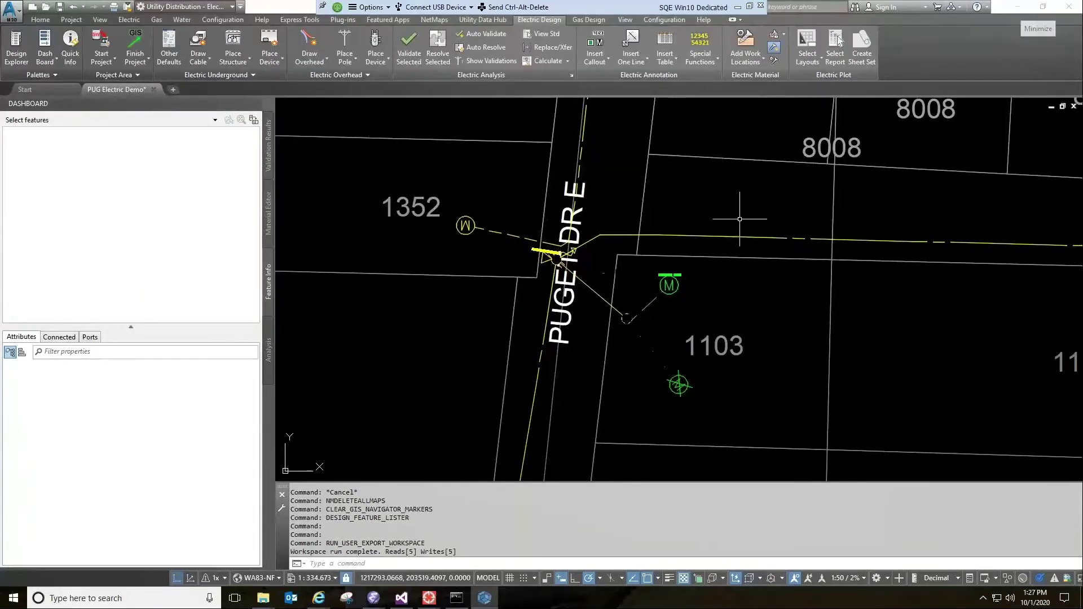
# Switch to Smallworld and assign the newest pending electric job to the preset user in the Playback Administrator, closing it when done
pyautogui.click(1020, 8)
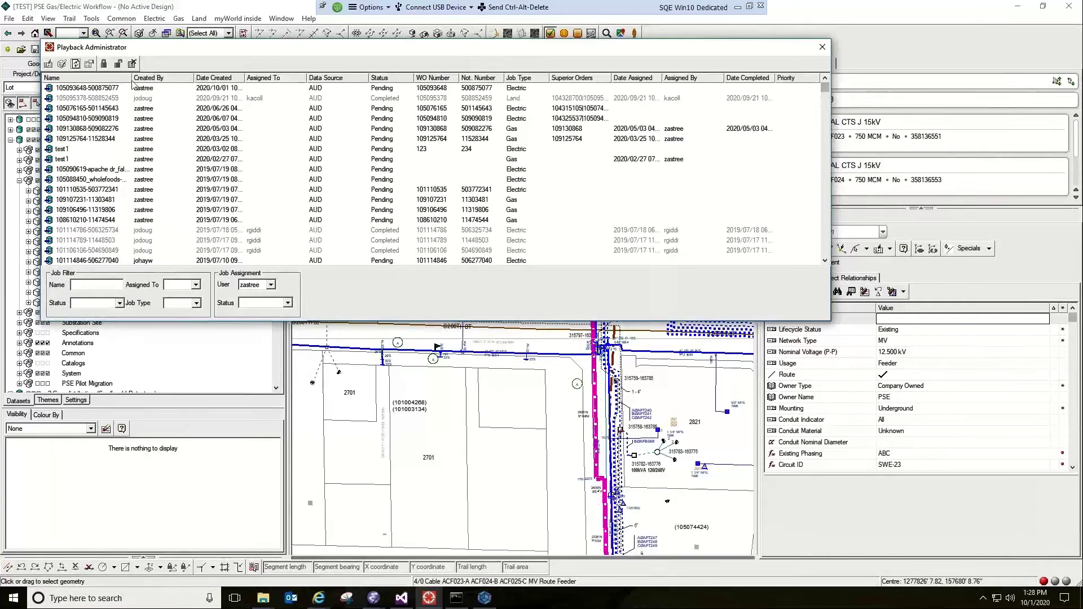
pyautogui.click(88, 89)
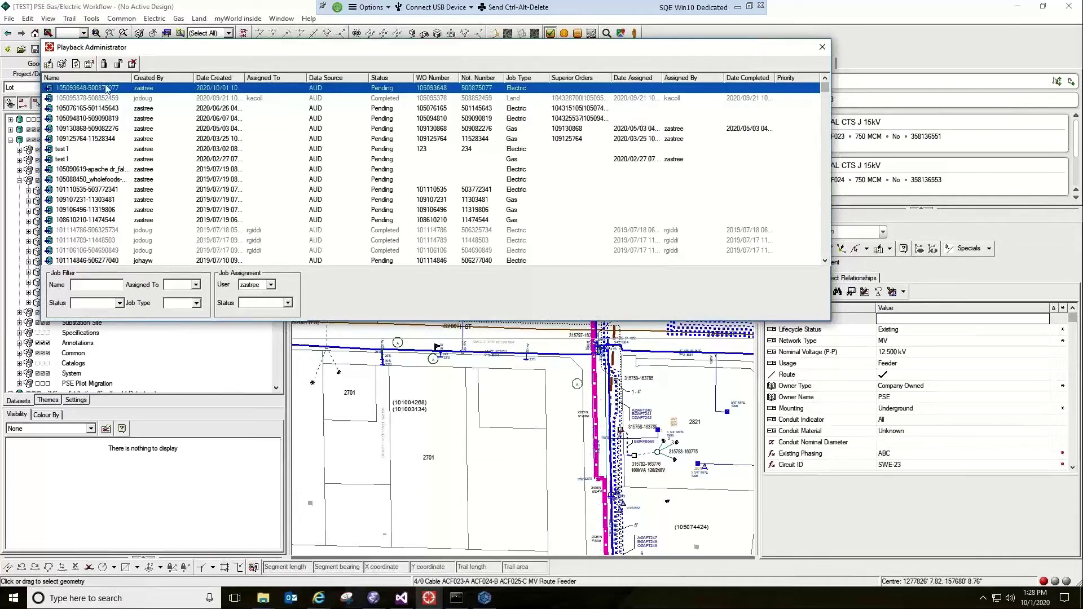
pyautogui.click(104, 64)
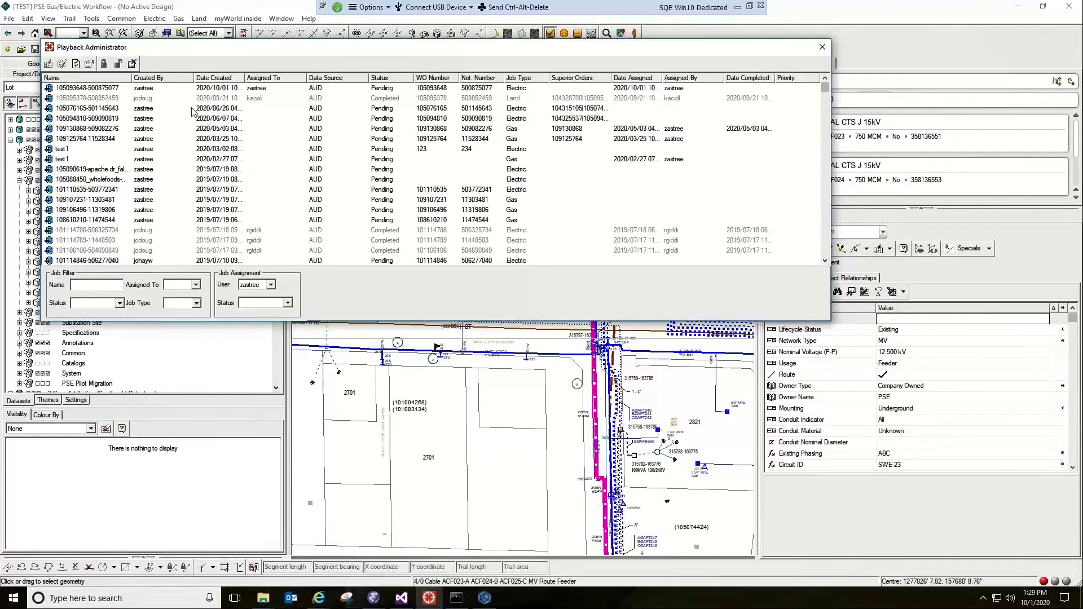
pyautogui.click(823, 48)
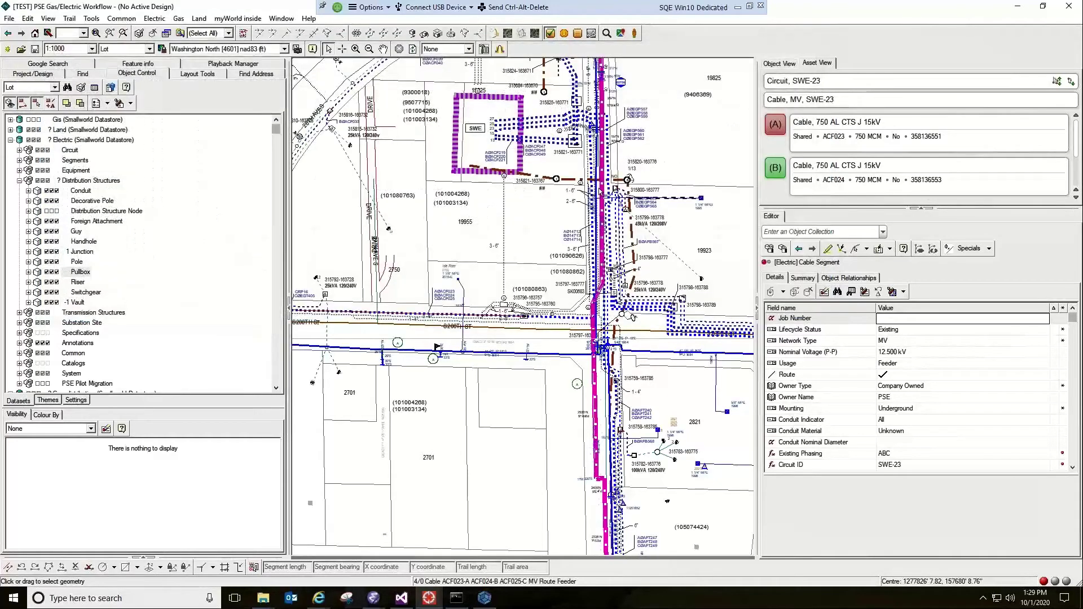
# Open the assigned electric job in the Playback Manager and compare existing and proposed values of its Power Xfmr update
pyautogui.click(235, 65)
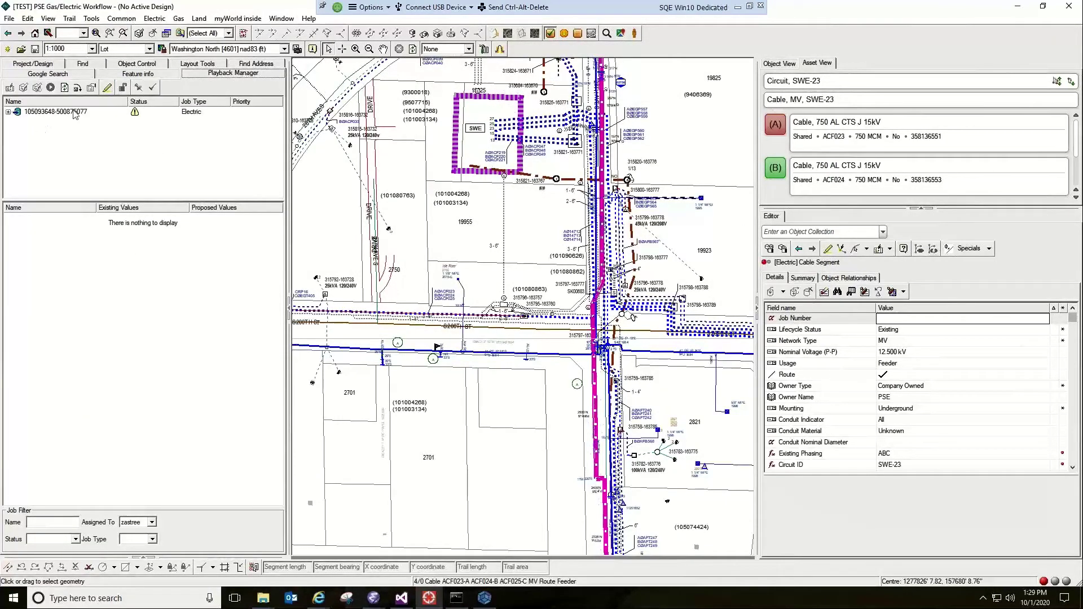
pyautogui.click(42, 115)
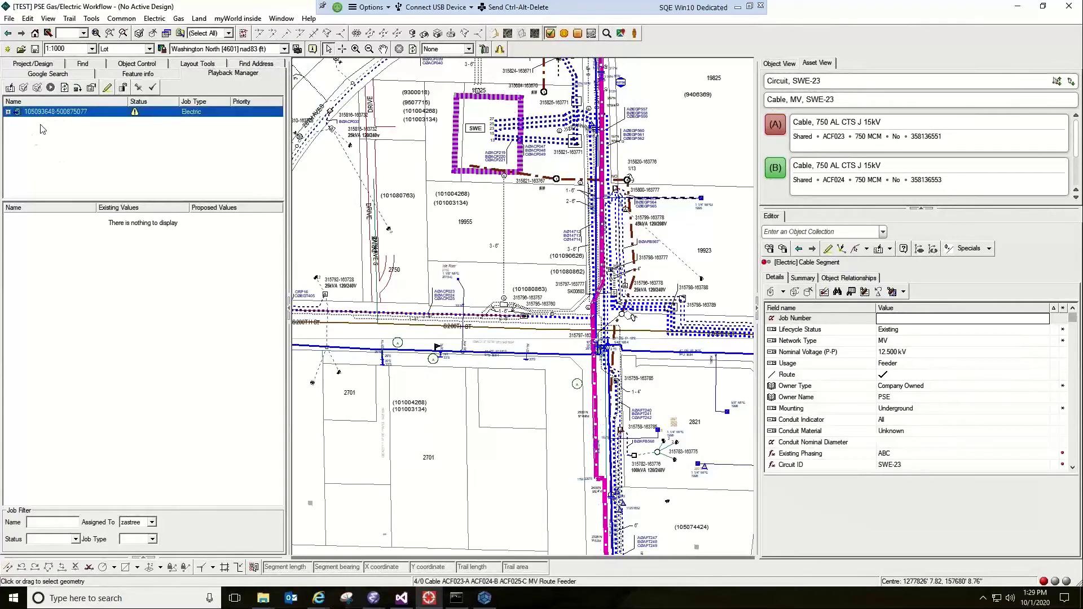
pyautogui.click(8, 111)
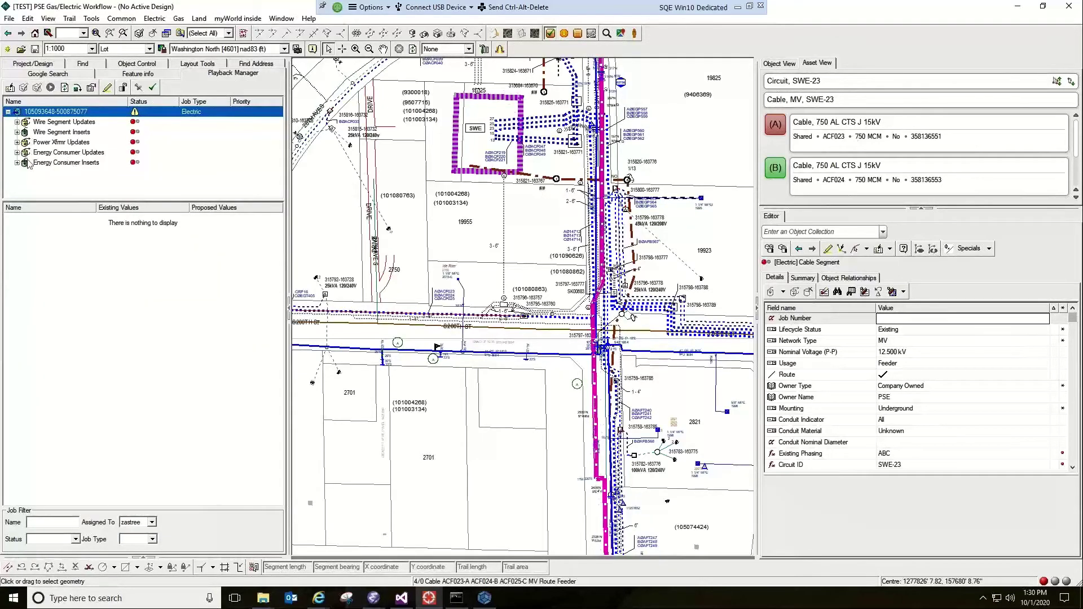
pyautogui.click(17, 142)
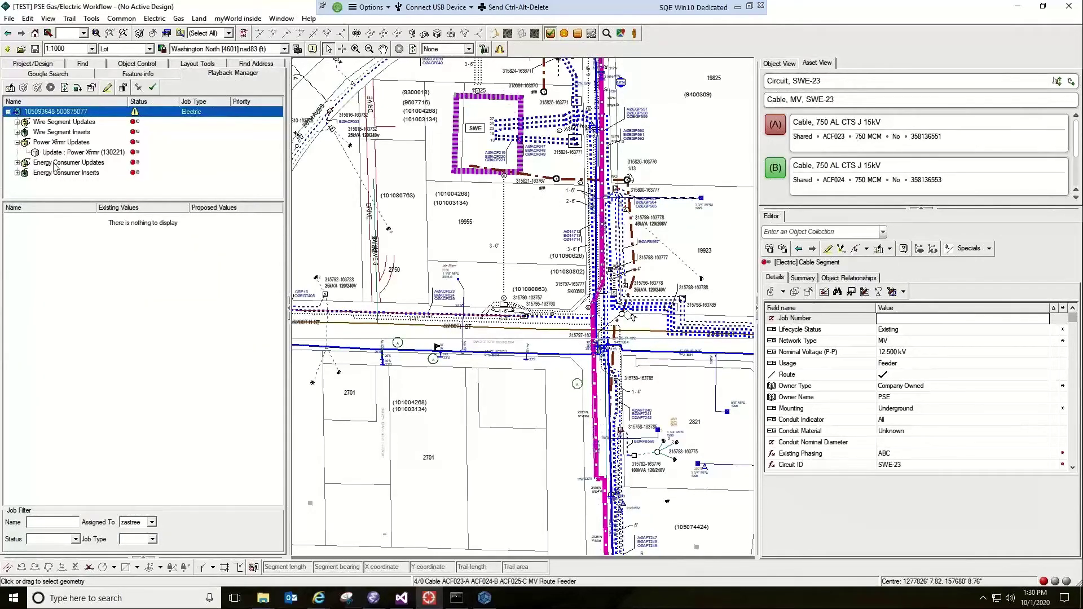
pyautogui.click(51, 152)
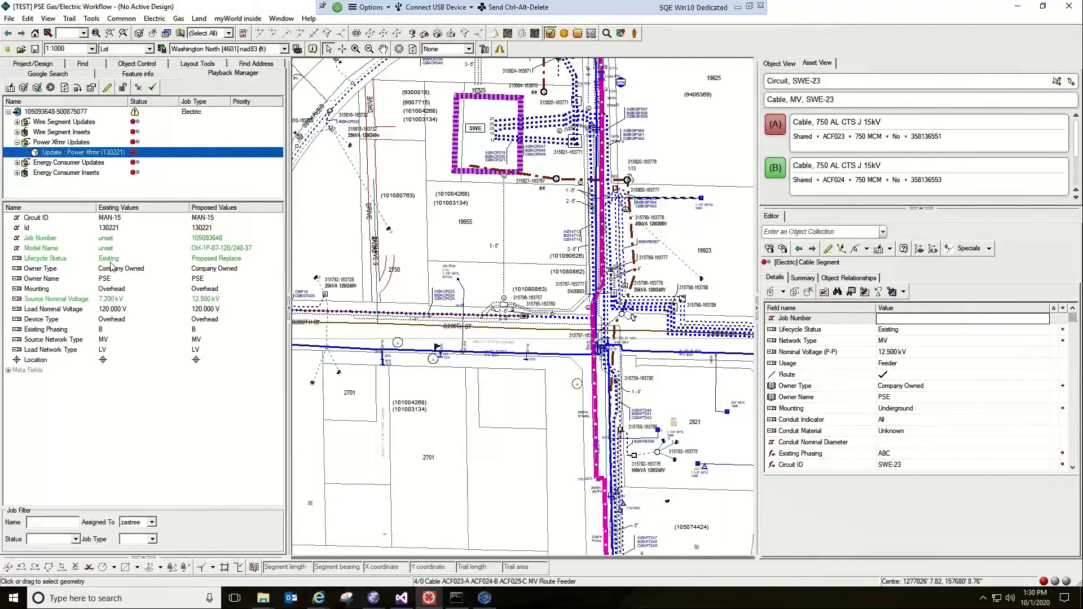
# Locate the assigned job on the map and highlight the geometry of all its changes around lot 1103
pyautogui.click(46, 113)
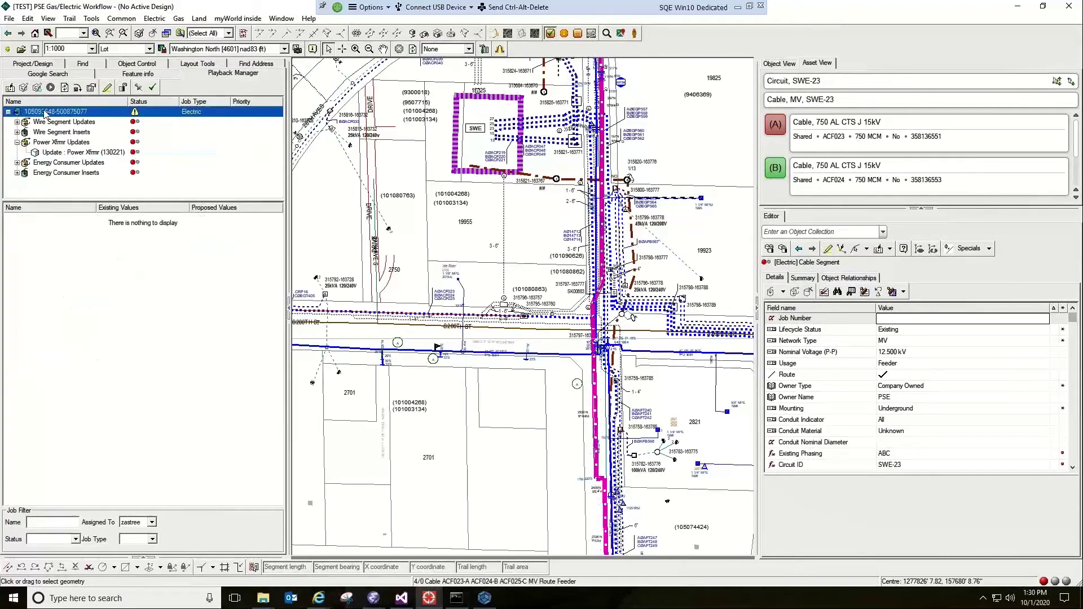
pyautogui.click(9, 87)
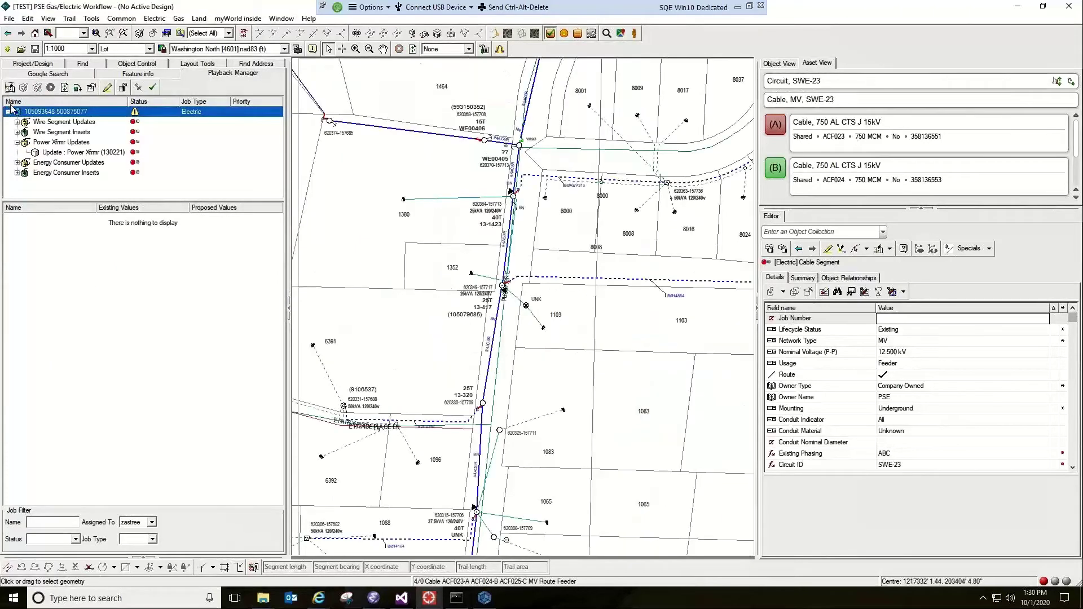
pyautogui.click(107, 88)
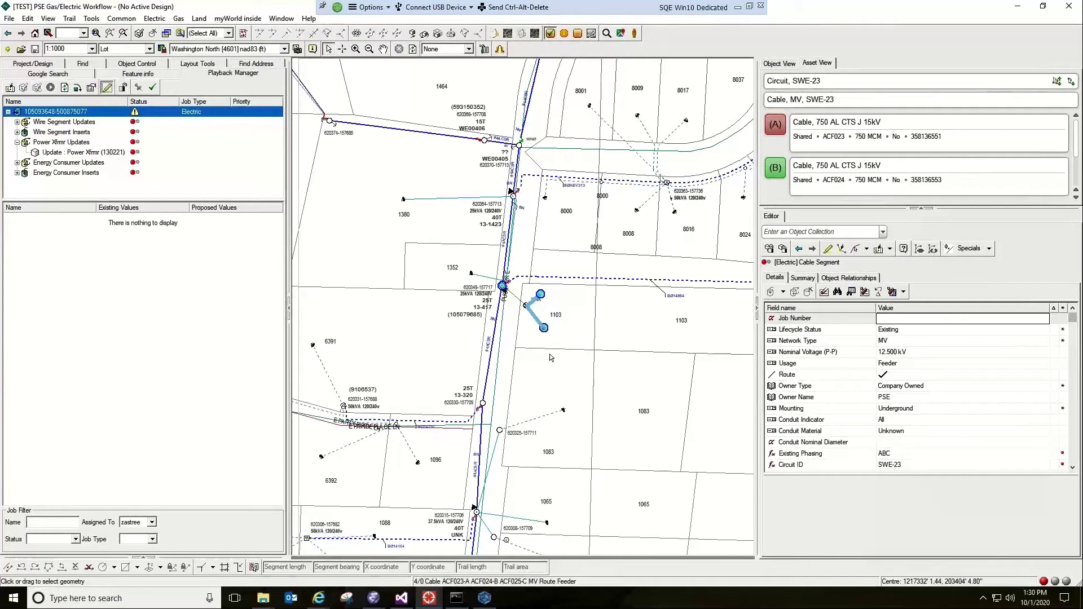
pyautogui.moveTo(482, 257); pyautogui.dragTo(580, 351)
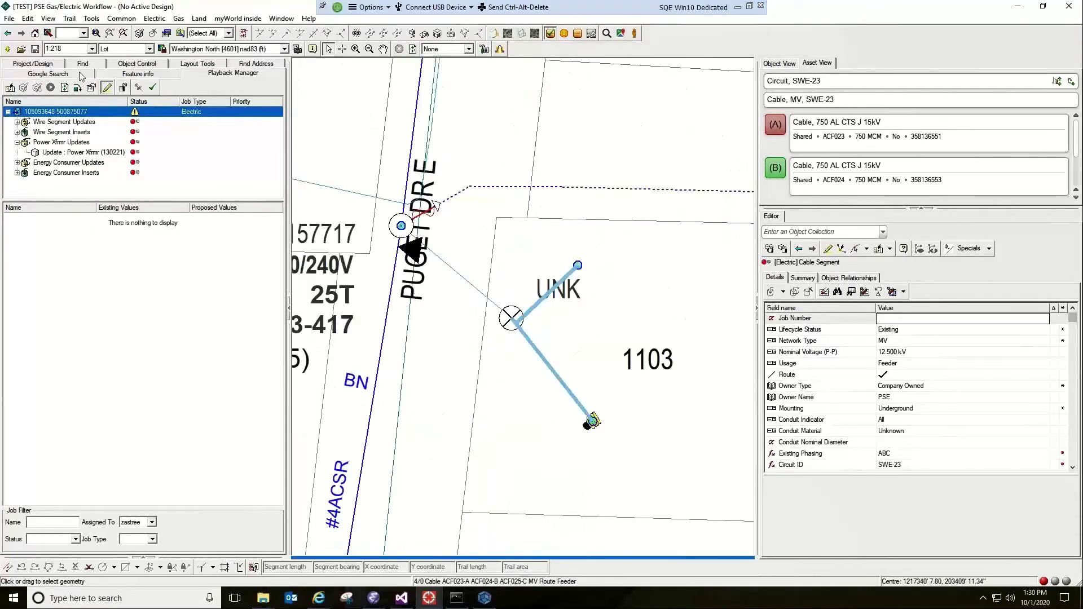
# Examine the job's wire segment and transformer updates on the map, and the proposed values of its energy consumer update and wire segment insert
pyautogui.click(56, 124)
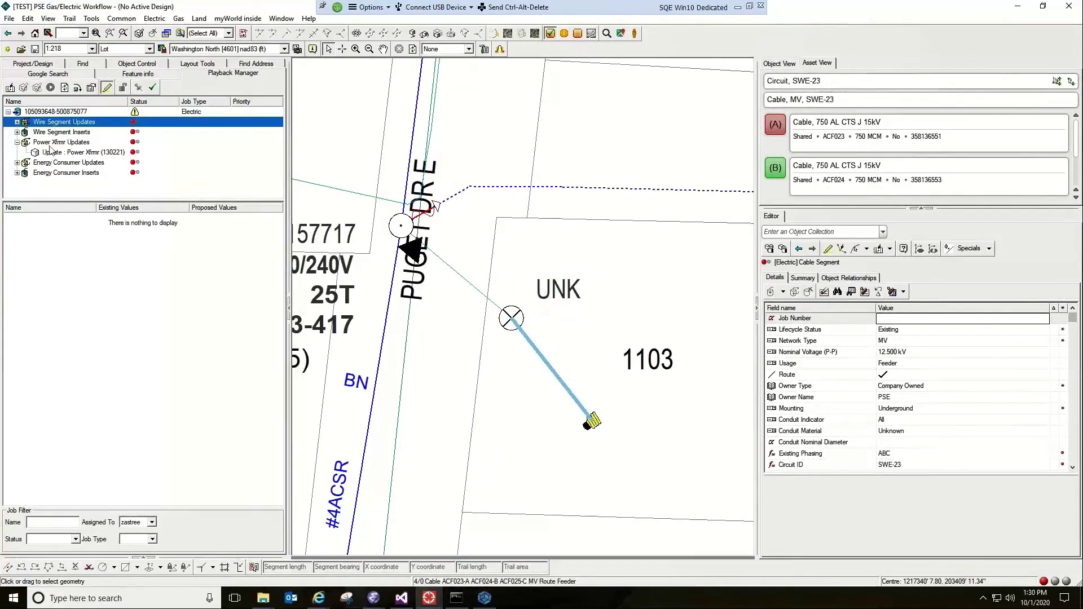
pyautogui.click(57, 142)
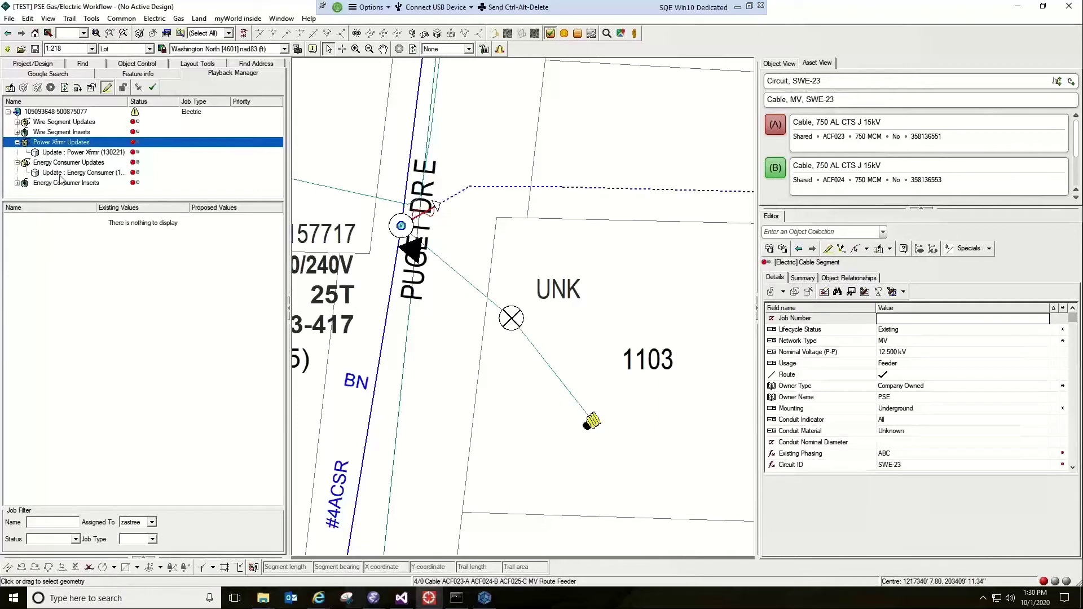
pyautogui.click(60, 173)
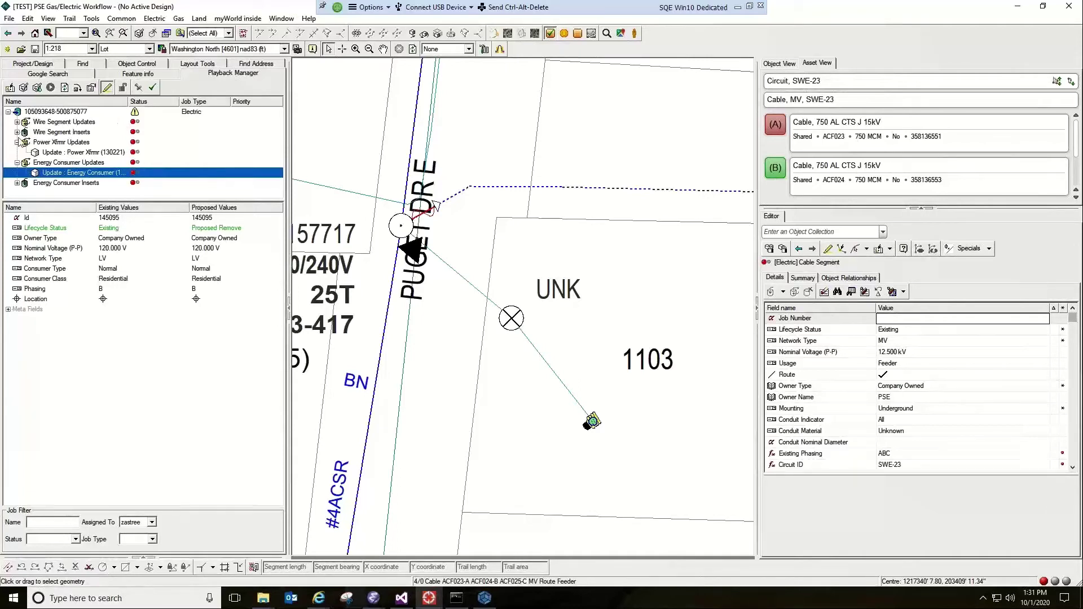
pyautogui.click(18, 133)
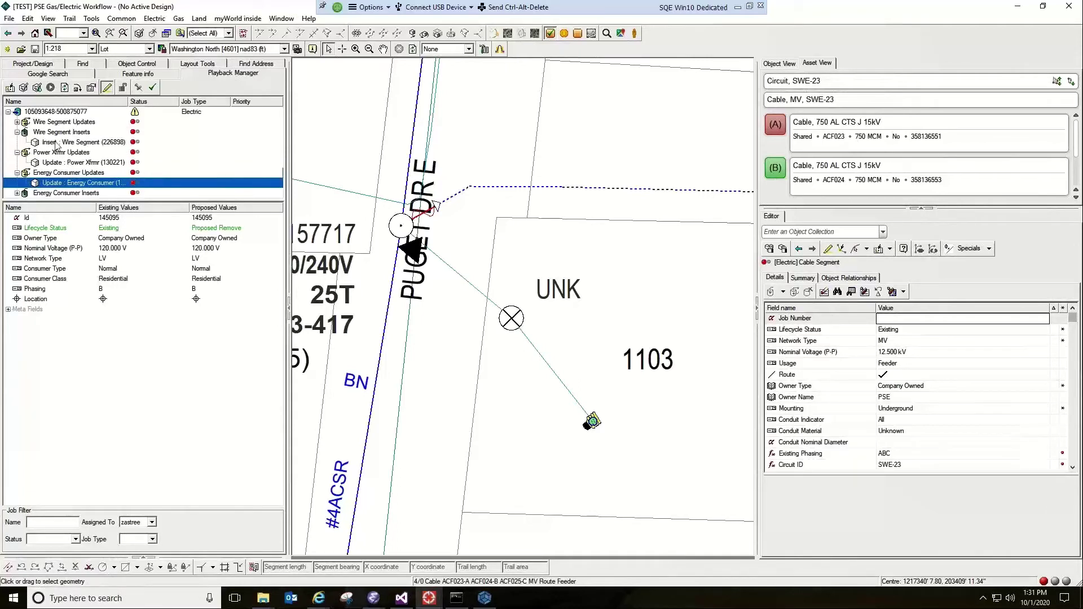
pyautogui.click(58, 142)
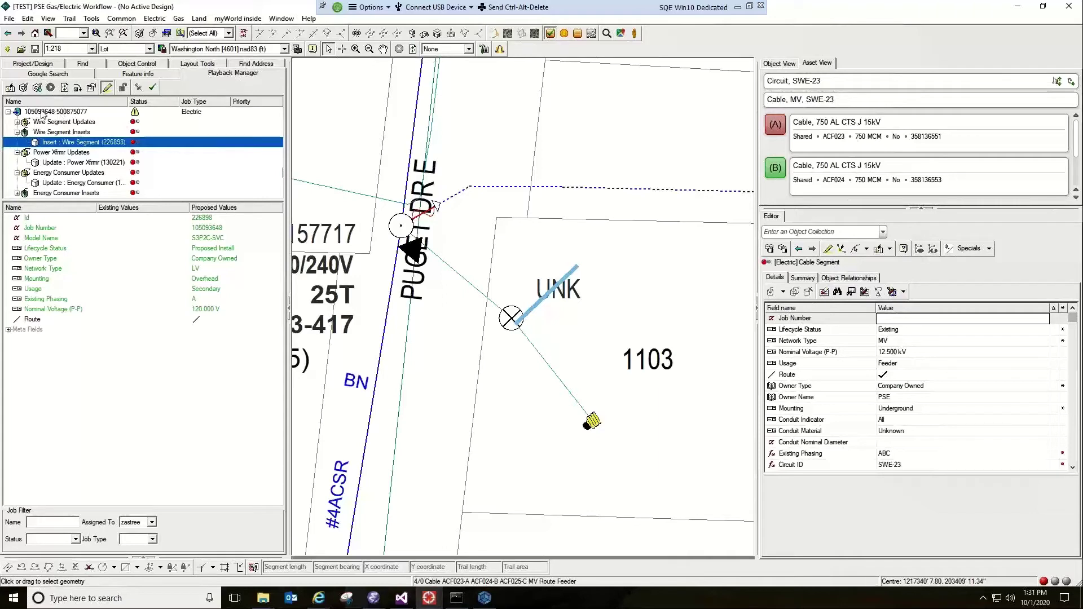
# Create a new AUD Import_Electric_v2 project for the assigned job, declining the check for overlapping projects
pyautogui.click(42, 112)
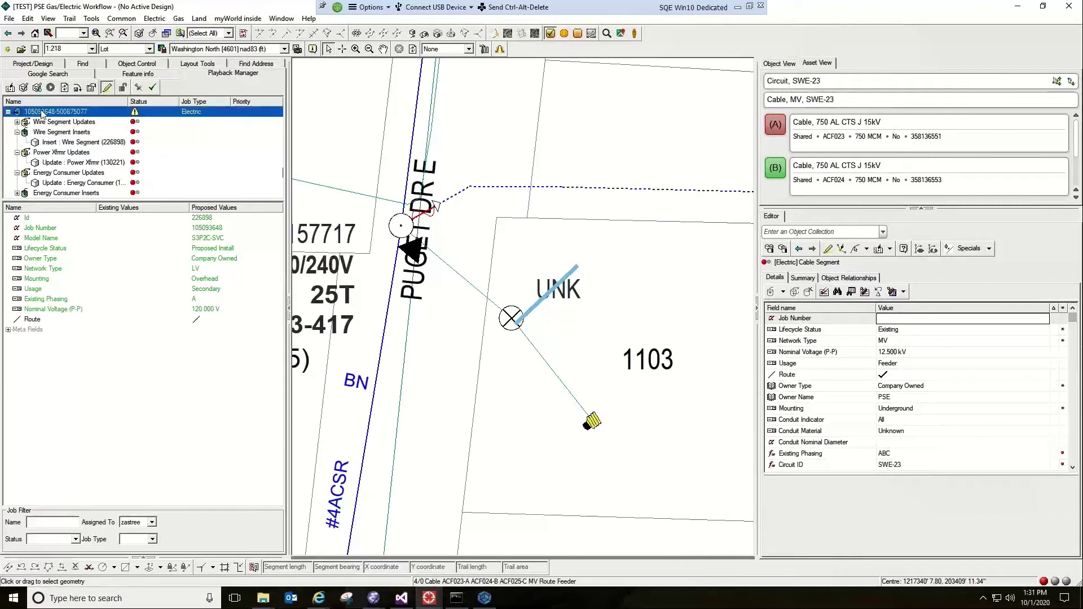
pyautogui.click(77, 89)
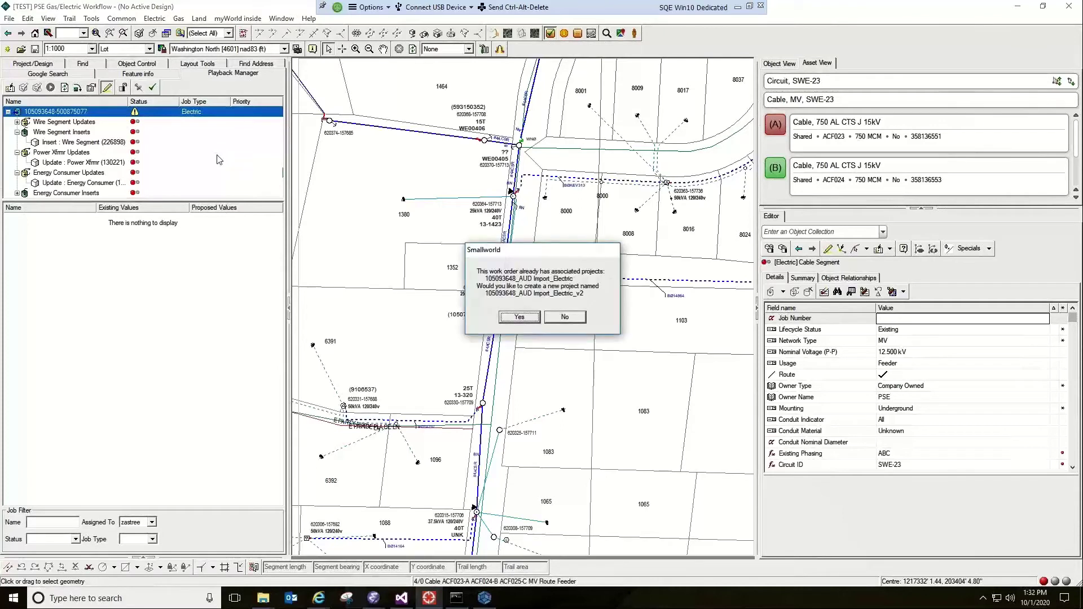
pyautogui.click(520, 319)
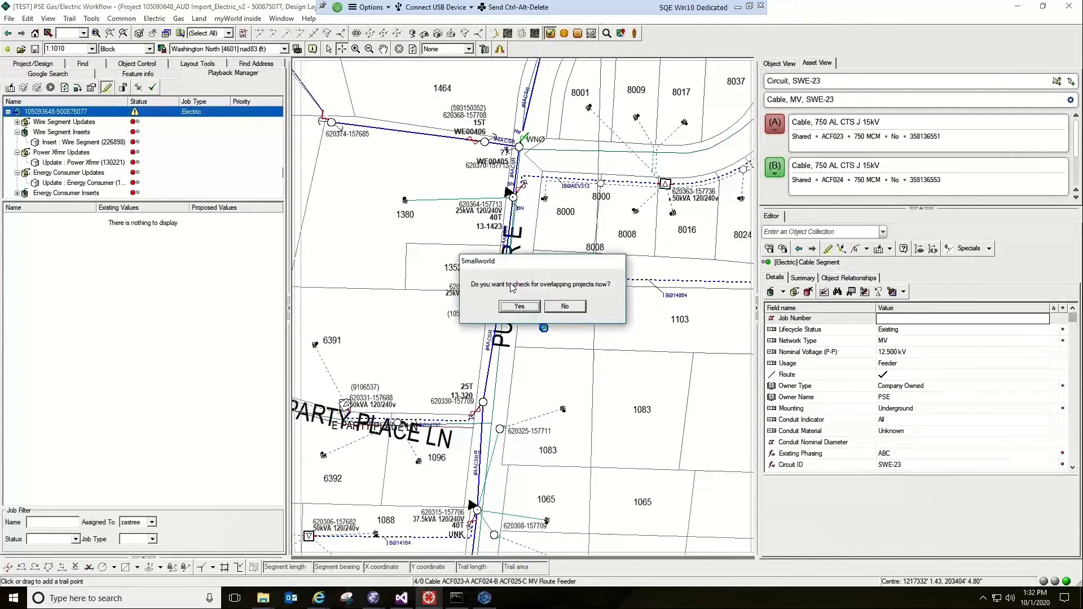
pyautogui.click(566, 307)
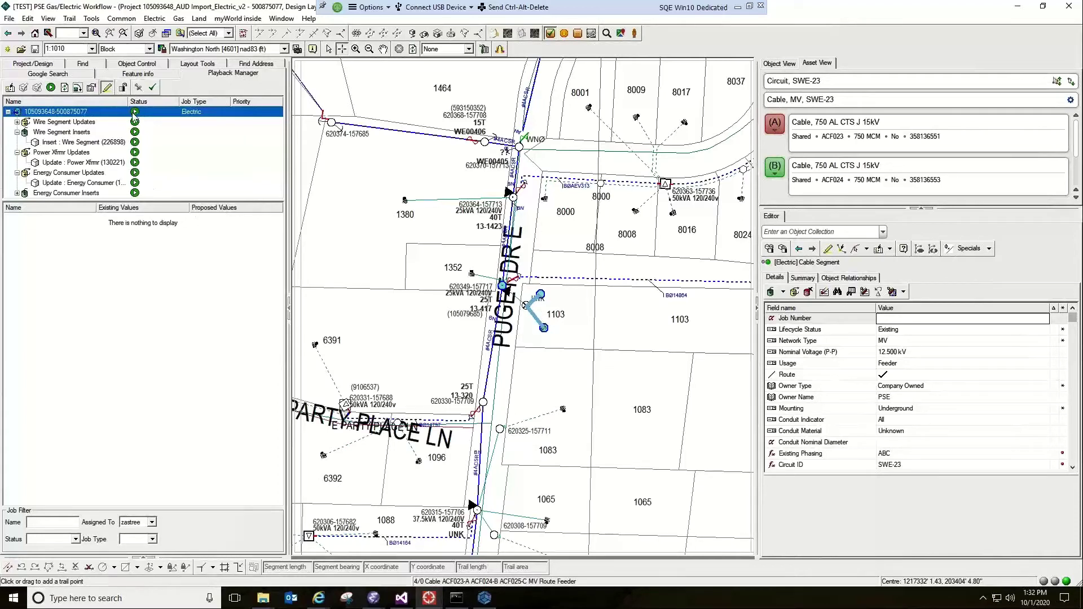
# Play back the job's wire segment update and review its existing and proposed values
pyautogui.click(61, 123)
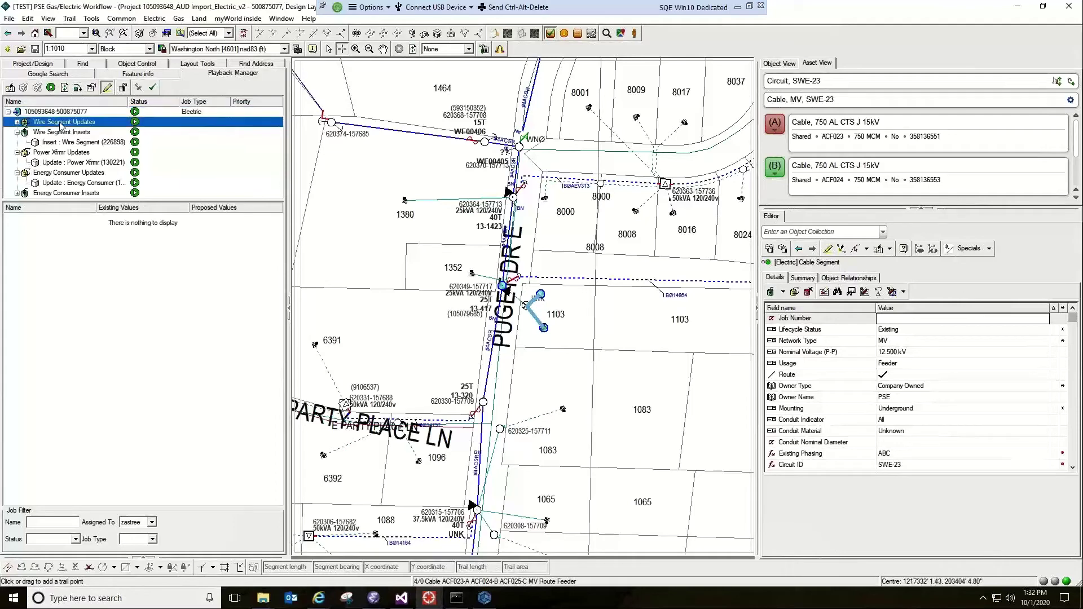
pyautogui.click(17, 123)
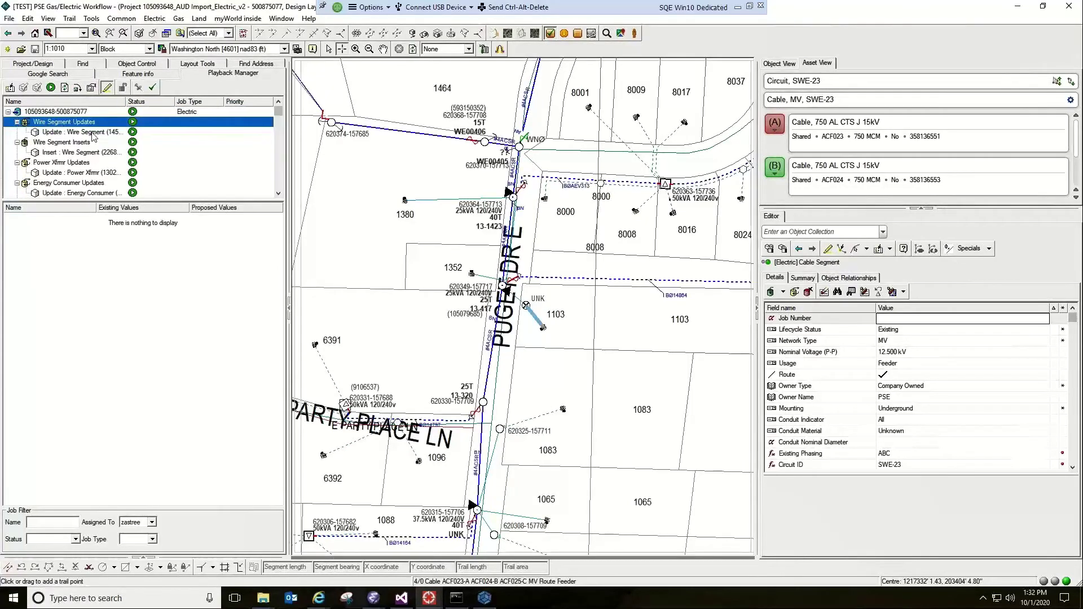
pyautogui.click(50, 87)
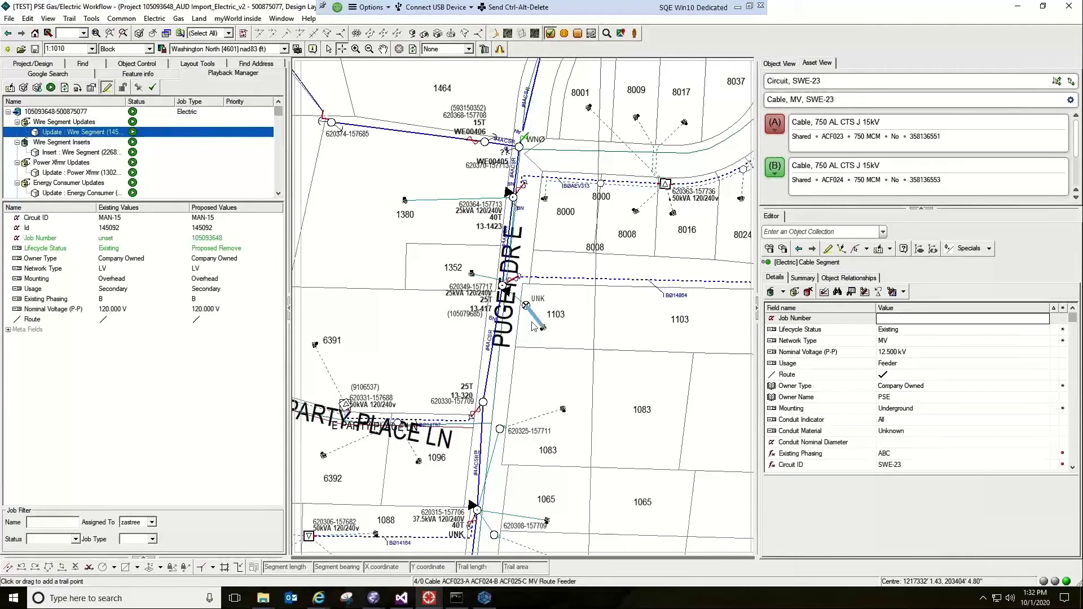
pyautogui.click(51, 88)
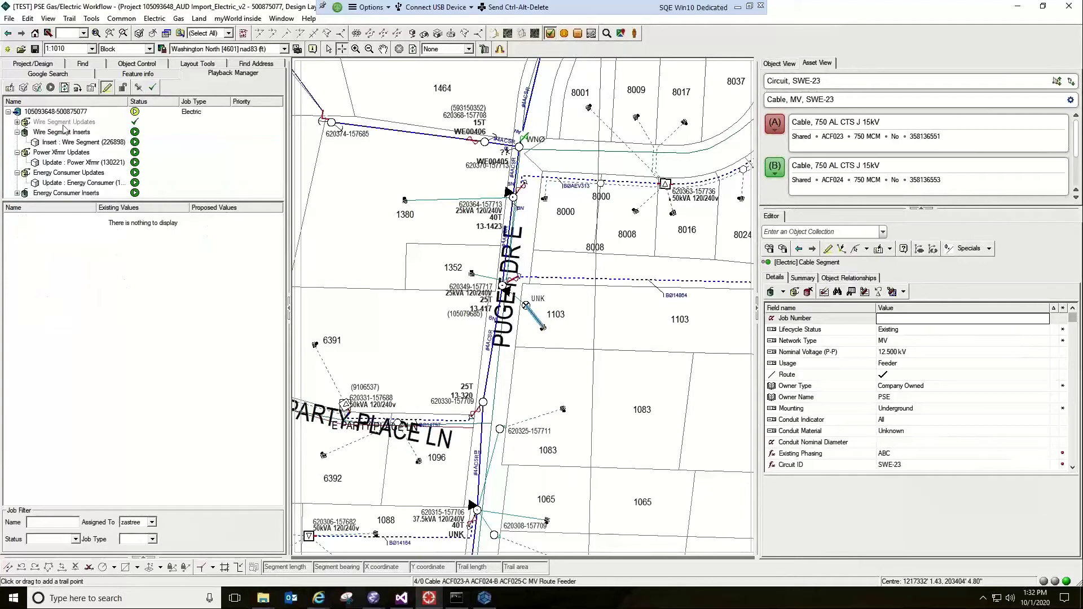
pyautogui.click(17, 122)
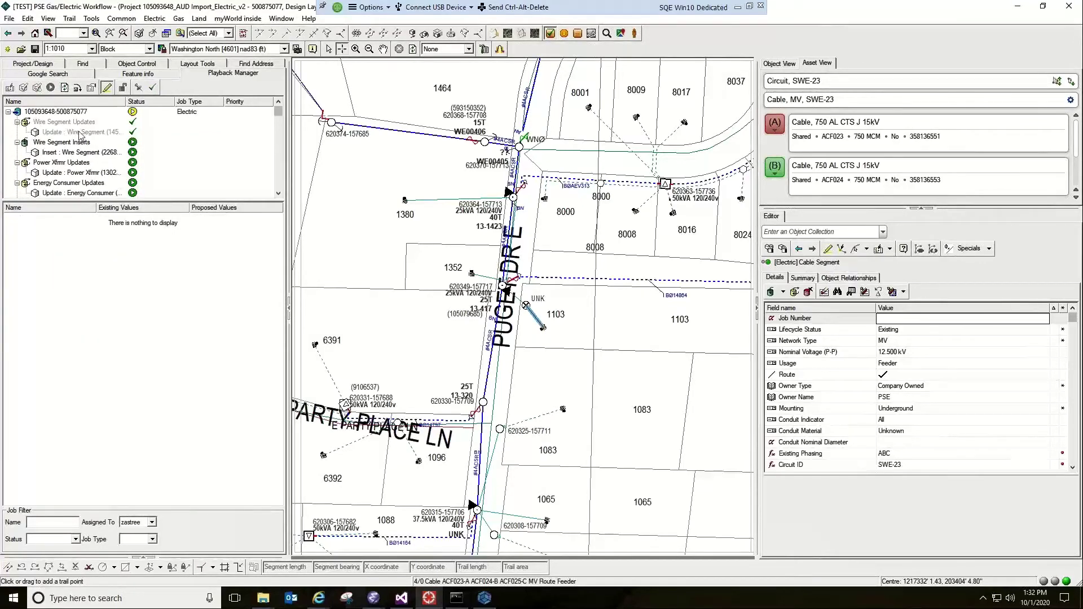
pyautogui.click(80, 133)
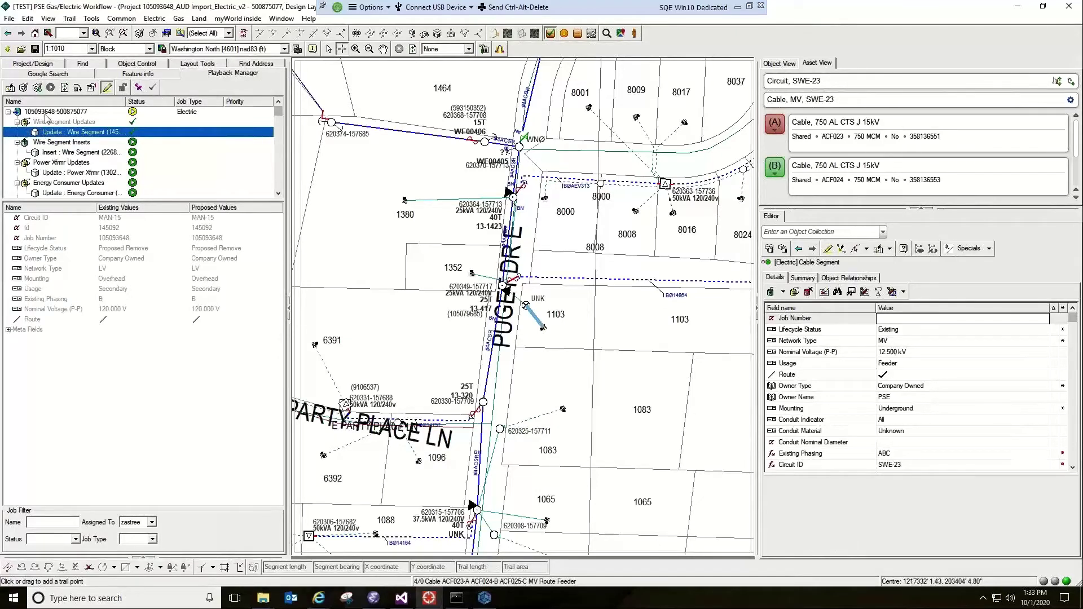
# Bring up the wire segment insert's fields in the object editor for review and complete the insert
pyautogui.click(45, 115)
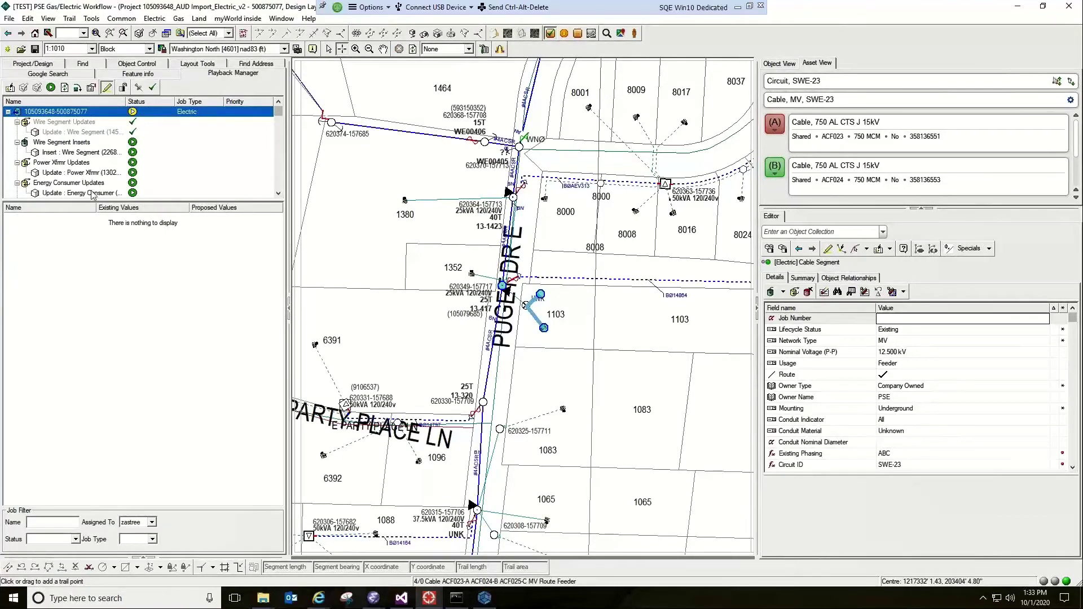
pyautogui.click(60, 153)
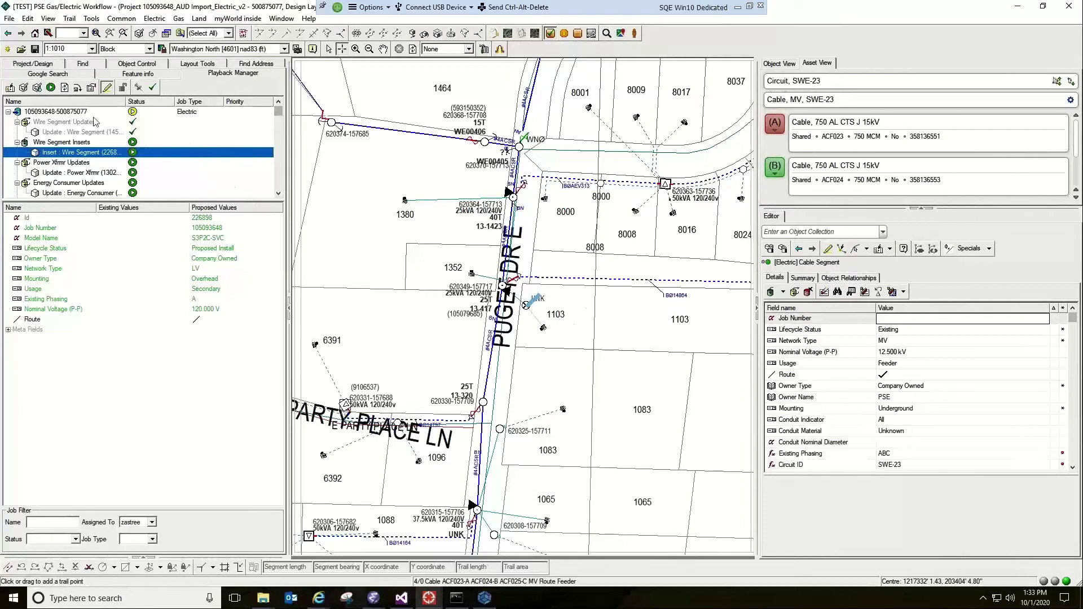
pyautogui.click(25, 89)
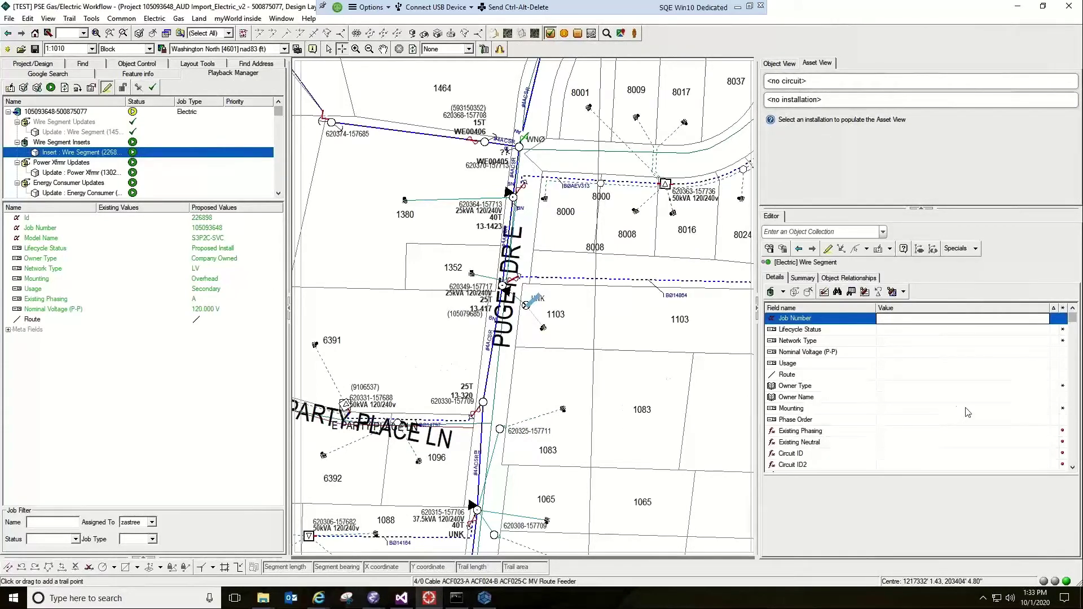
pyautogui.scroll(-1, 1015, 372)
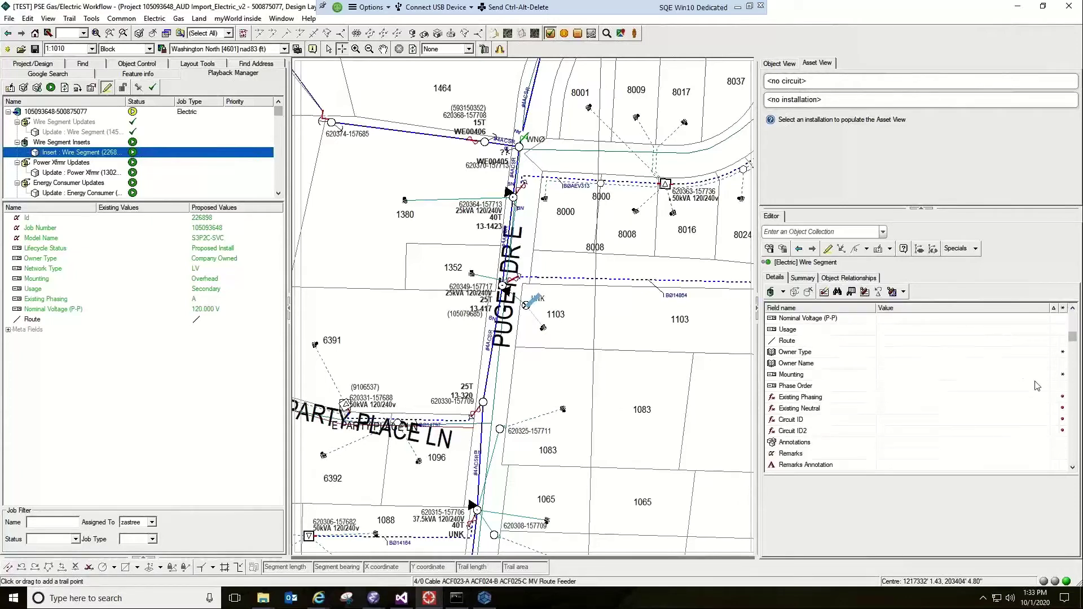
pyautogui.scroll(1, 1036, 386)
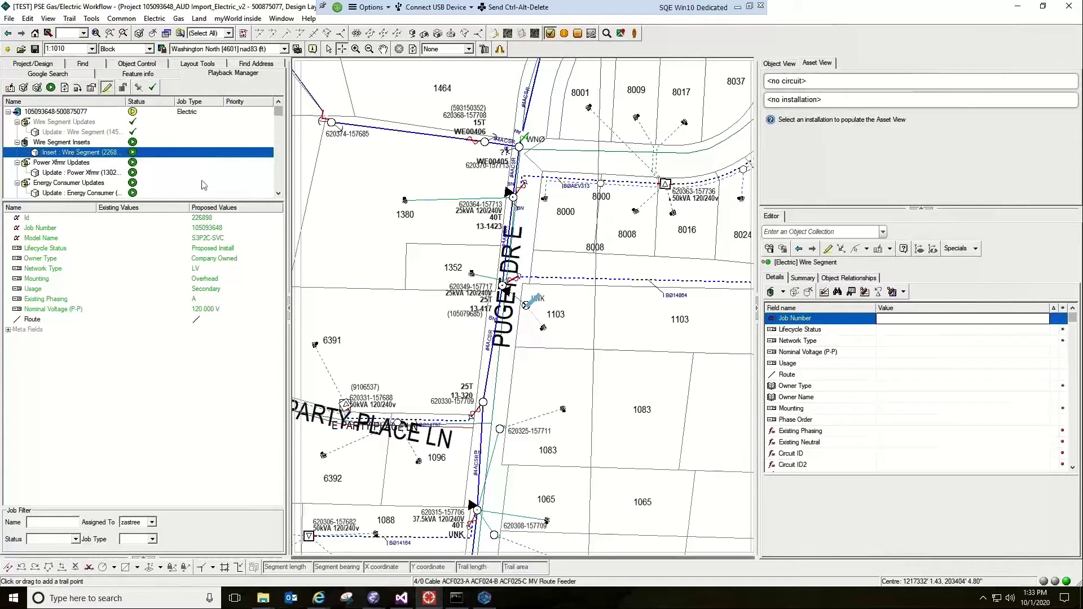
pyautogui.click(573, 282)
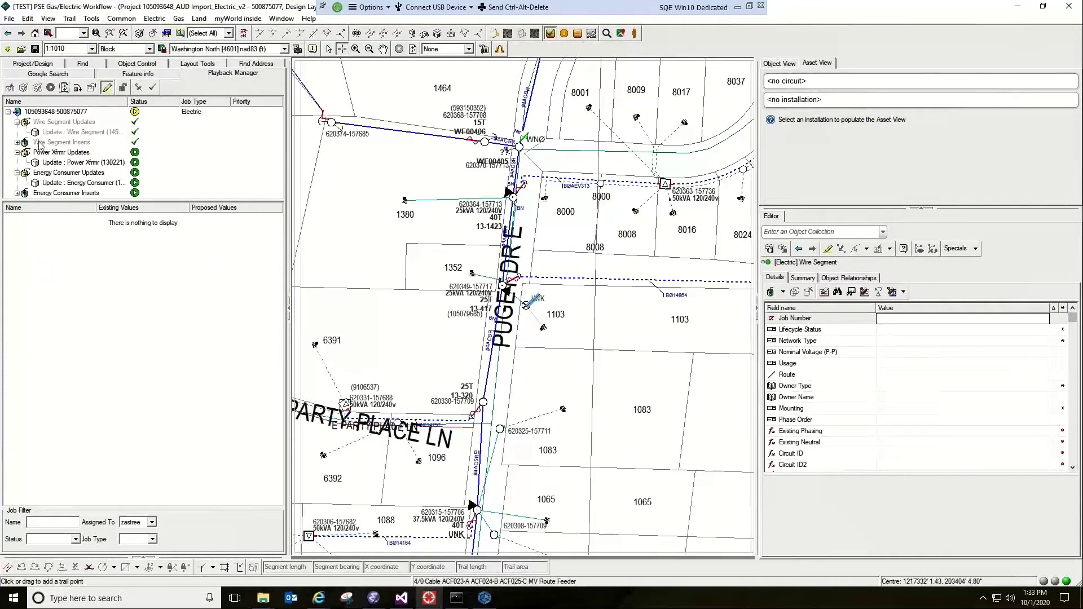
pyautogui.click(17, 142)
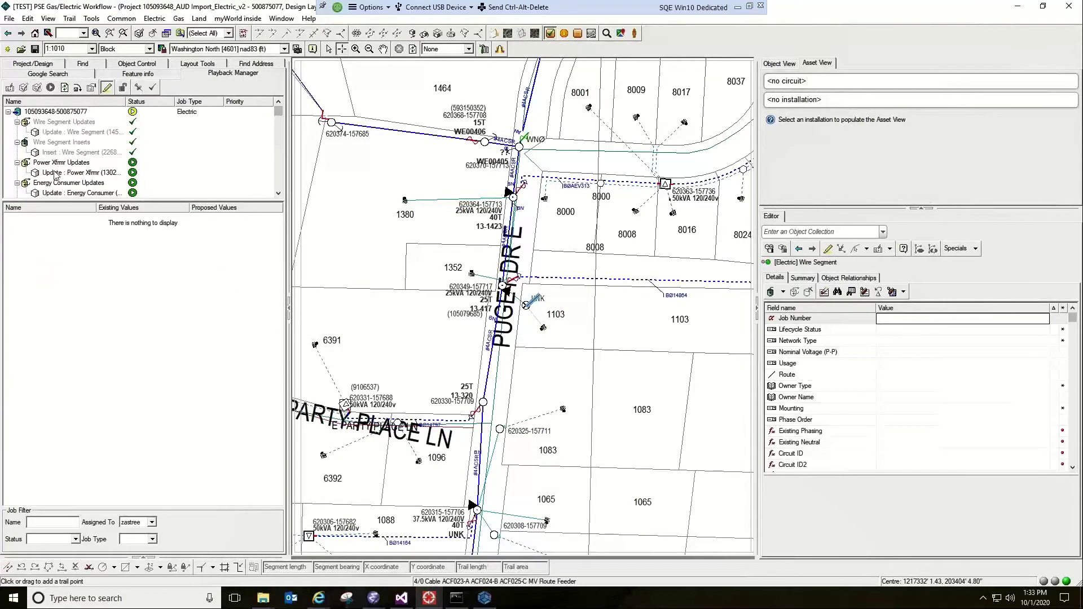
# Apply the Power Xfmr update's proposed values to the transformer record through the object editor and mark the update as complete
pyautogui.click(59, 163)
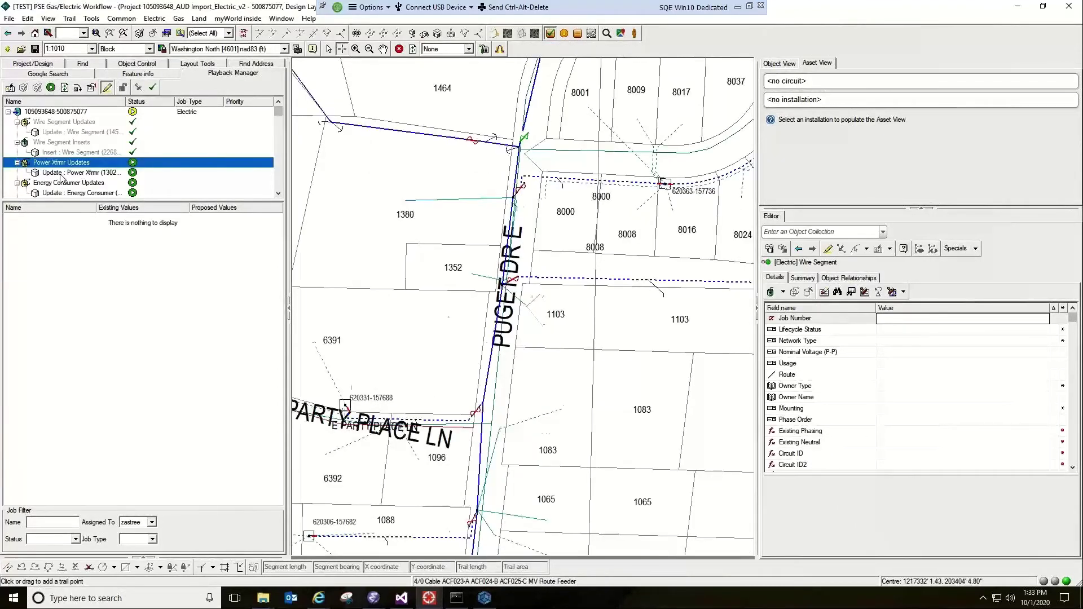
pyautogui.click(61, 174)
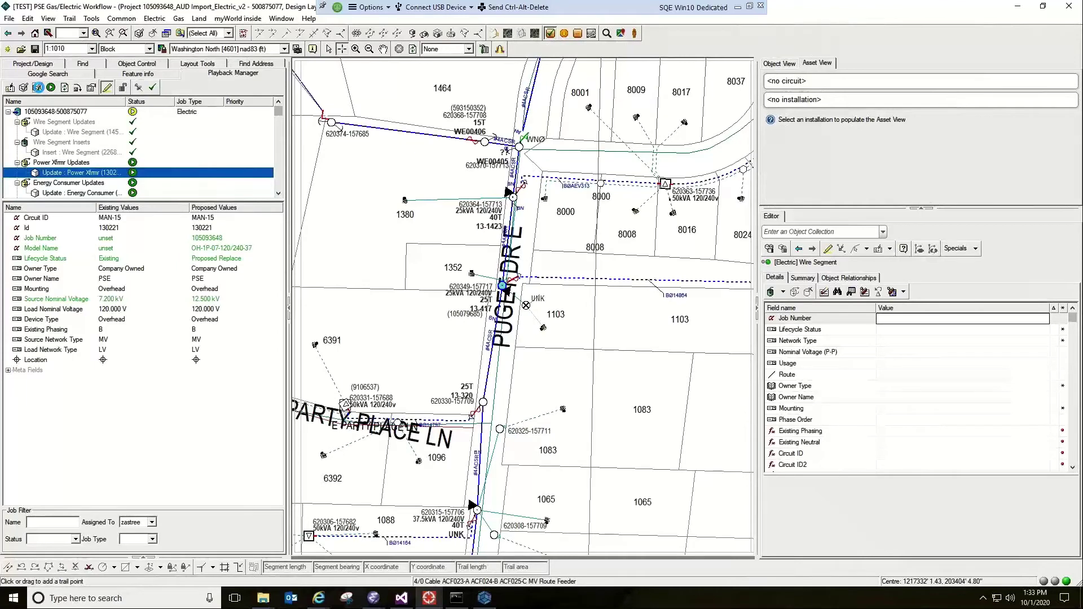
pyautogui.click(37, 87)
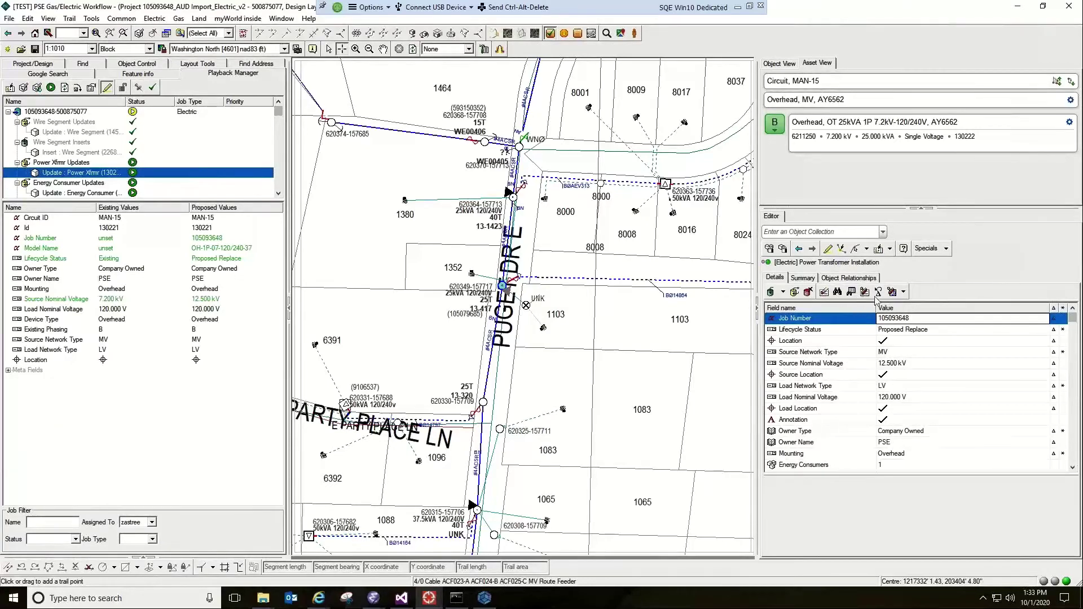
pyautogui.click(793, 293)
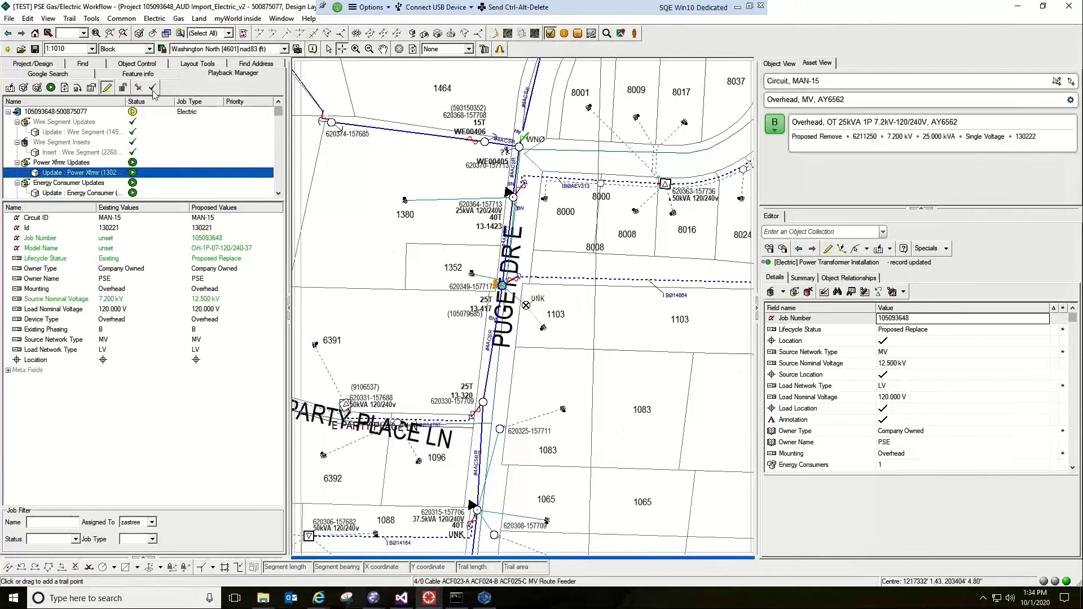
pyautogui.click(62, 163)
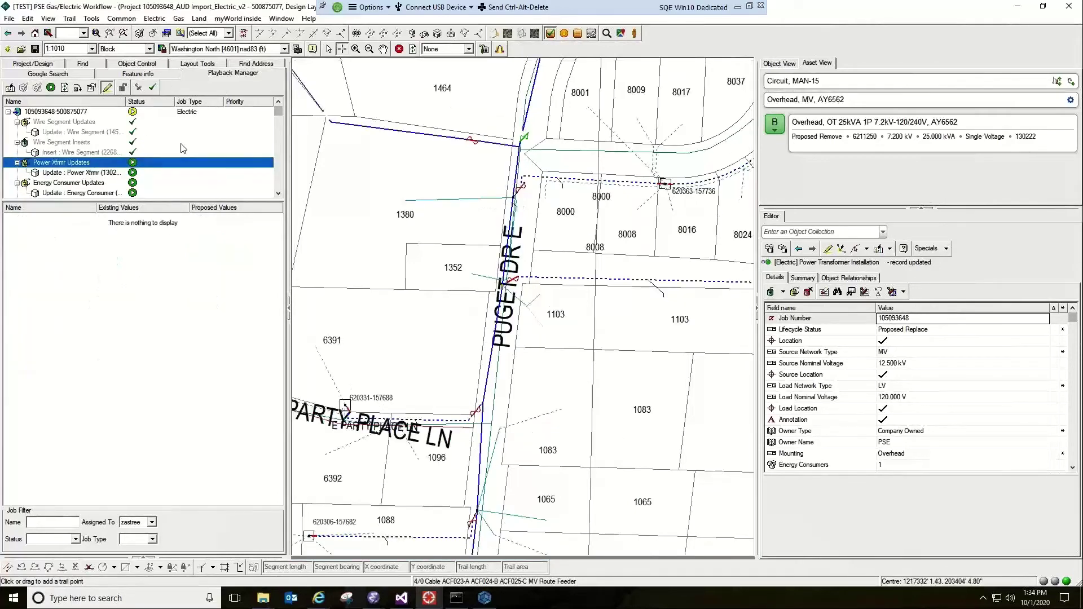
pyautogui.click(152, 88)
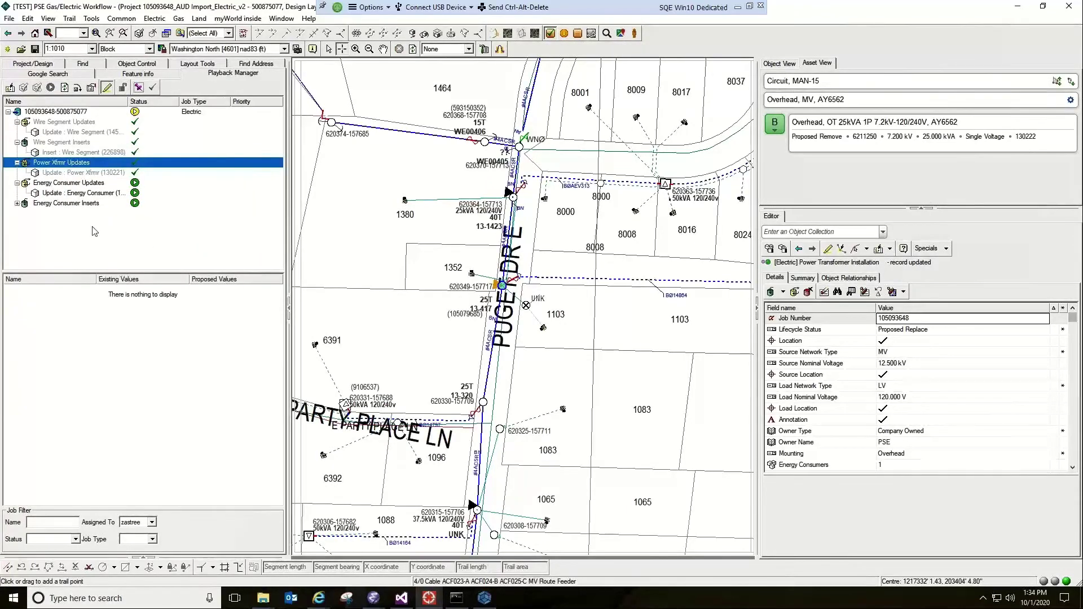
# Play back all remaining changes of the job and turn off the highlighting of its geometry on the map
pyautogui.click(56, 111)
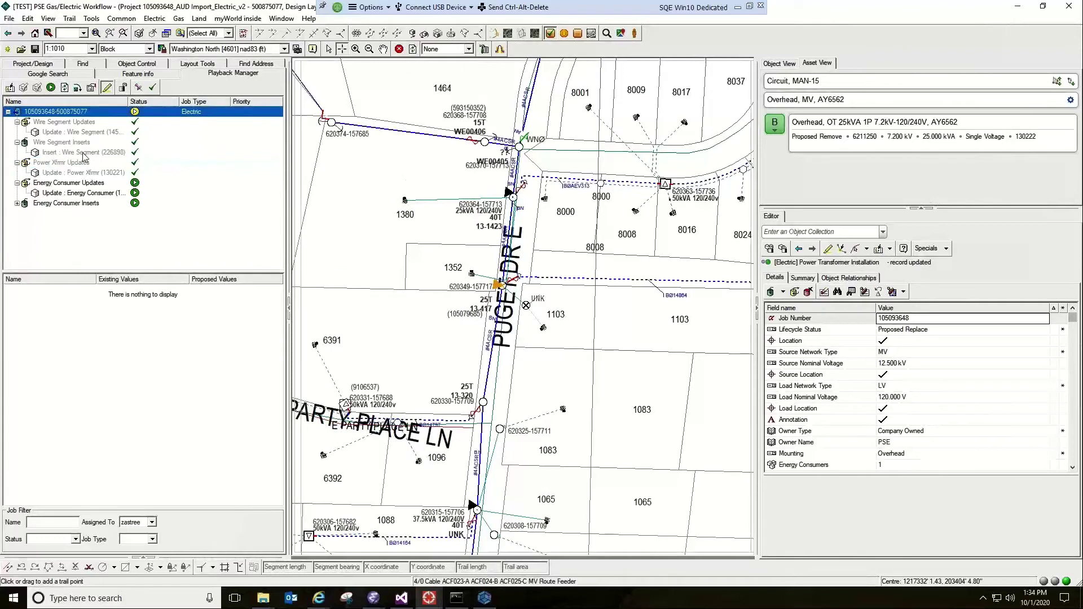
pyautogui.click(50, 88)
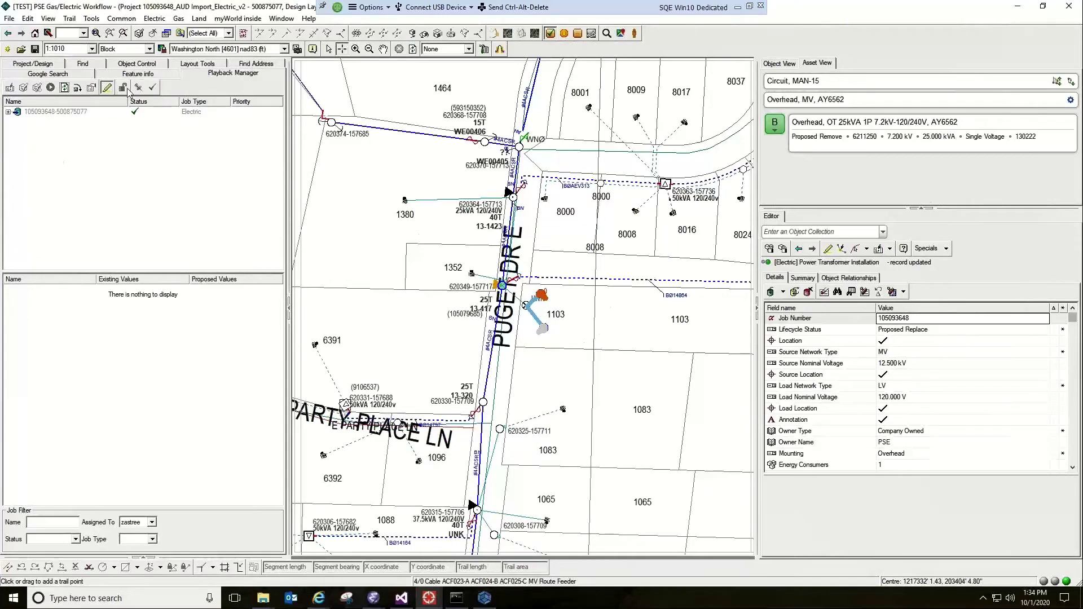
pyautogui.click(109, 87)
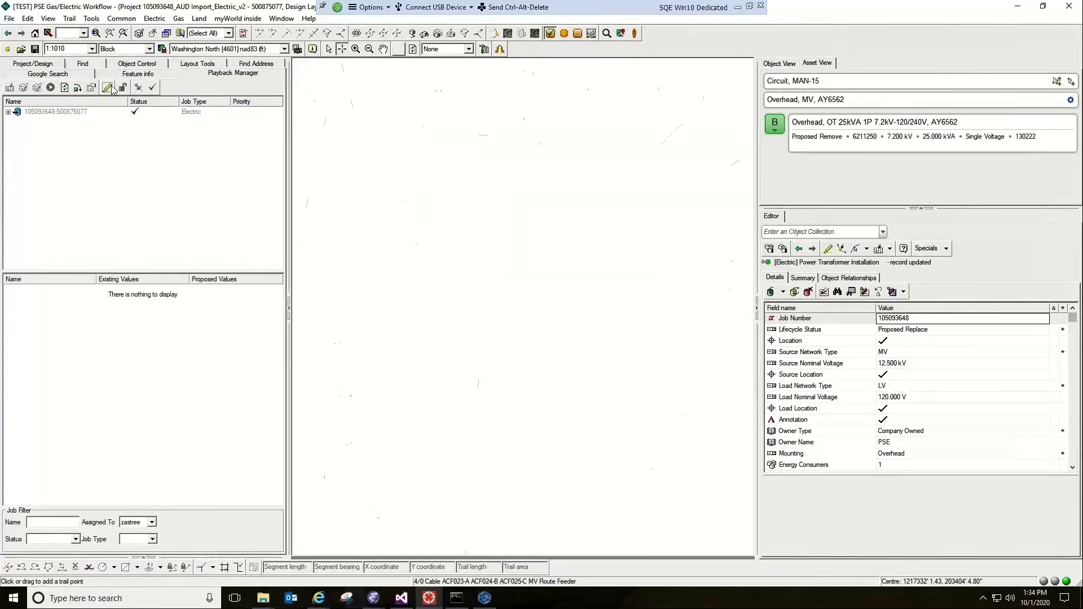
# Inspect the imported changes around lot 1103 on the map and select the overhead transformer on Puget Dr E
pyautogui.moveTo(452, 244); pyautogui.dragTo(592, 366)
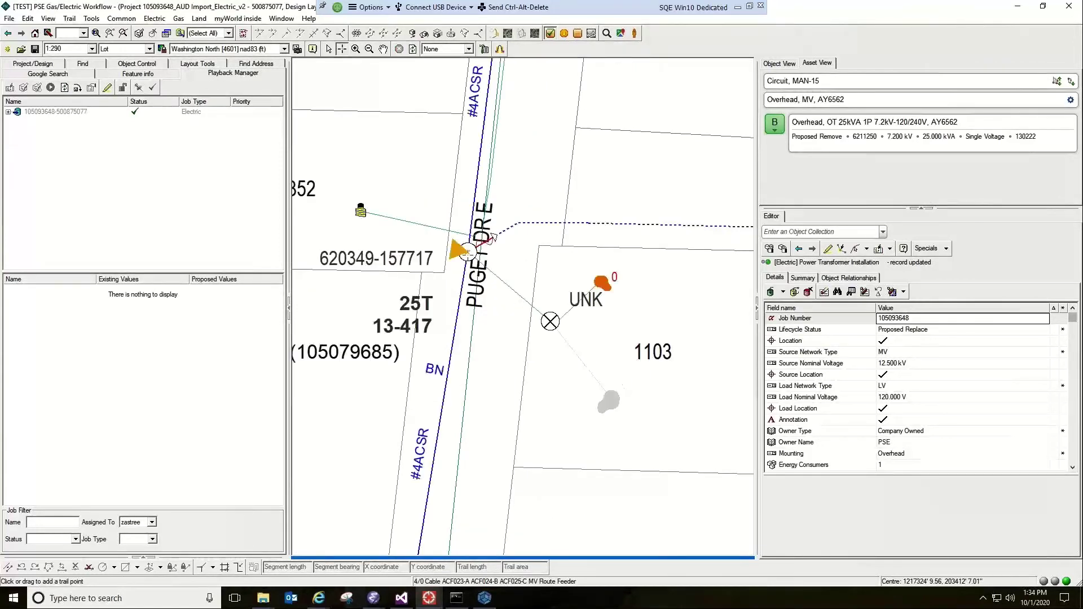
pyautogui.click(328, 50)
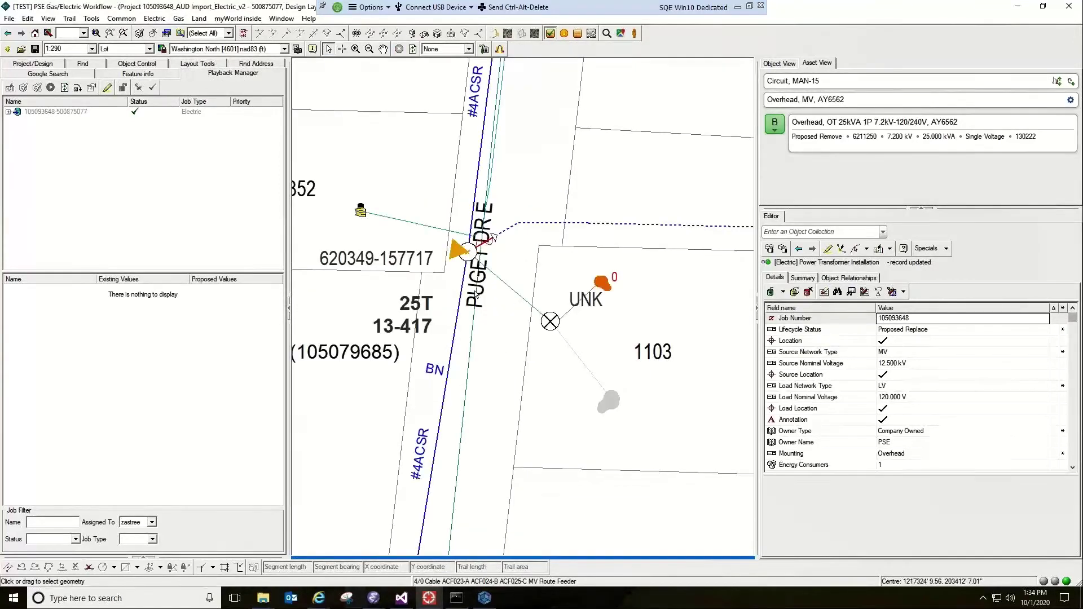
pyautogui.click(467, 253)
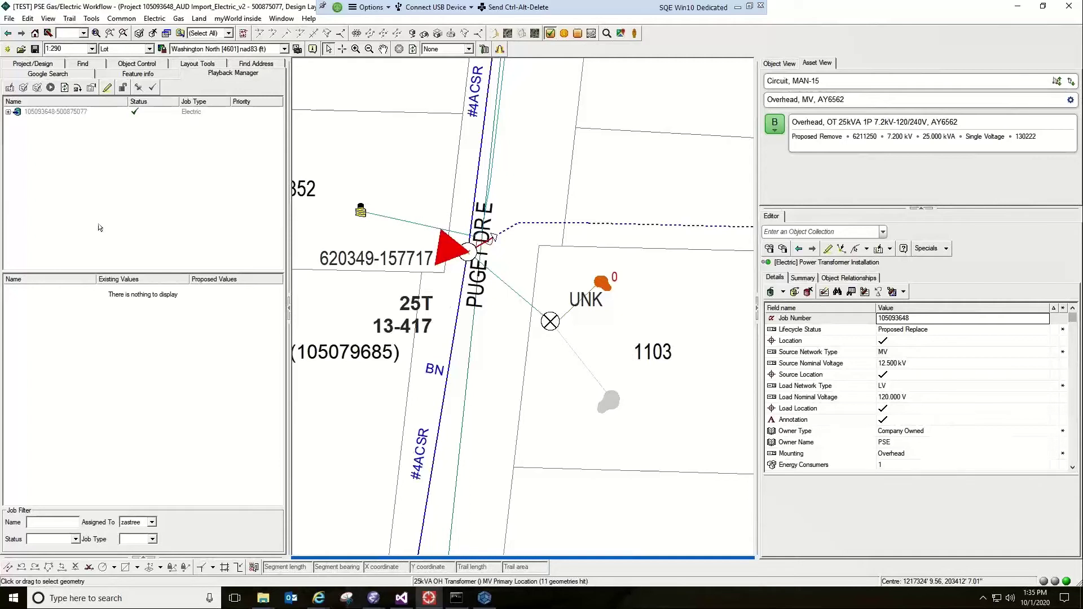
# Check the job's status in the Playback Administrator and review the values of its completed wire segment and Power Xfmr updates
pyautogui.click(8, 112)
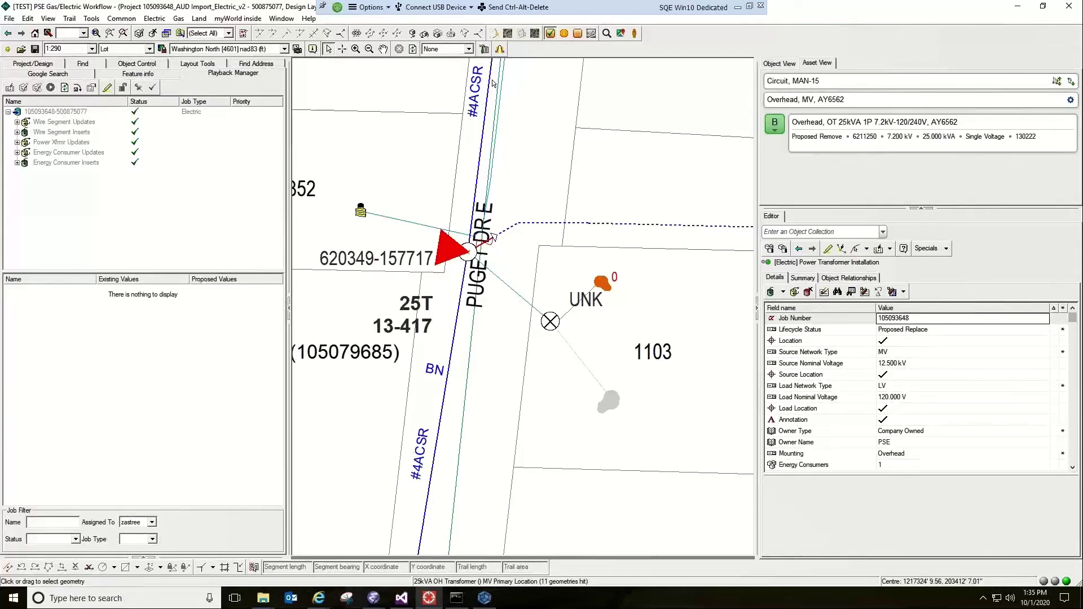
pyautogui.click(484, 50)
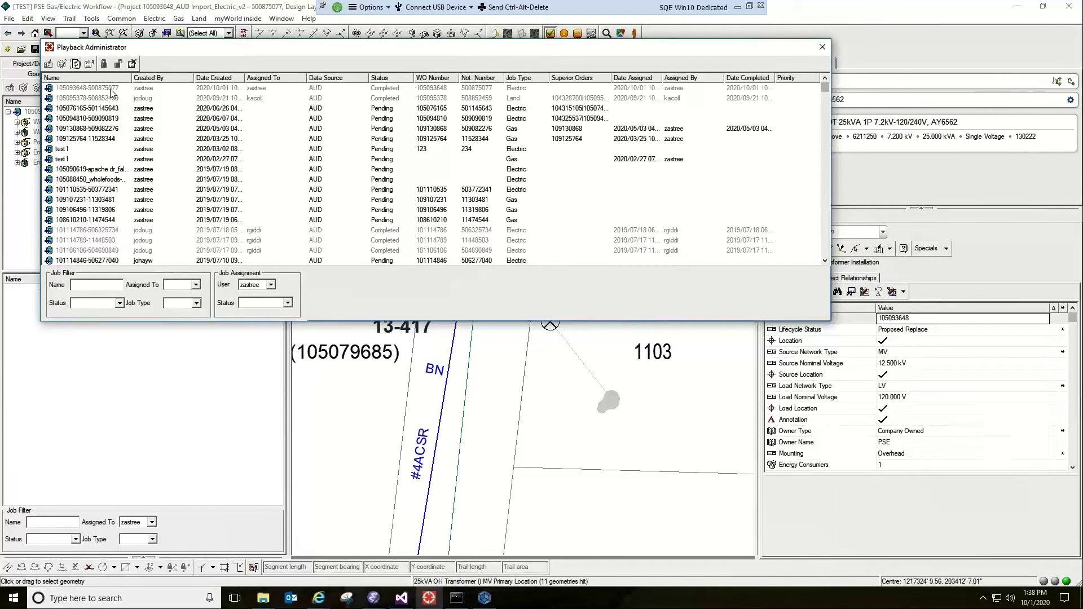
pyautogui.click(822, 47)
pyautogui.click(17, 122)
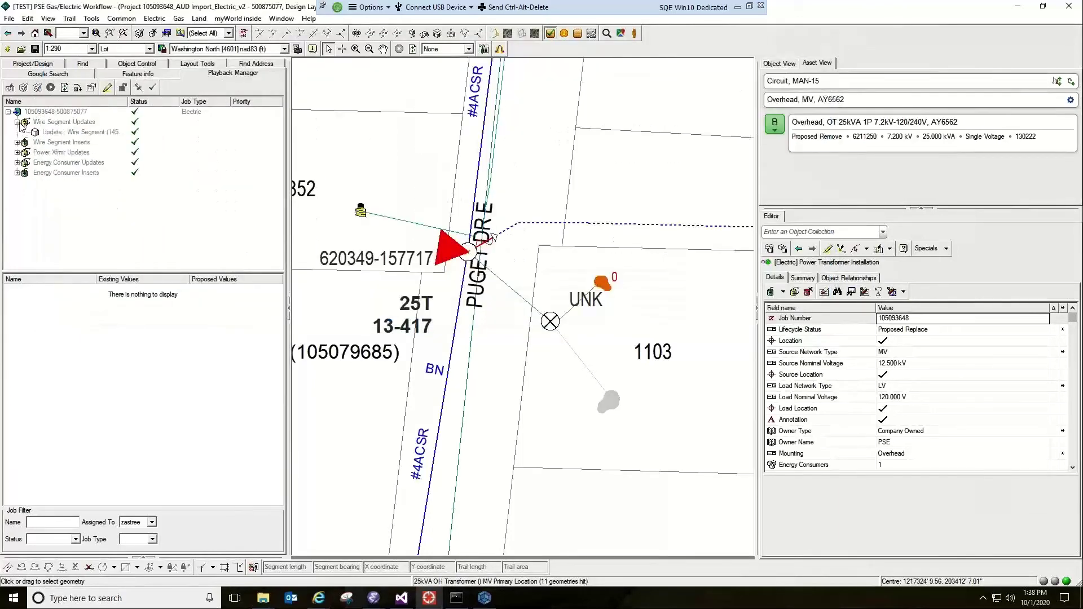
pyautogui.click(49, 133)
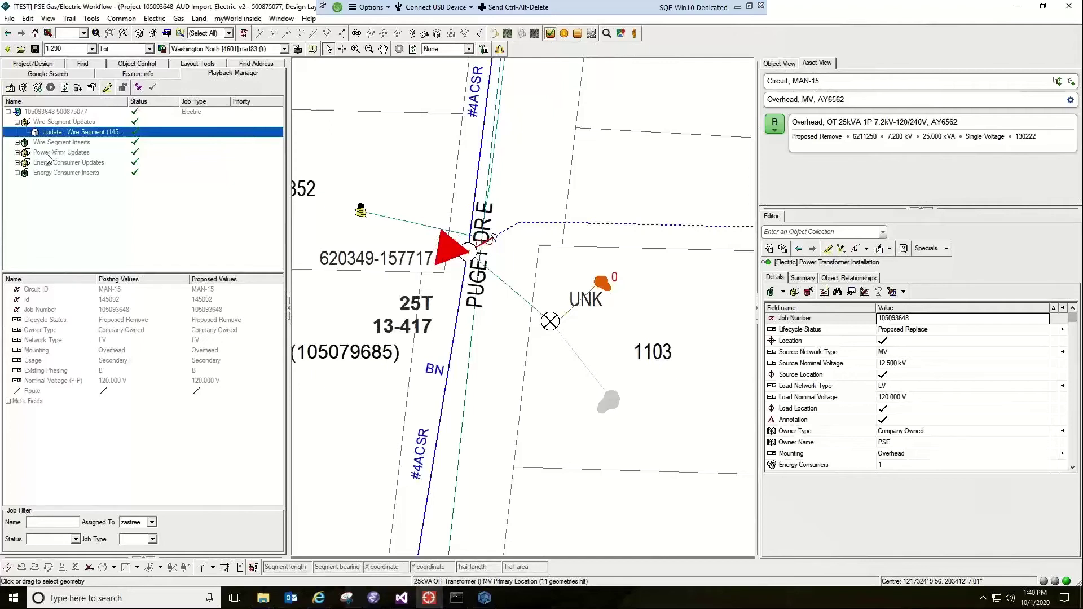
pyautogui.click(19, 153)
pyautogui.click(18, 152)
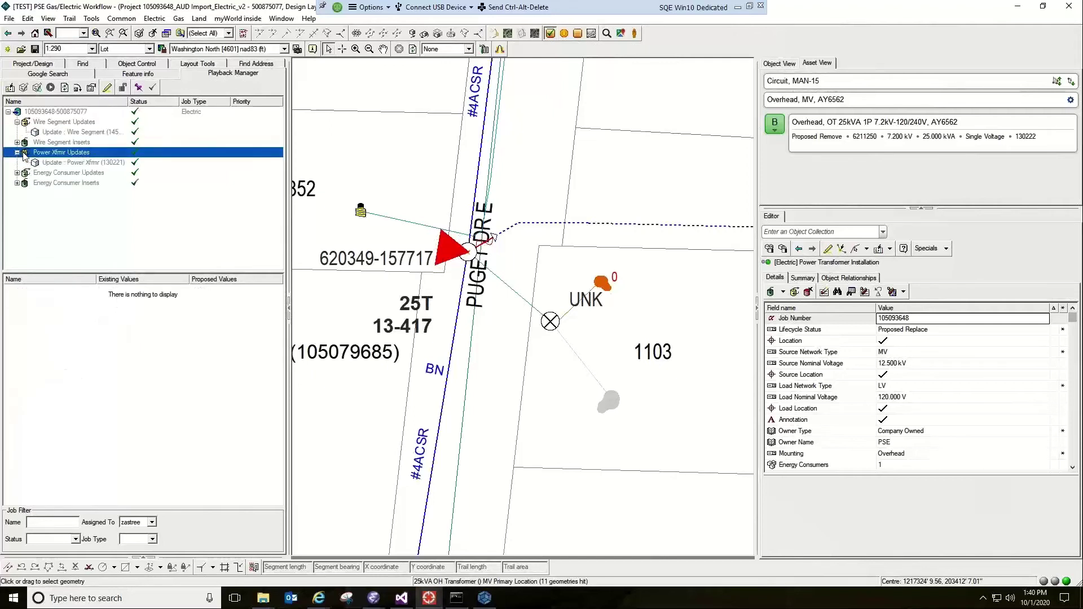
pyautogui.click(70, 162)
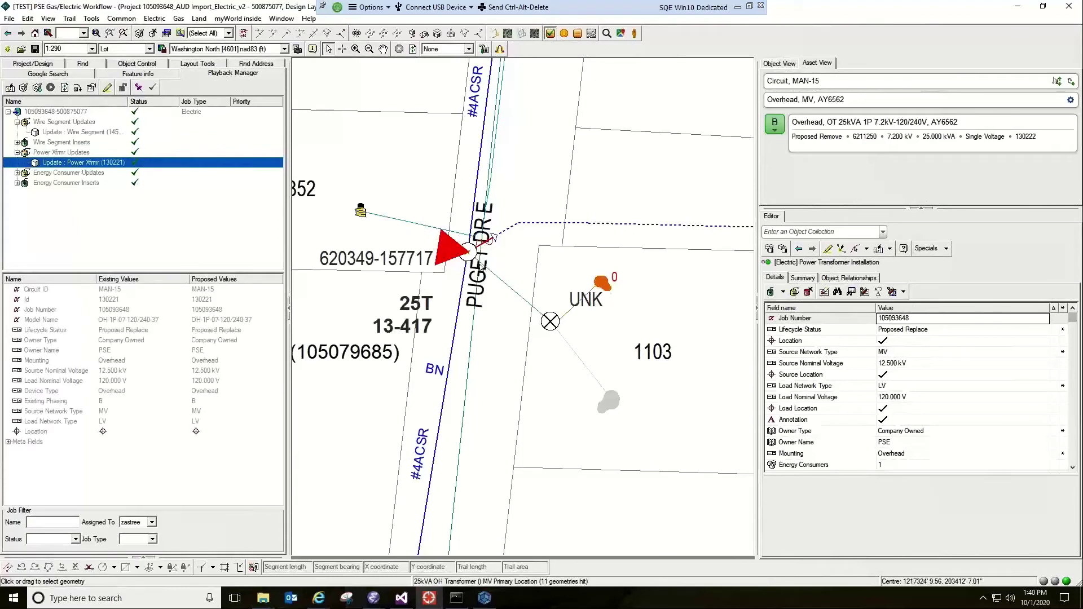